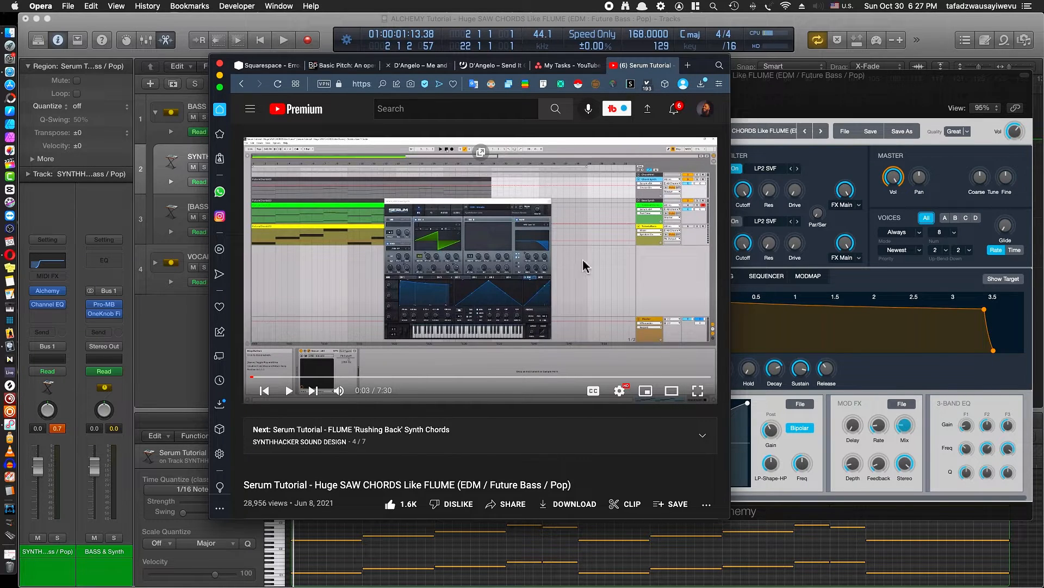
- Play the opening of the Serum saw chords tutorial as a sound reference, pause it, and put the browser window away
left_click(555, 299)
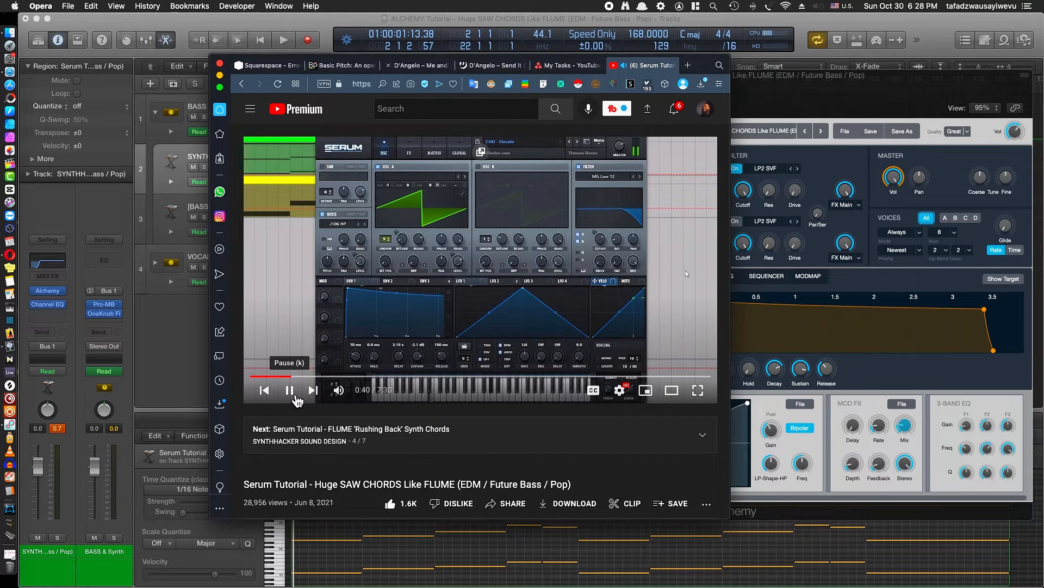
left_click(297, 397)
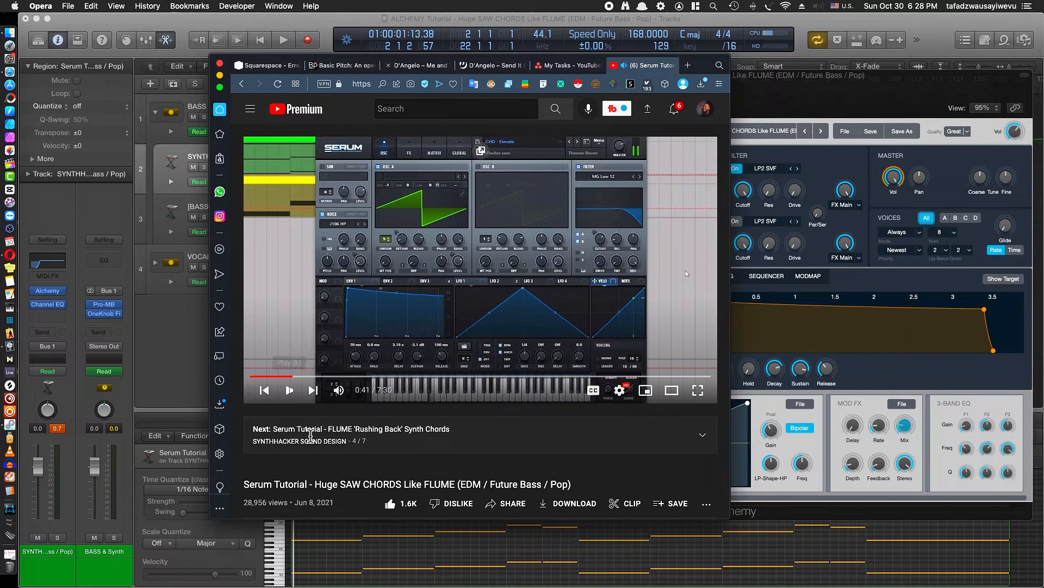
left_click(220, 76)
- Play the project, stop it, and inspect the channel strips of the BASS & Synth stack and its synth and bass tracks
key("space")
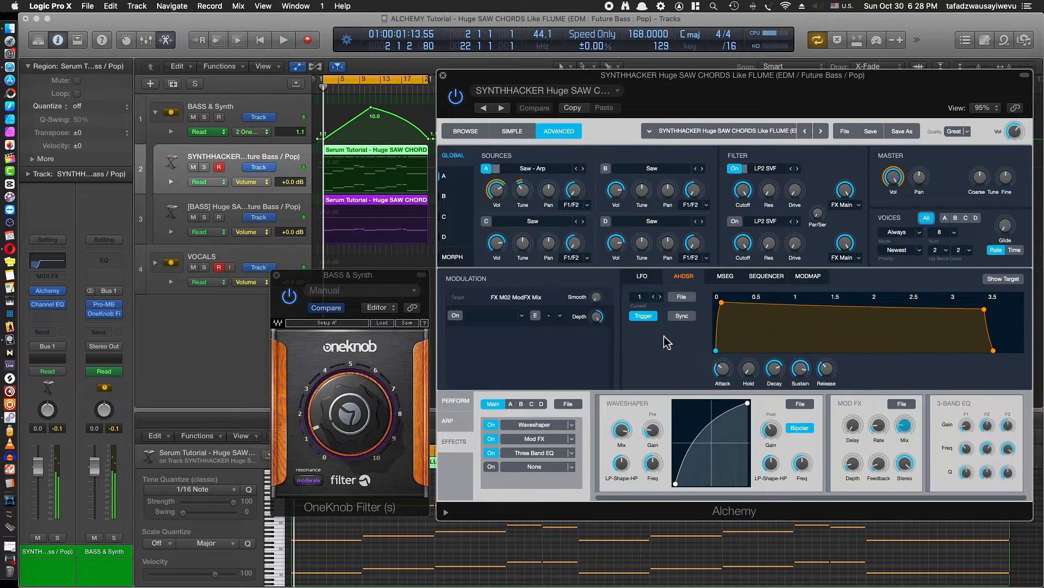
key("space")
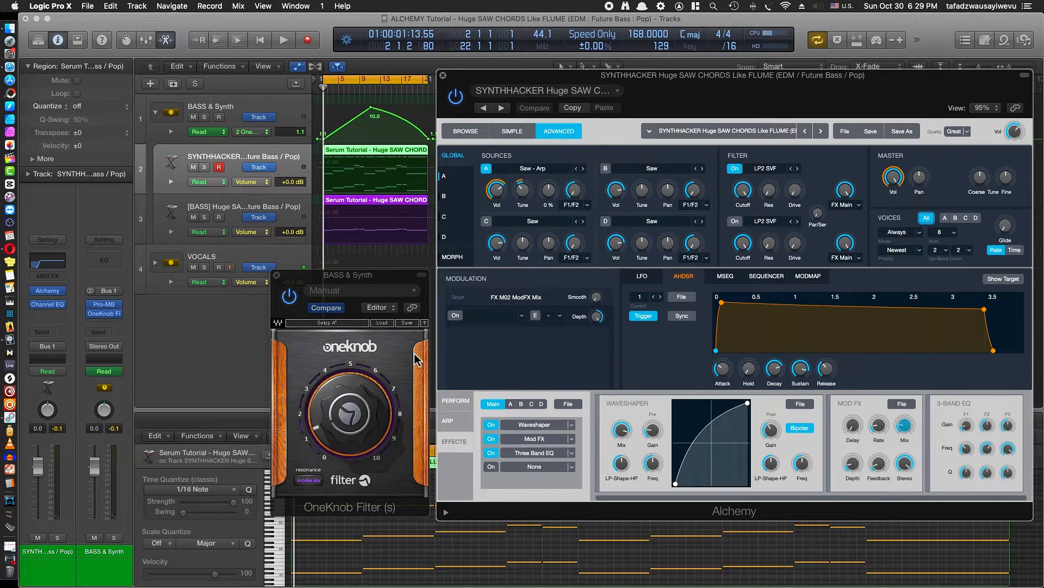
left_click(238, 100)
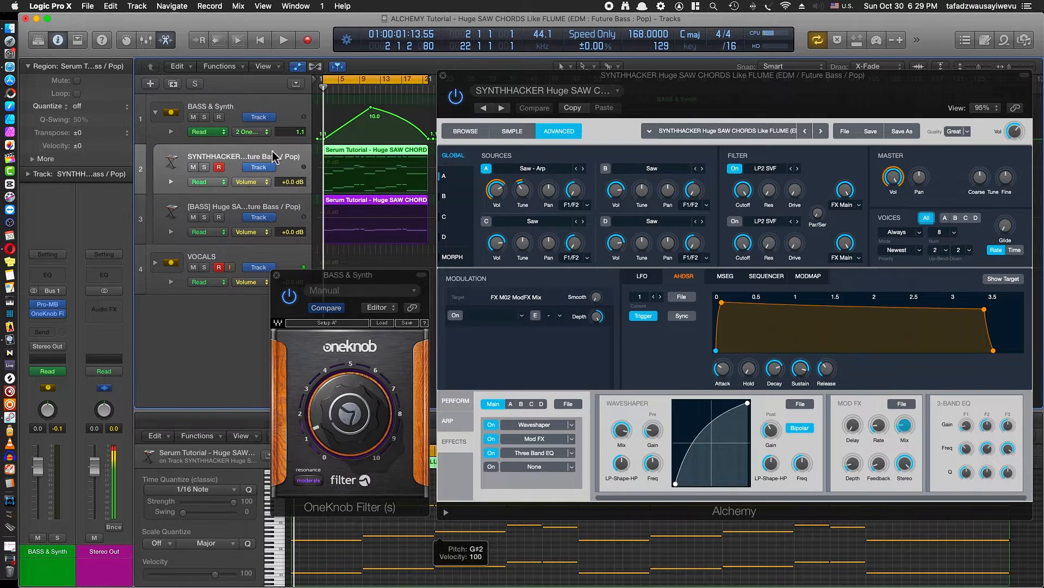
left_click(265, 206)
left_click(267, 153)
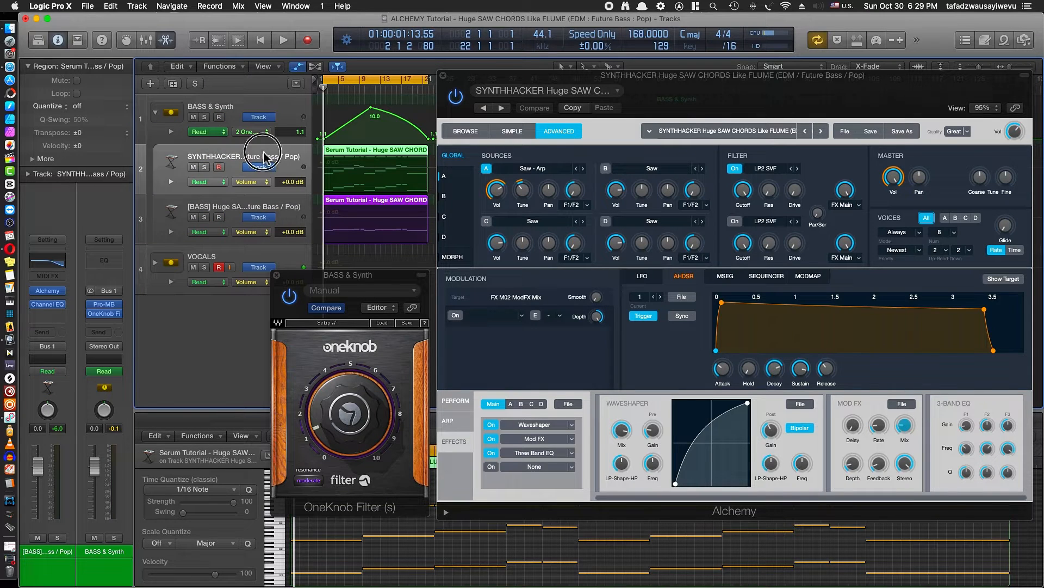
left_click(260, 212)
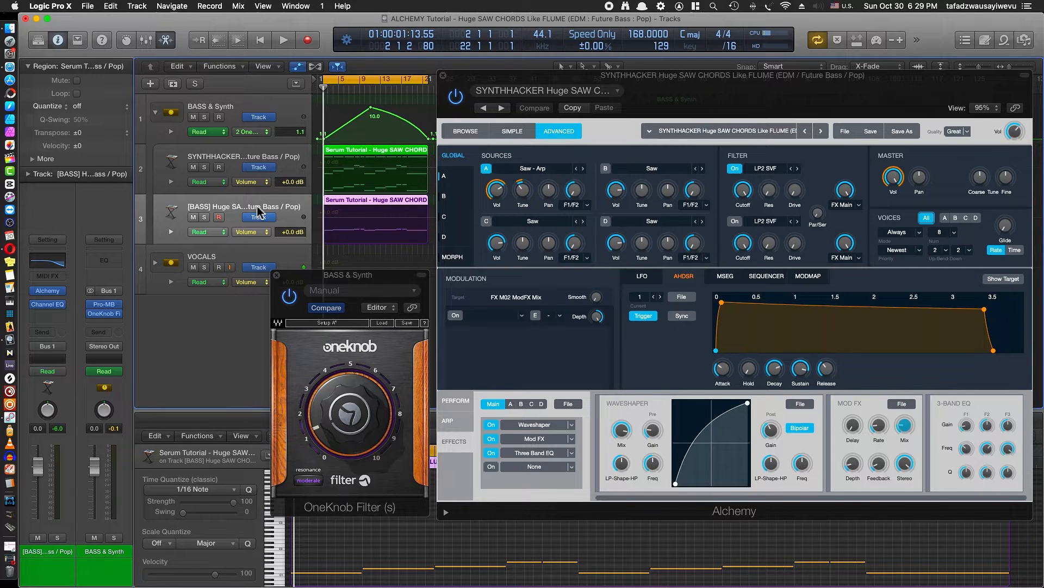
- Remove the OneKnob Filter insert from the BASS & Synth track stack and listen to the chords without it
left_click(224, 108)
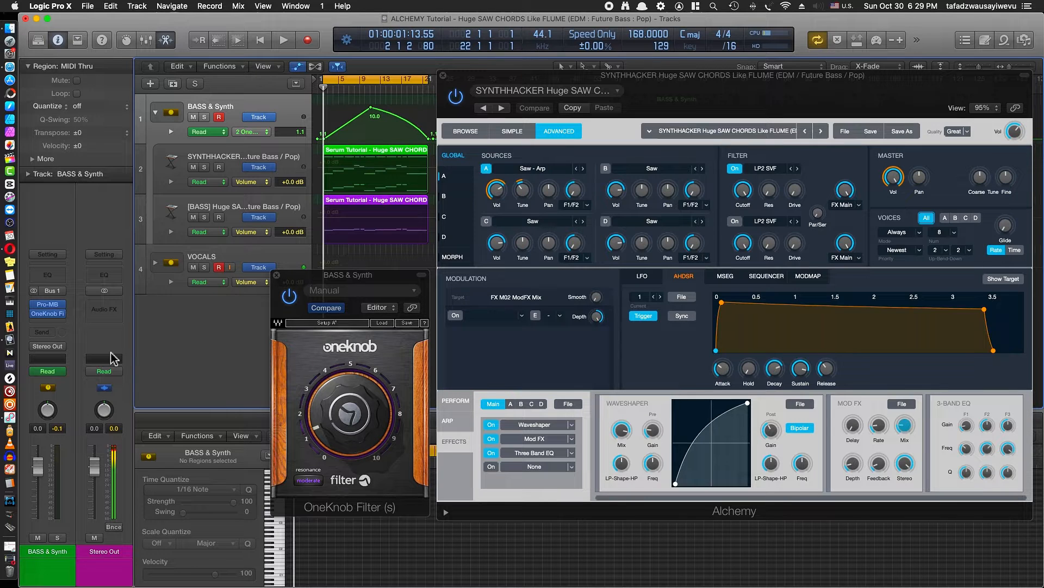
left_click(62, 314)
left_click(76, 337)
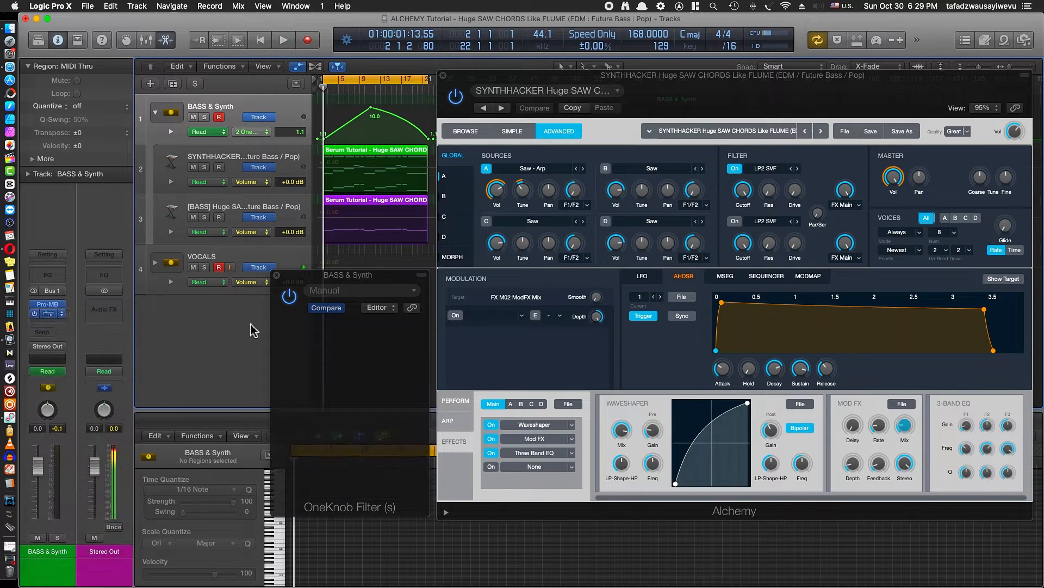
key("space")
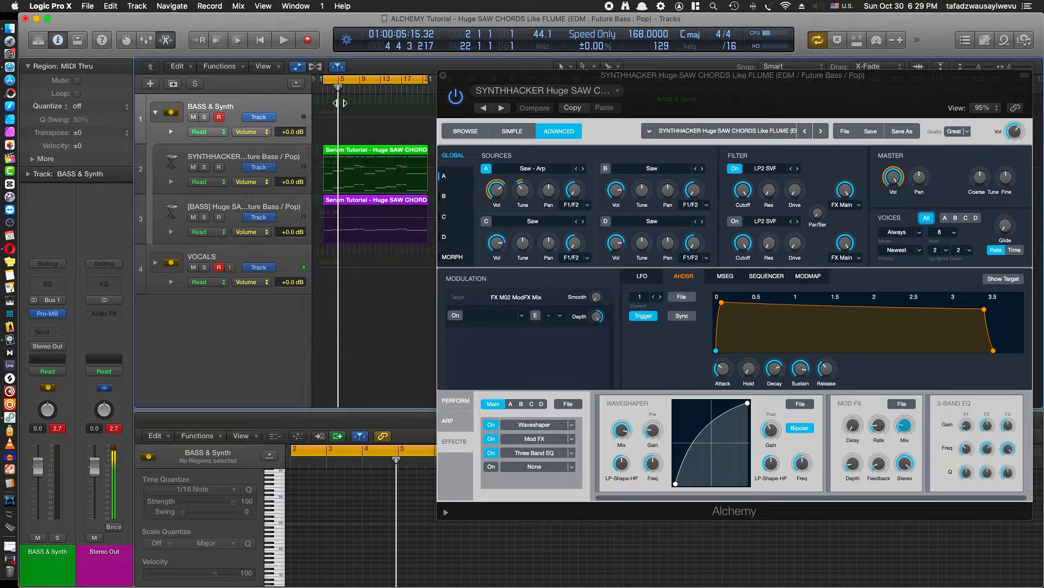
- Clear the Alchemy patch on the SYNTHHACKER synth track so it uses the Default preset
left_click(238, 153)
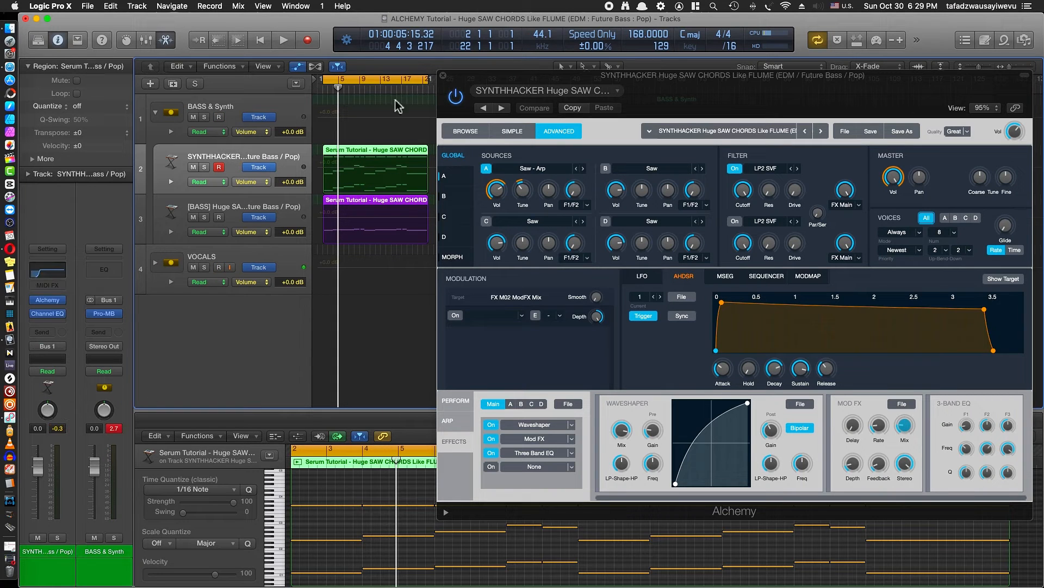
left_click_drag(708, 104, 700, 103)
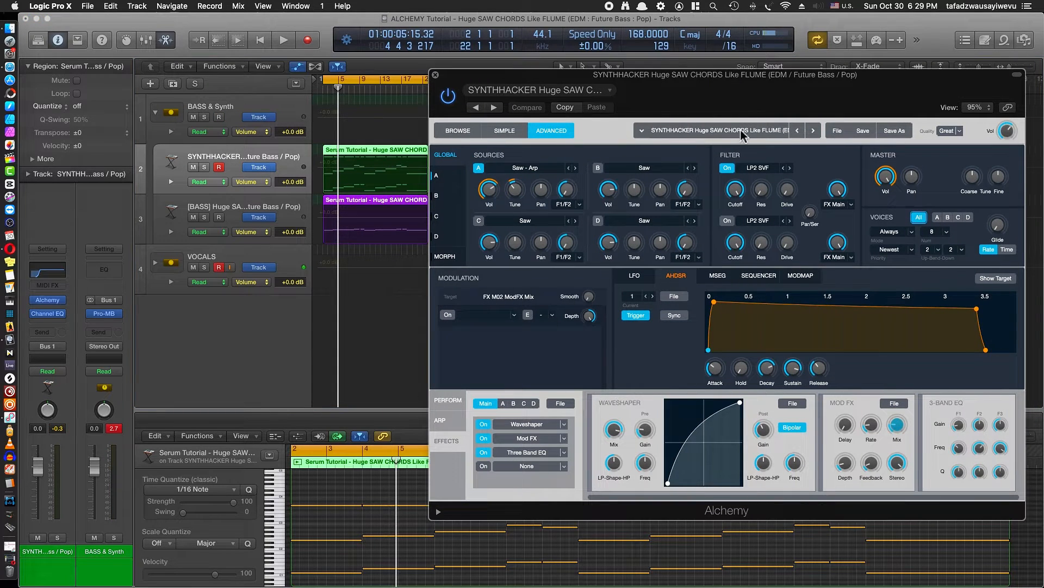
left_click(839, 132)
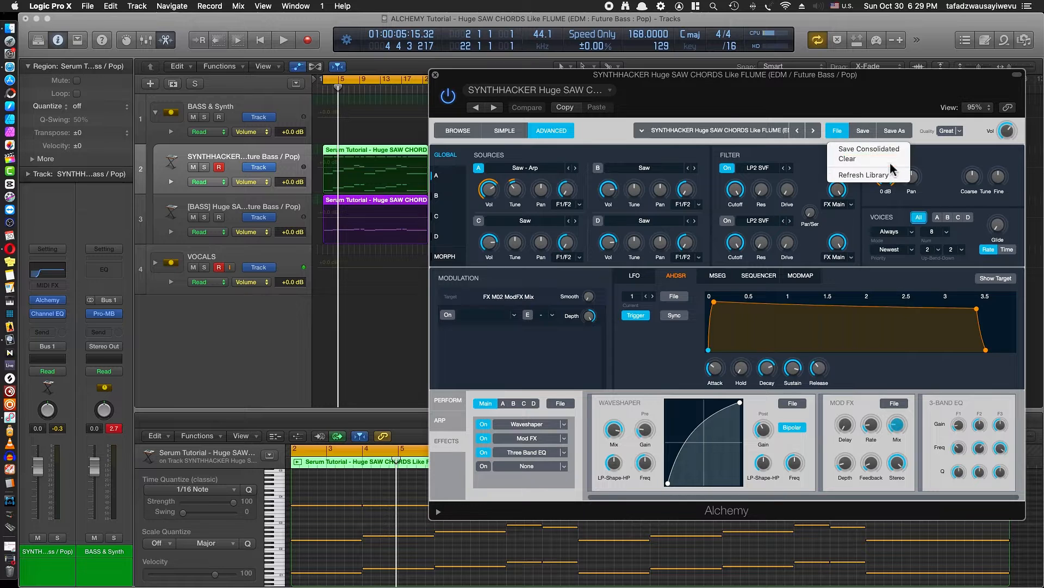
left_click(847, 159)
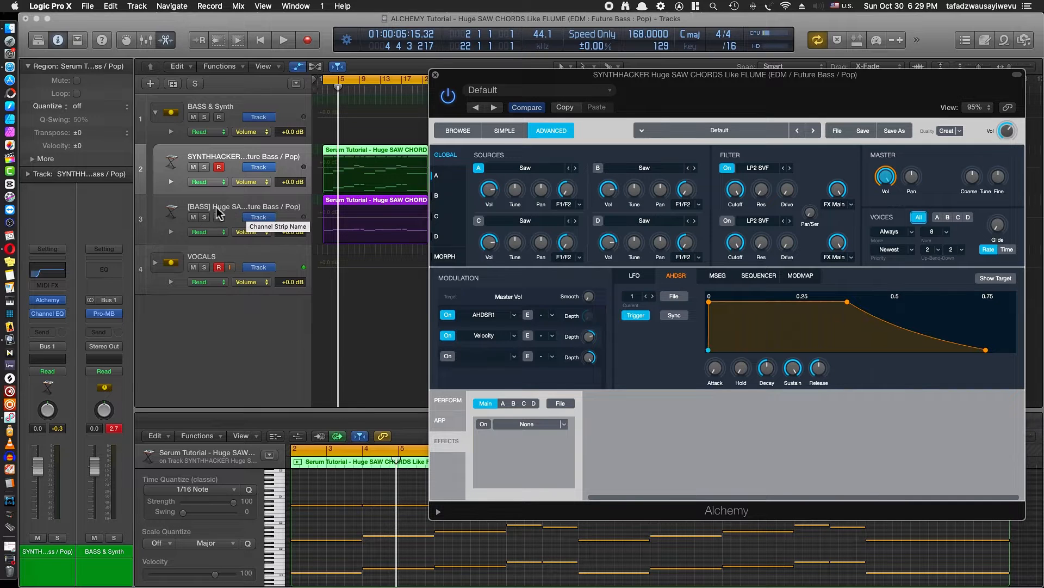
- Mute the bass track and audition the synth chords on the Default patch, with track automation hidden
left_click(193, 217)
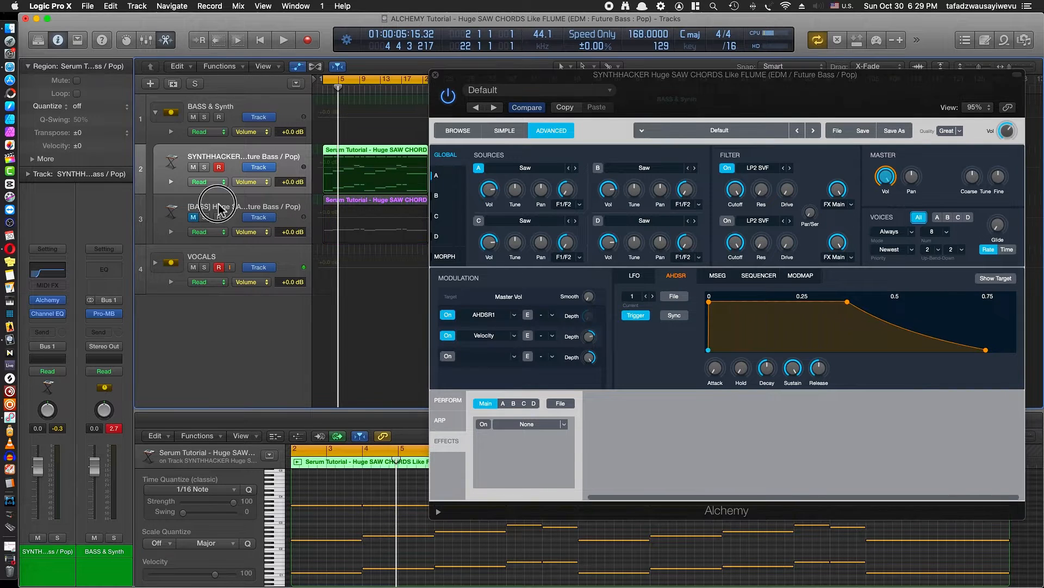
left_click(220, 209)
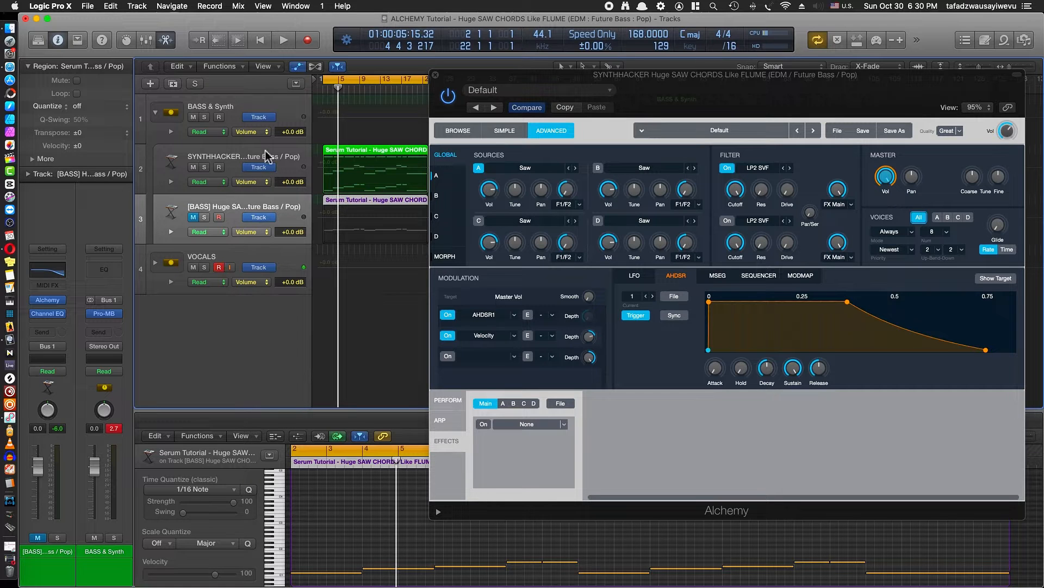
left_click(239, 159)
key("space")
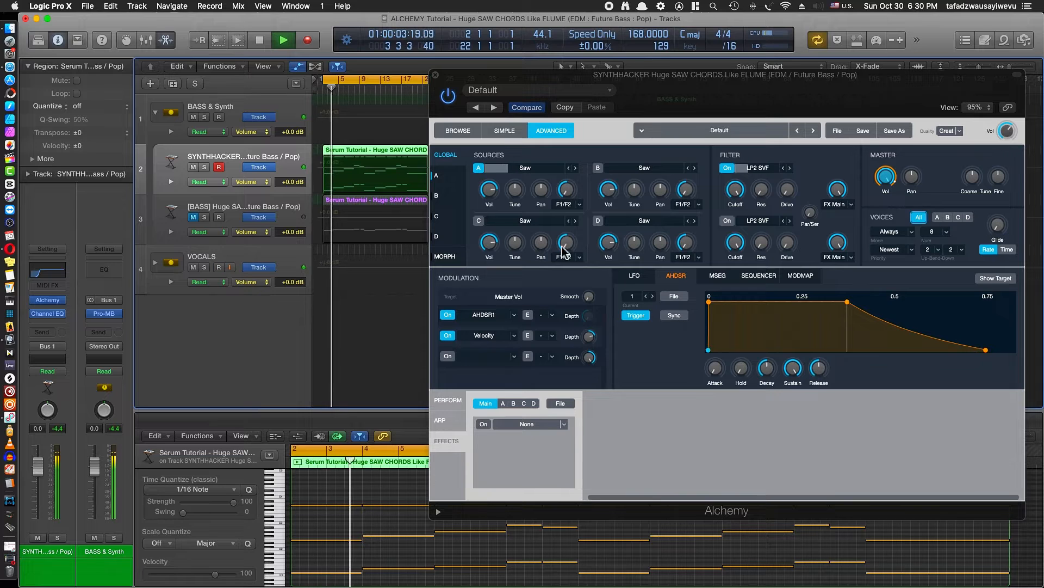
key("a")
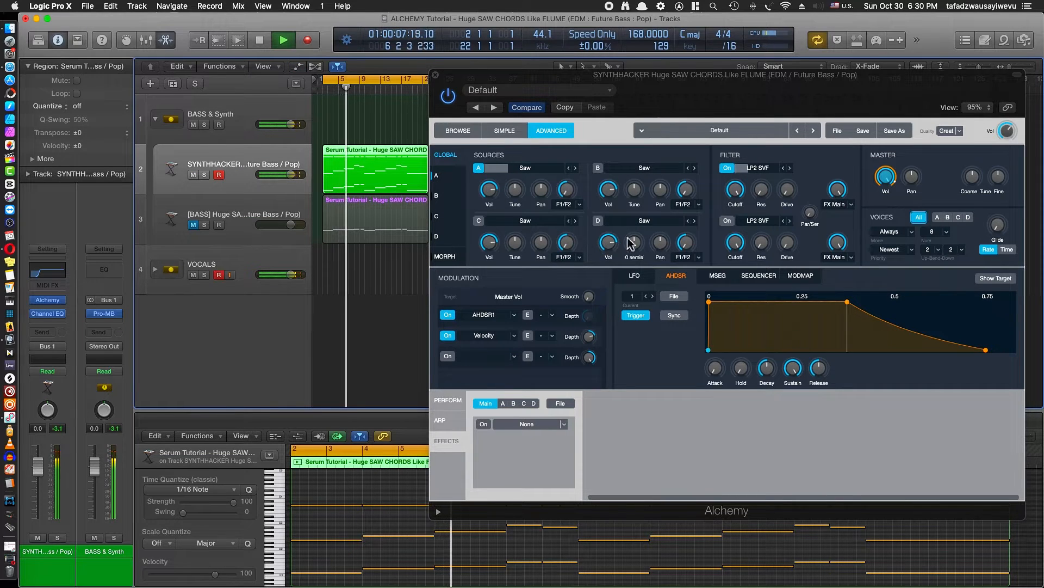
key("space")
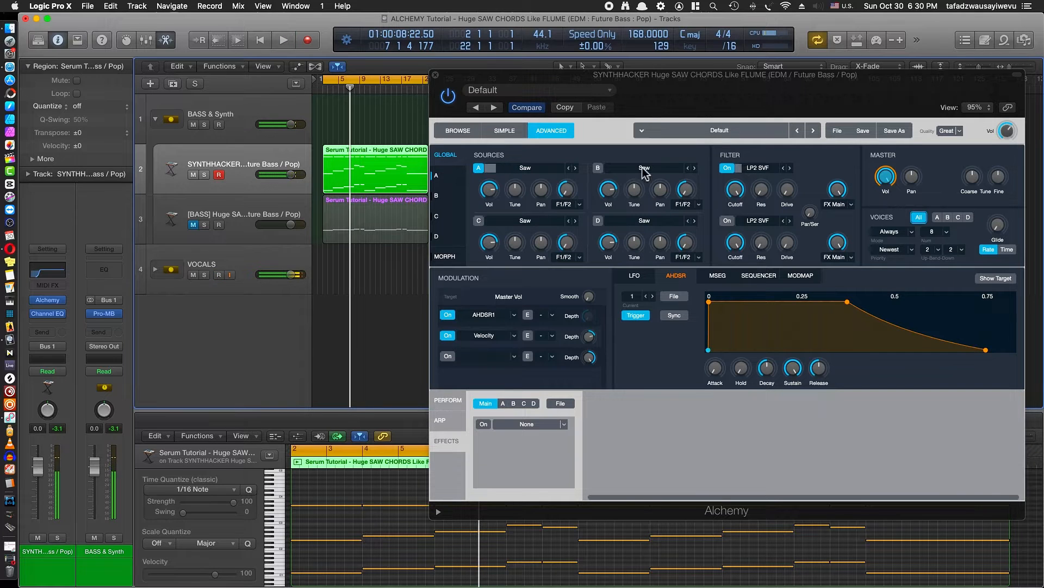
- Load the Saw - Arp VA waveform into Alchemy source A and audition the chords with it
left_click(533, 171)
mouse_move(531, 192)
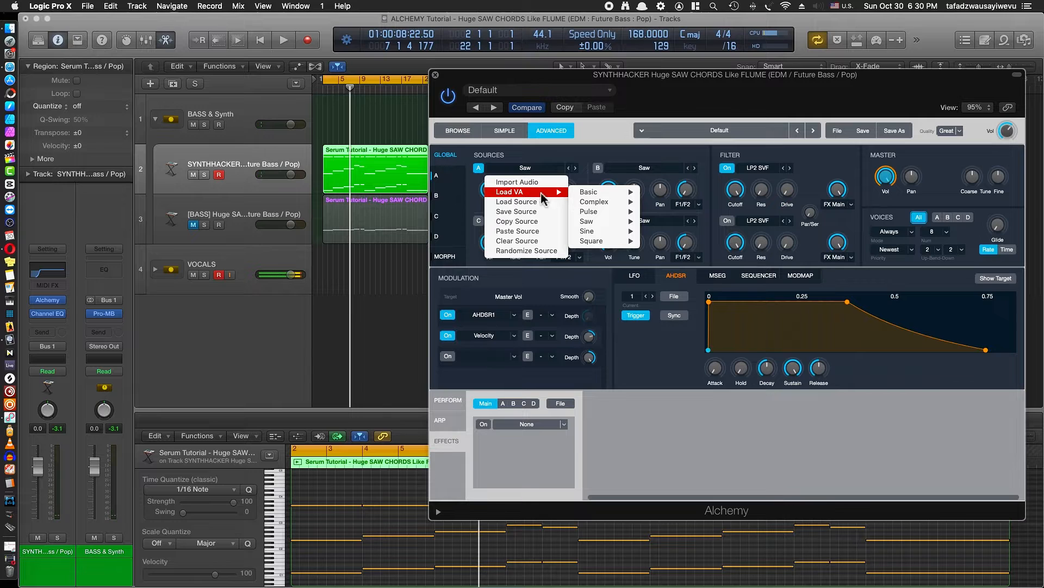
left_click(528, 173)
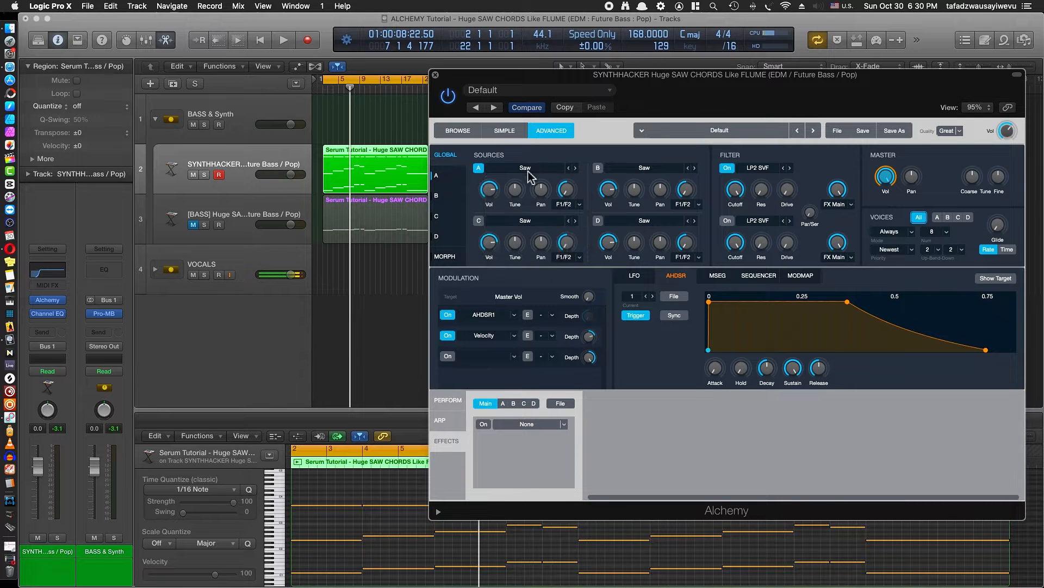
left_click(528, 173)
mouse_move(530, 192)
mouse_move(593, 197)
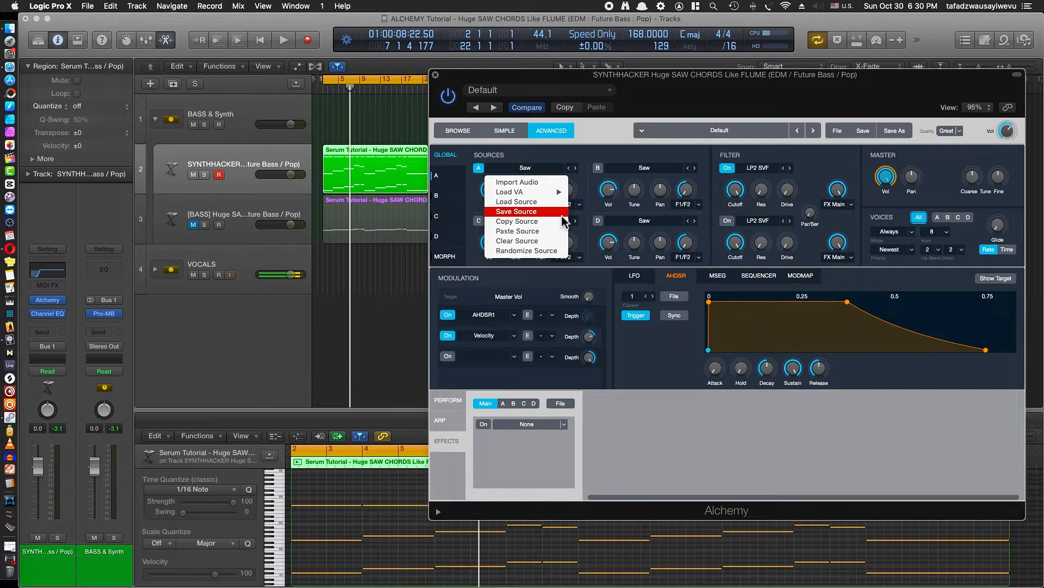
mouse_move(613, 235)
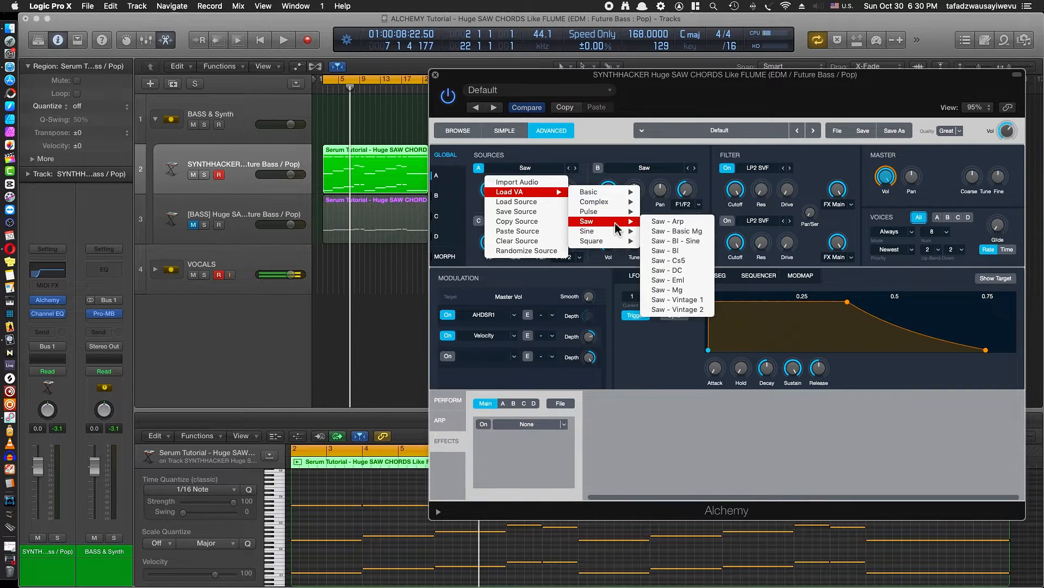
left_click(663, 223)
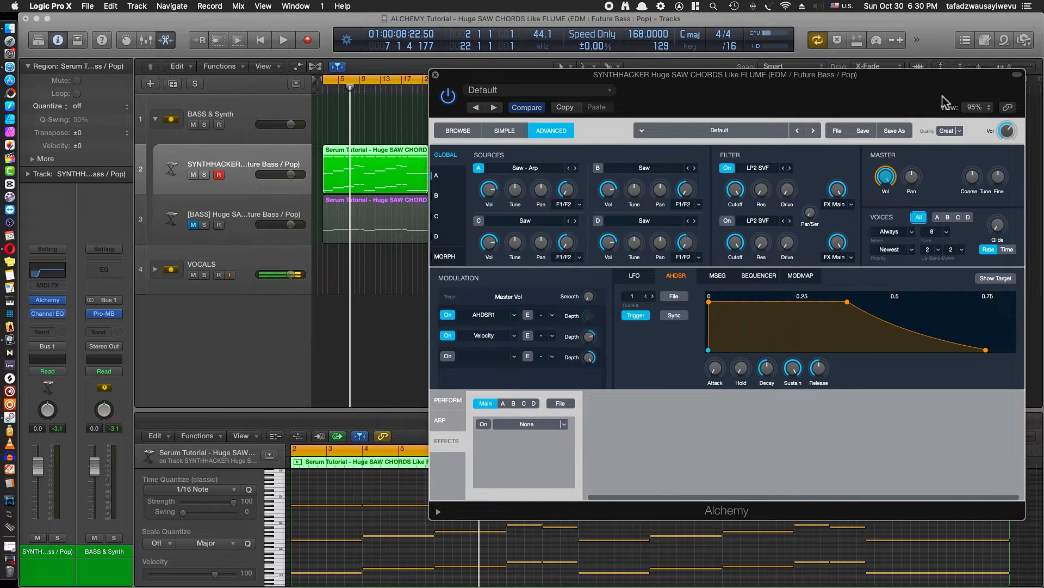
key("space")
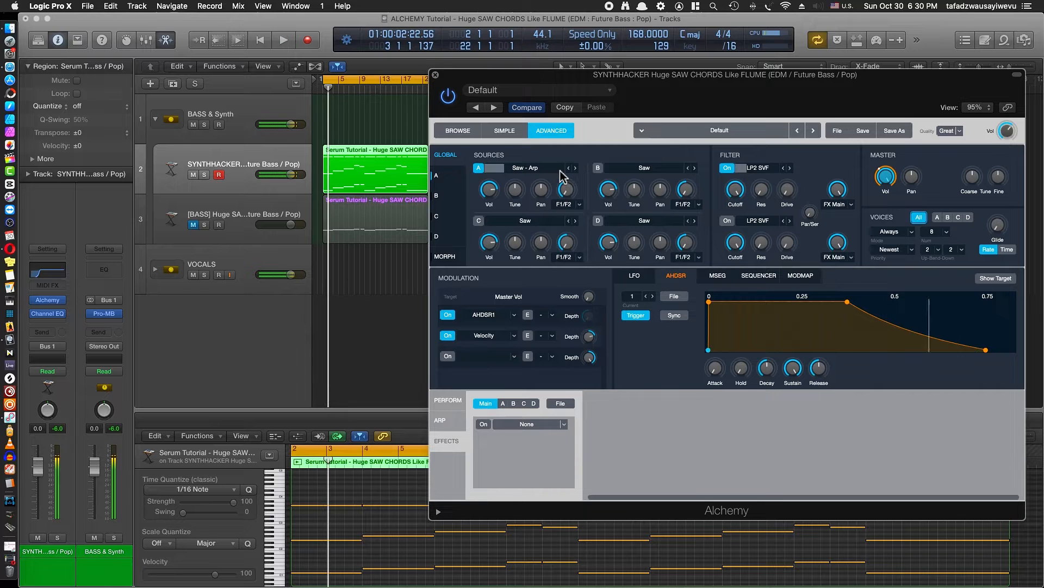
left_click(556, 168)
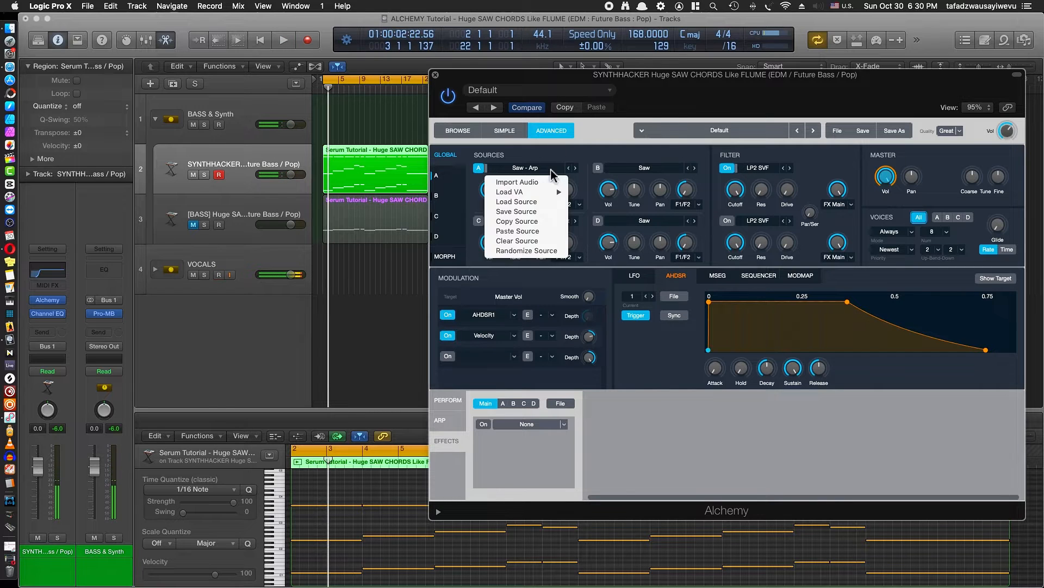
left_click(666, 133)
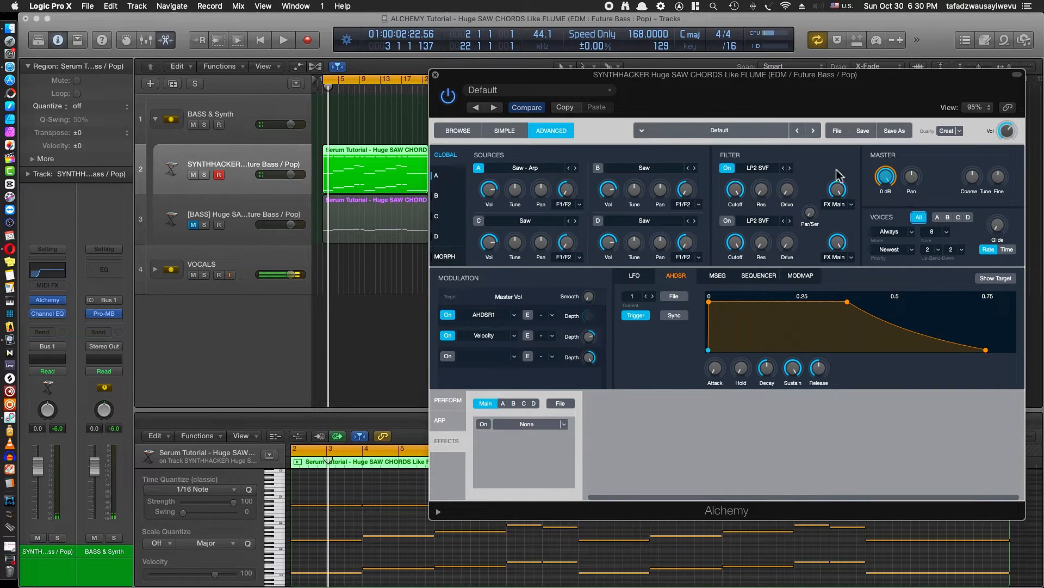
- Set AHDSR 1's attack to about 0.11 s and its release to 0.62 s while auditioning the chords
left_click(710, 304)
left_click_drag(713, 370, 716, 328)
key("space")
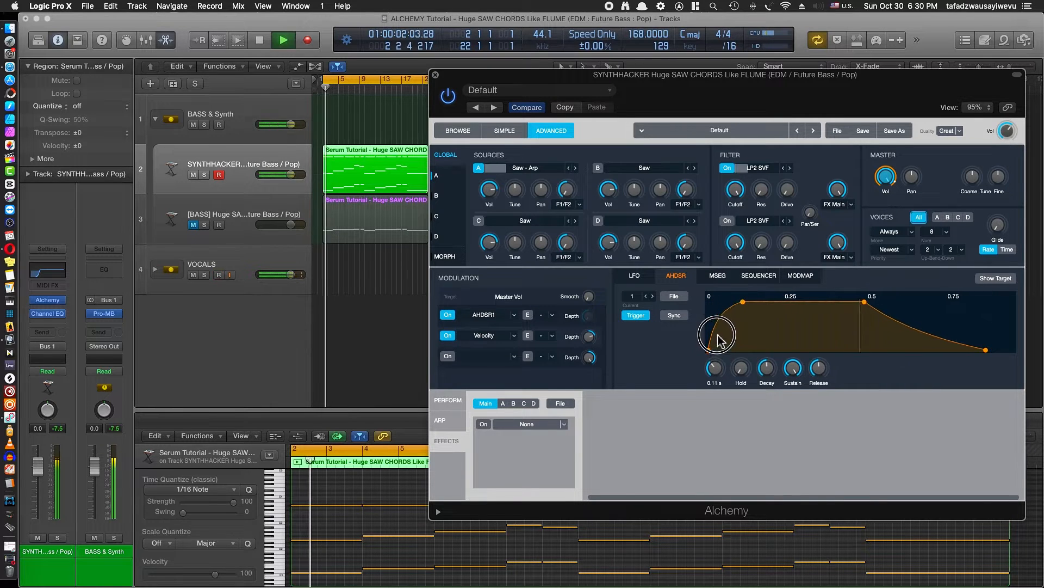
mouse_move(823, 374)
left_mouse_down()
mouse_move(819, 362)
mouse_move(816, 381)
left_mouse_up()
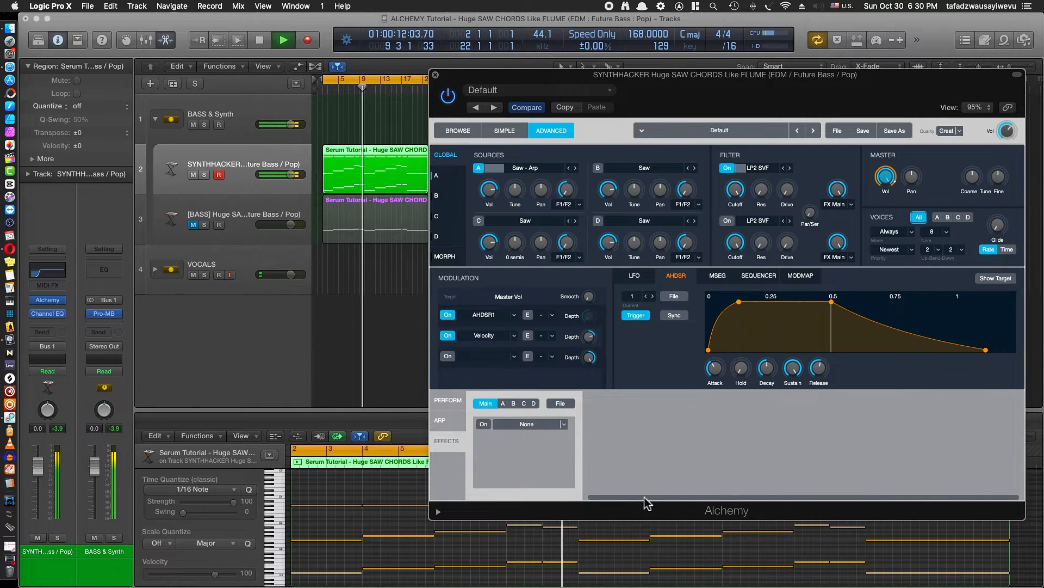
key("space")
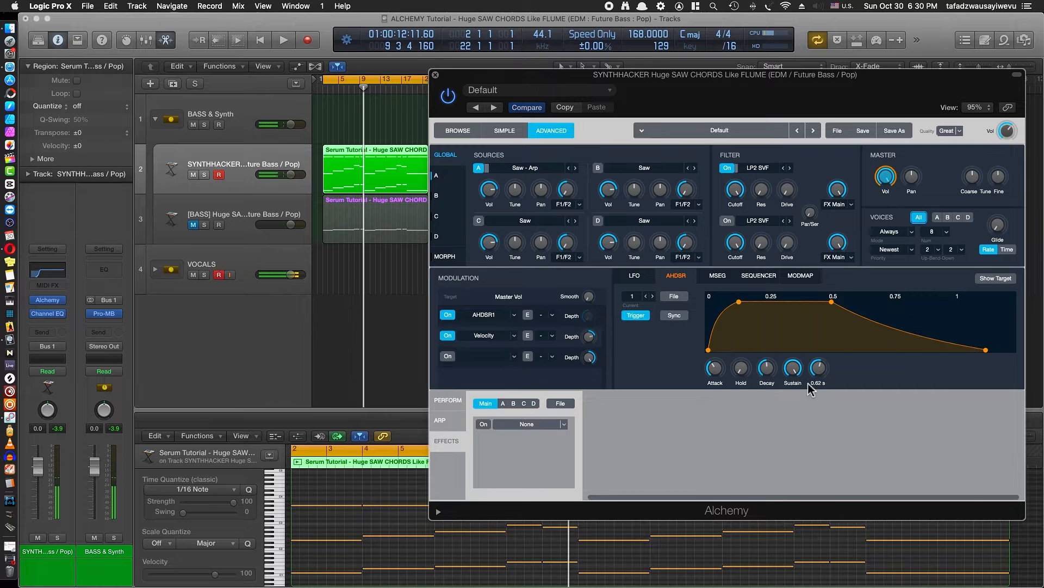
- Lower AHDSR 1's sustain slightly and set its release to 0.79 s while the chords play
mouse_move(800, 376)
left_mouse_down()
mouse_move(822, 389)
mouse_move(816, 365)
left_mouse_up()
key("space")
left_click(820, 370)
left_click_drag(868, 325, 885, 307)
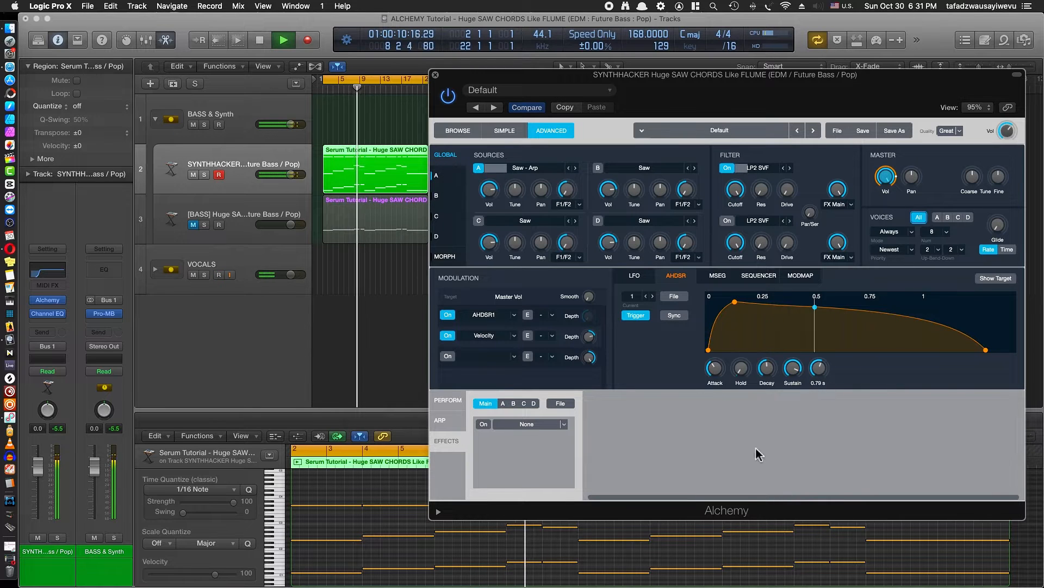
key("space")
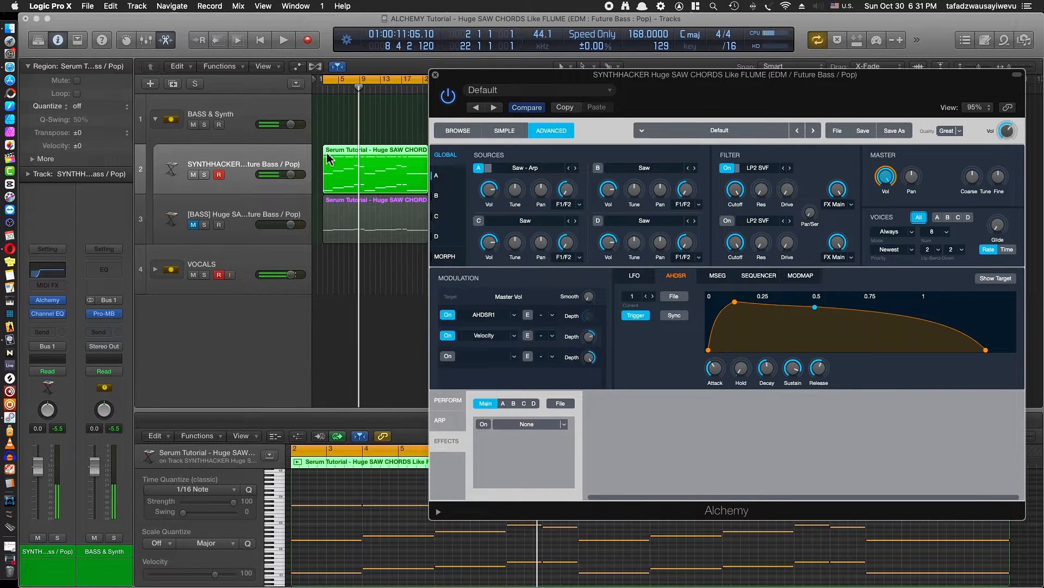
- Set source A's VA oscillator to 3 unison voices and adjust its unison detune while auditioning the chords
left_click(450, 181)
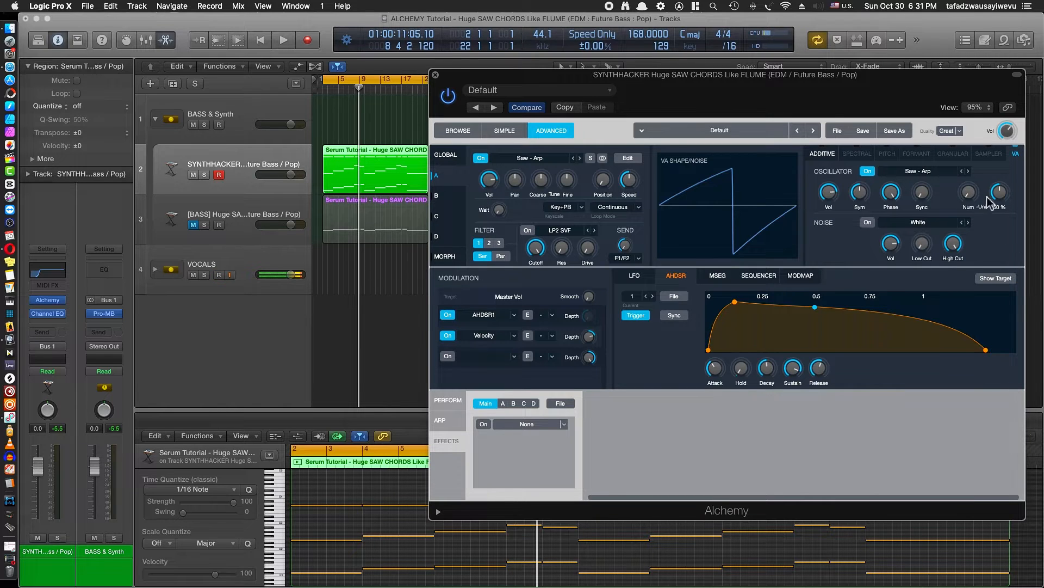
left_click(970, 193)
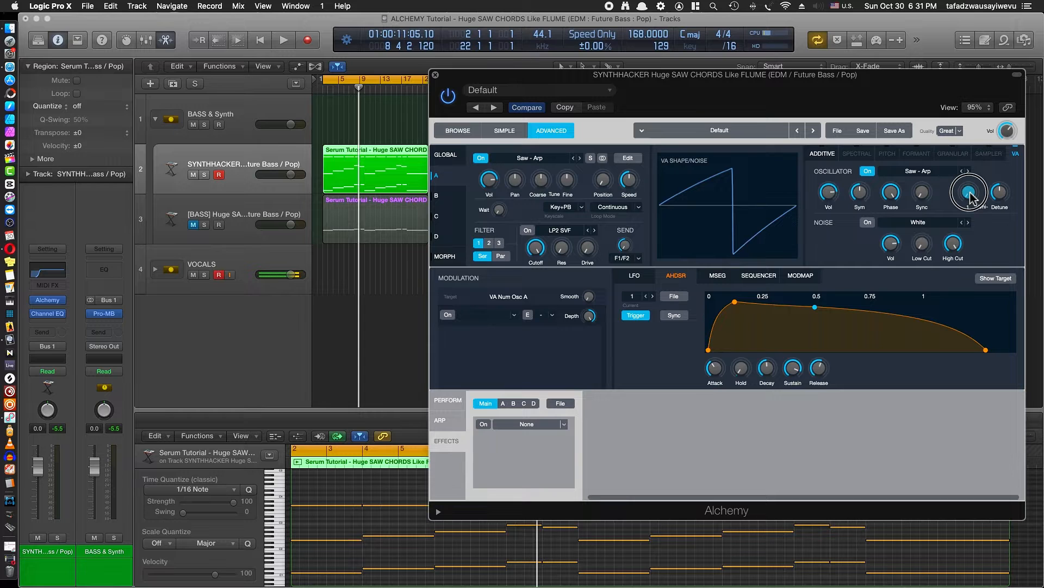
left_click(973, 199)
key("space")
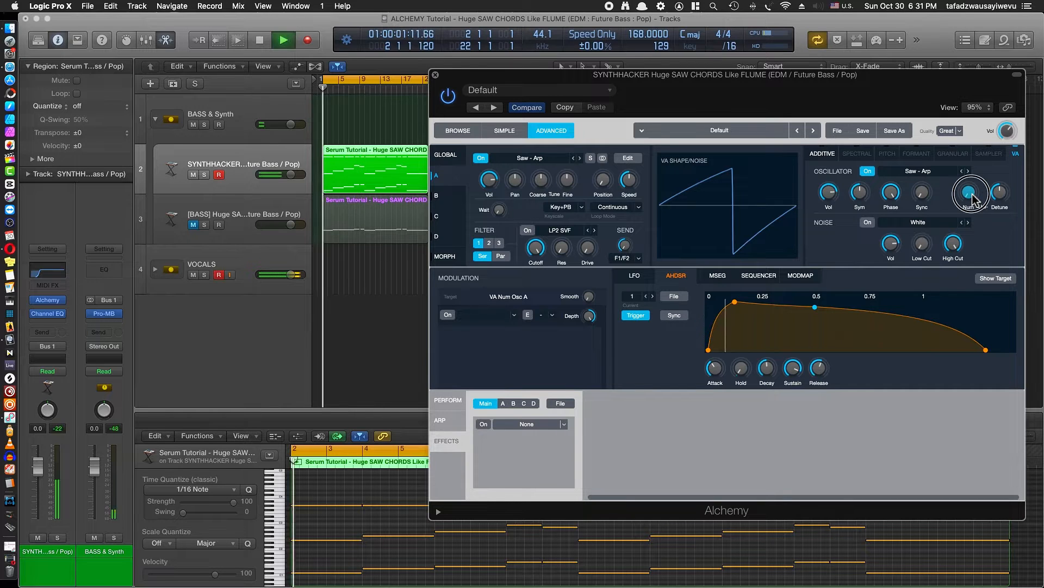
left_click_drag(974, 199, 1003, 224)
key("space")
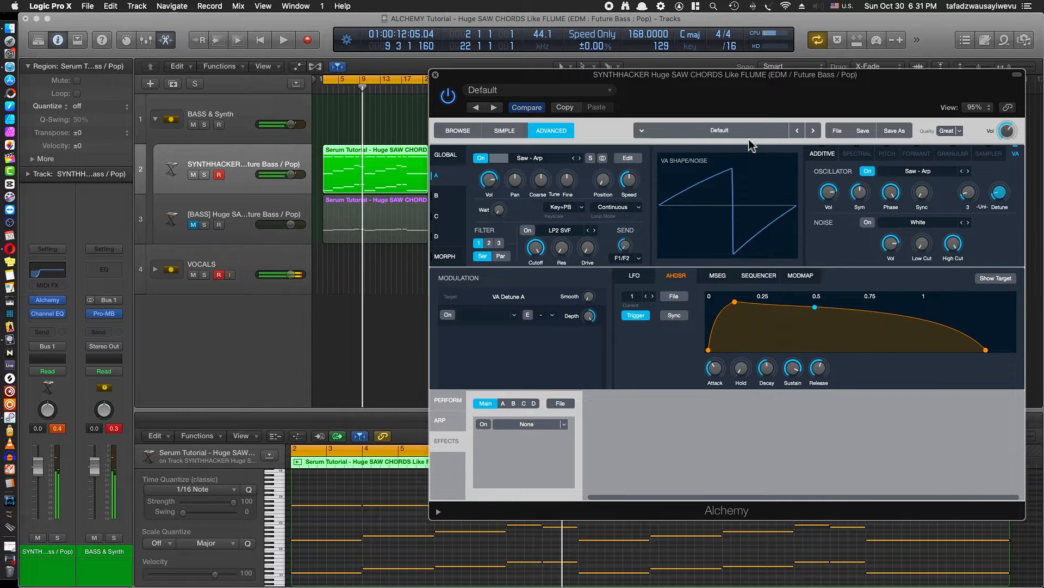
- Set AHDSR 1's attack to 0.15 s while the chords play
key("space")
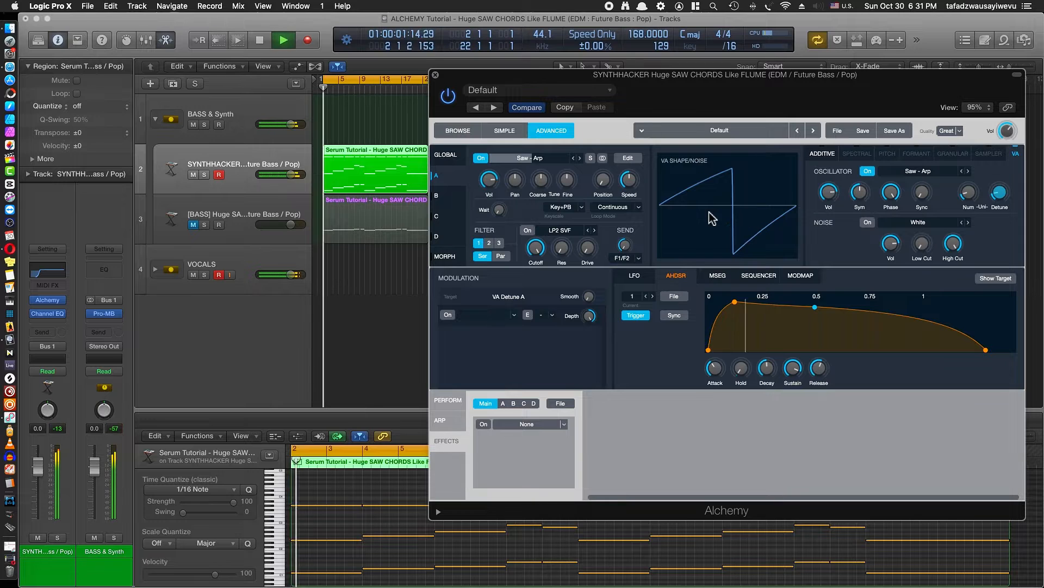
mouse_move(717, 372)
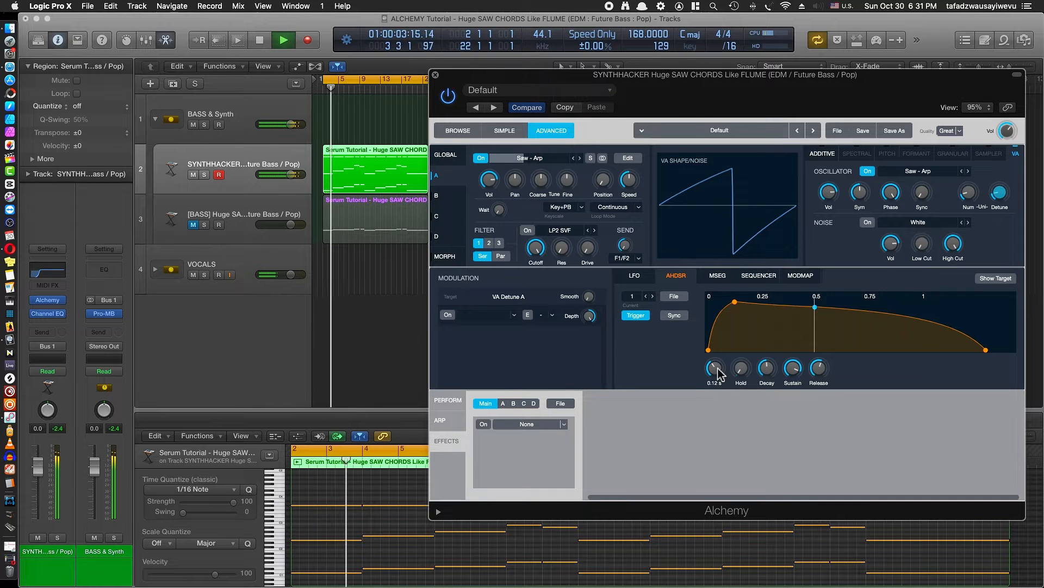
left_click_drag(718, 374, 714, 370)
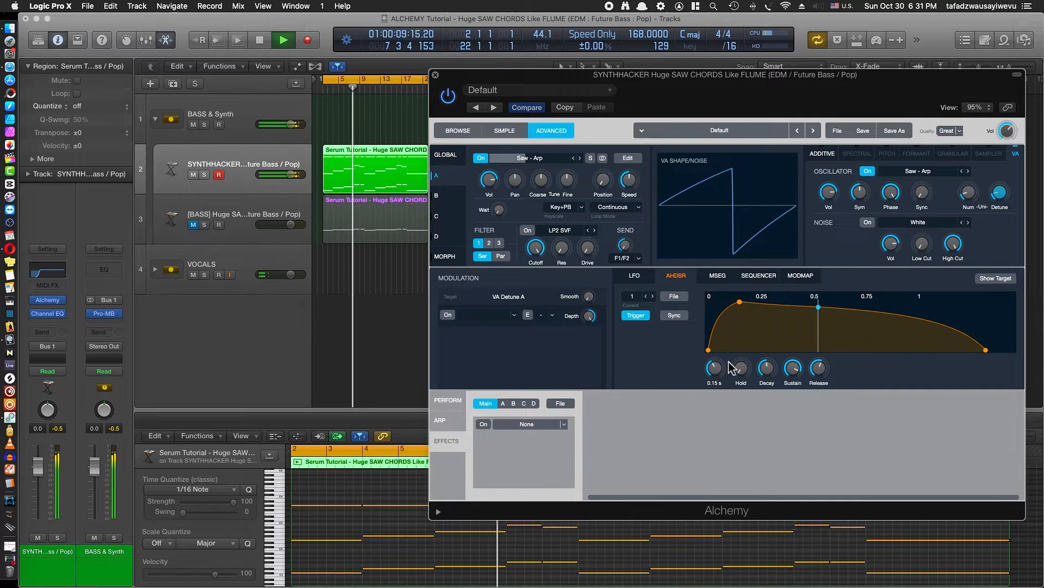
key("space")
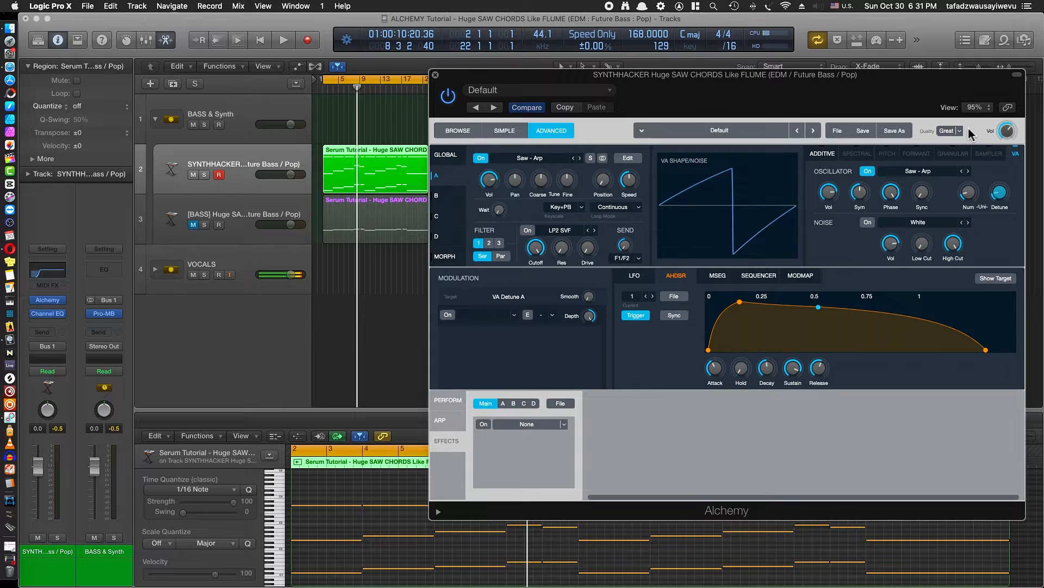
left_click(673, 299)
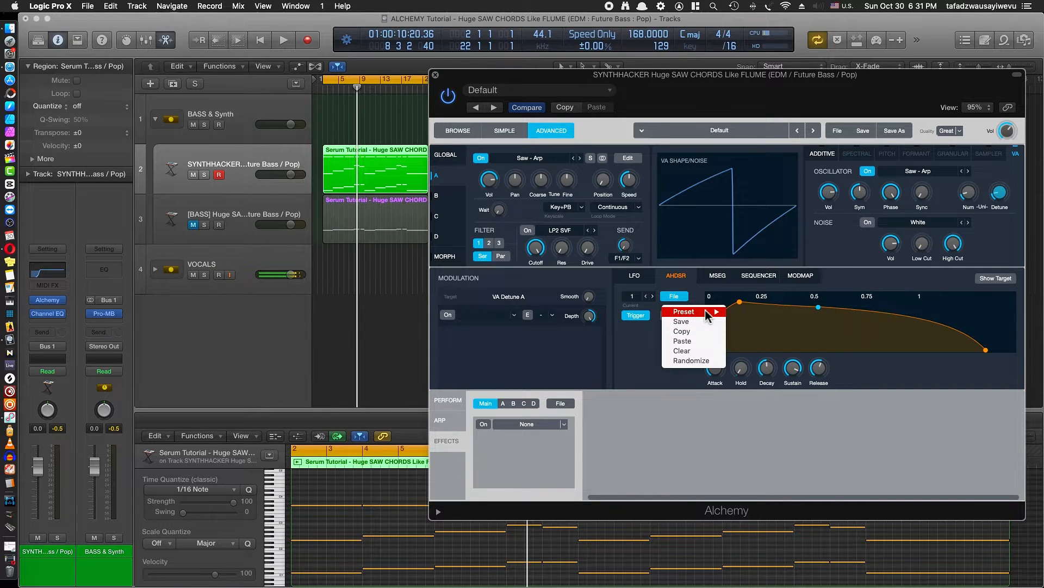
mouse_move(699, 312)
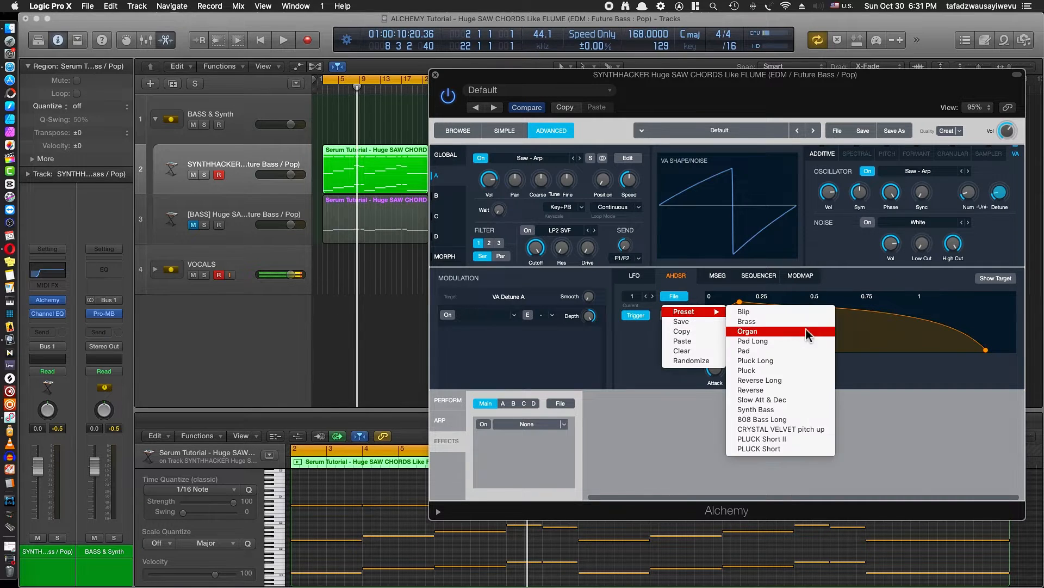
left_click(807, 97)
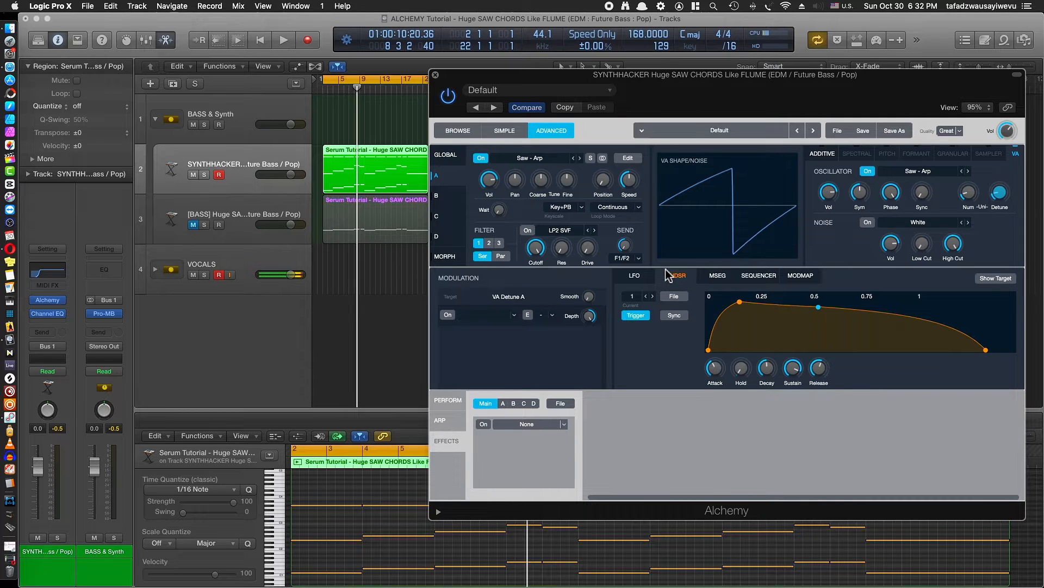
- Add a new AHDSR envelope as modulation of source A's coarse tune and display AHDSR 2 for editing
right_click(543, 182)
mouse_move(565, 190)
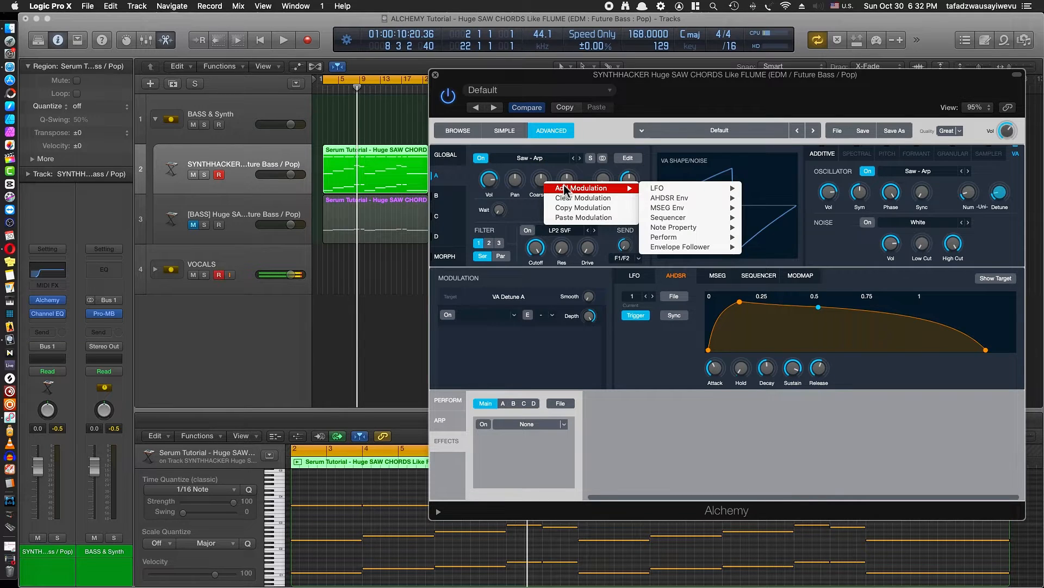
mouse_move(708, 204)
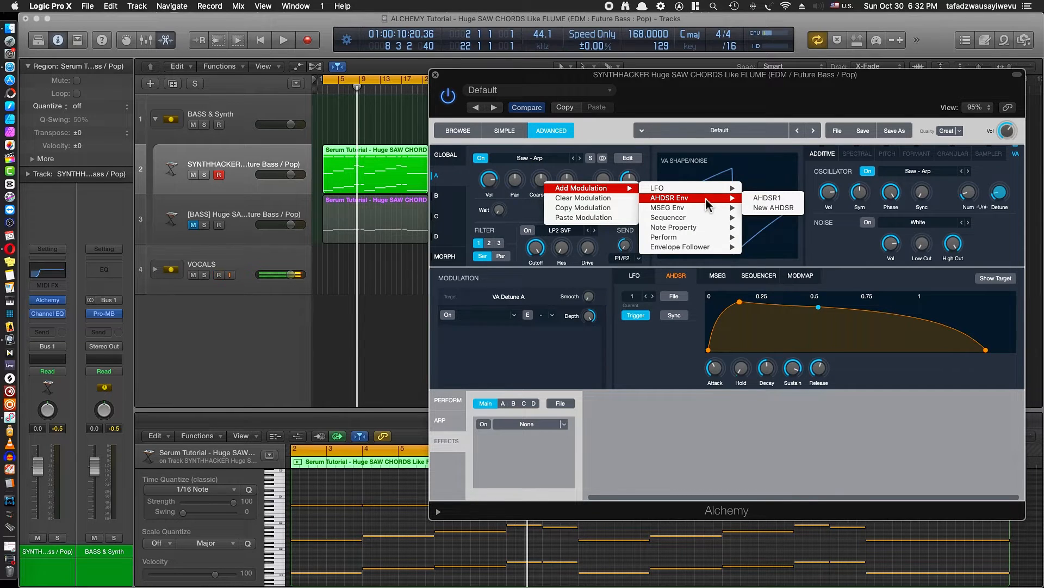
left_click(775, 208)
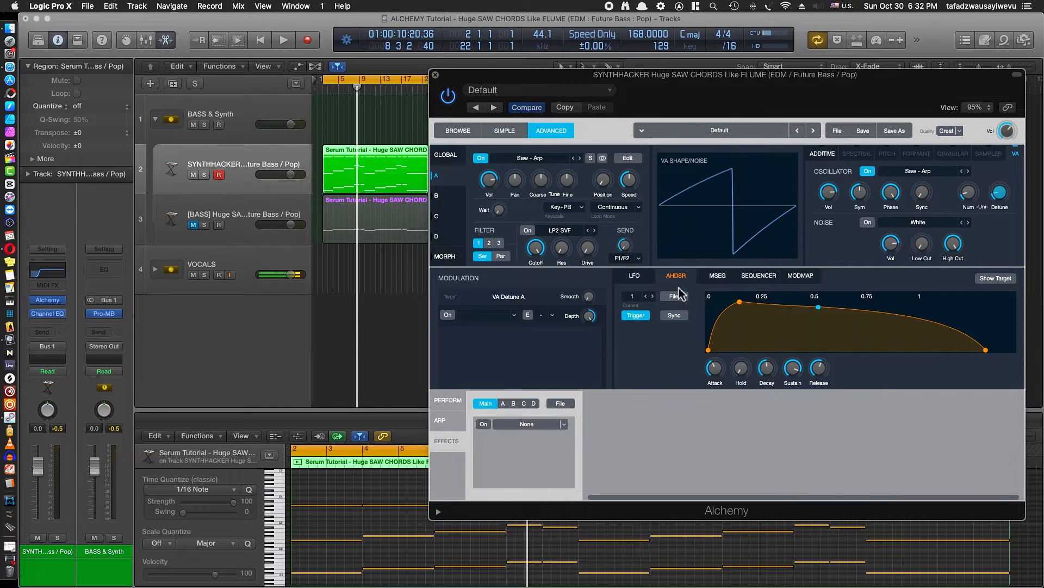
left_click(647, 297)
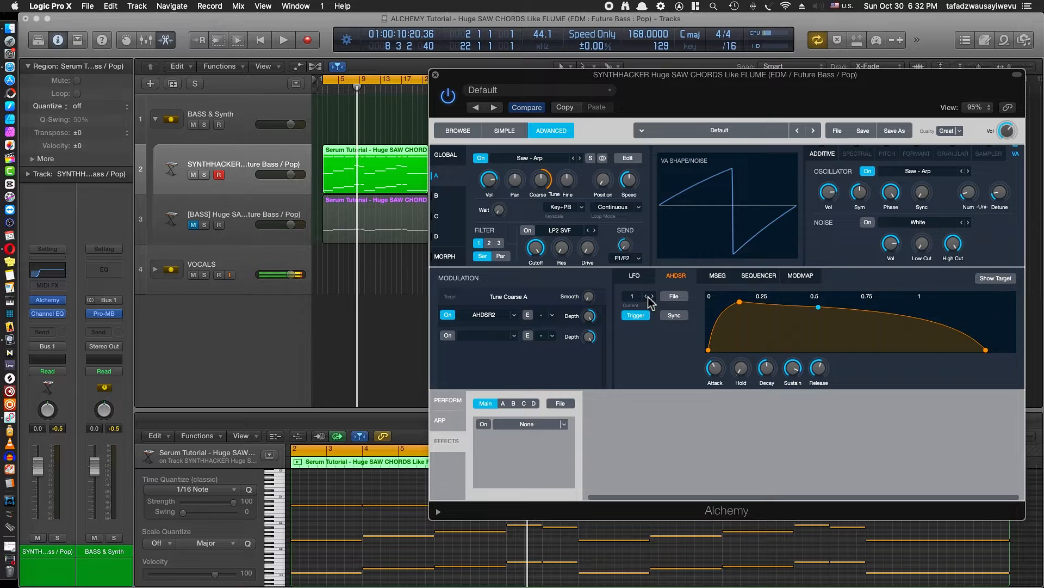
left_click(653, 297)
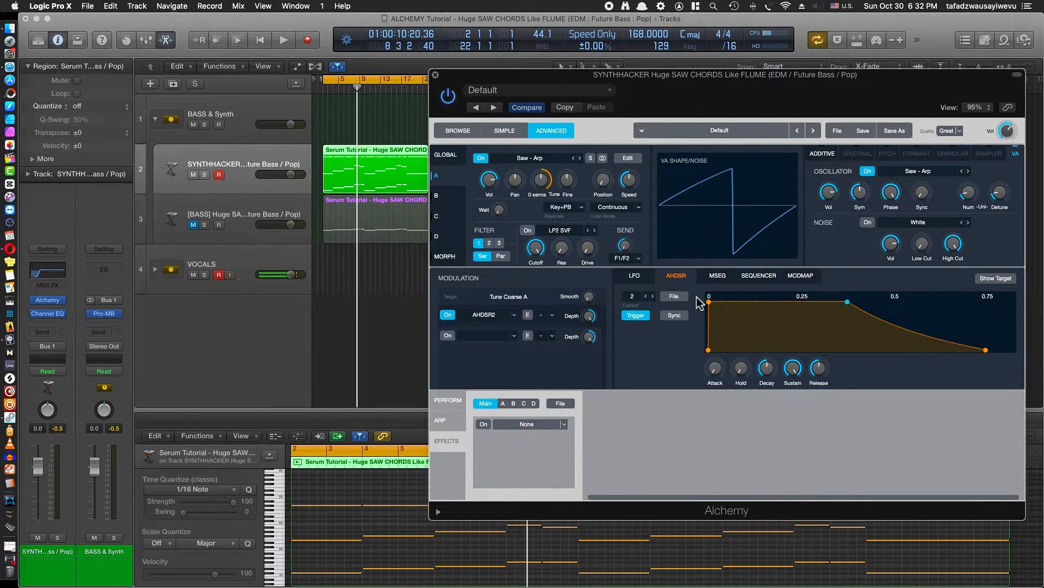
- Set AHDSR 2's attack to 0.045 s and audition the chords briefly
mouse_move(713, 302)
left_mouse_down()
mouse_move(729, 308)
mouse_move(695, 305)
mouse_move(709, 303)
left_mouse_up()
left_click_drag(714, 368, 720, 346)
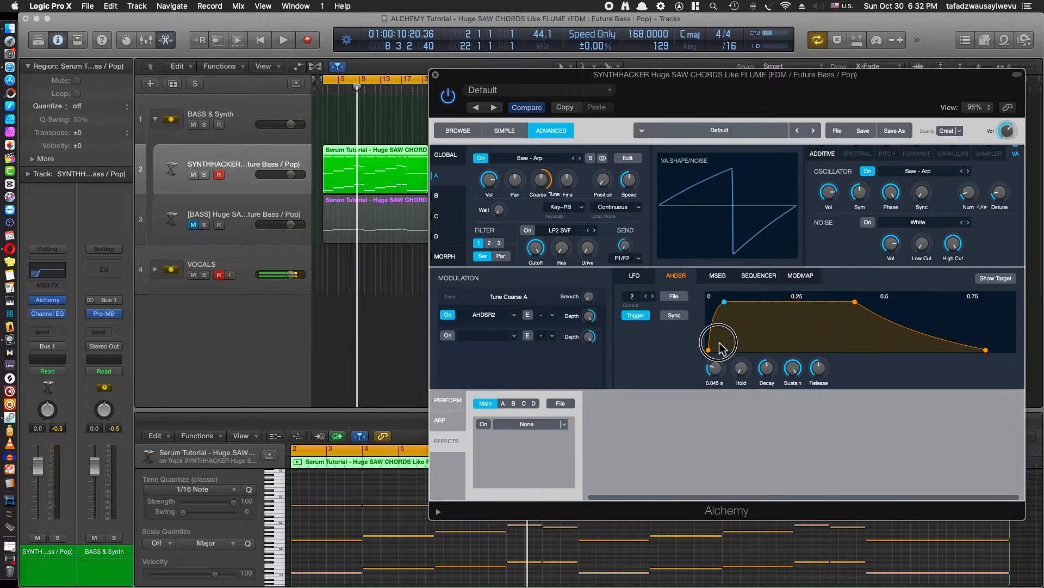
key("space")
key("space")
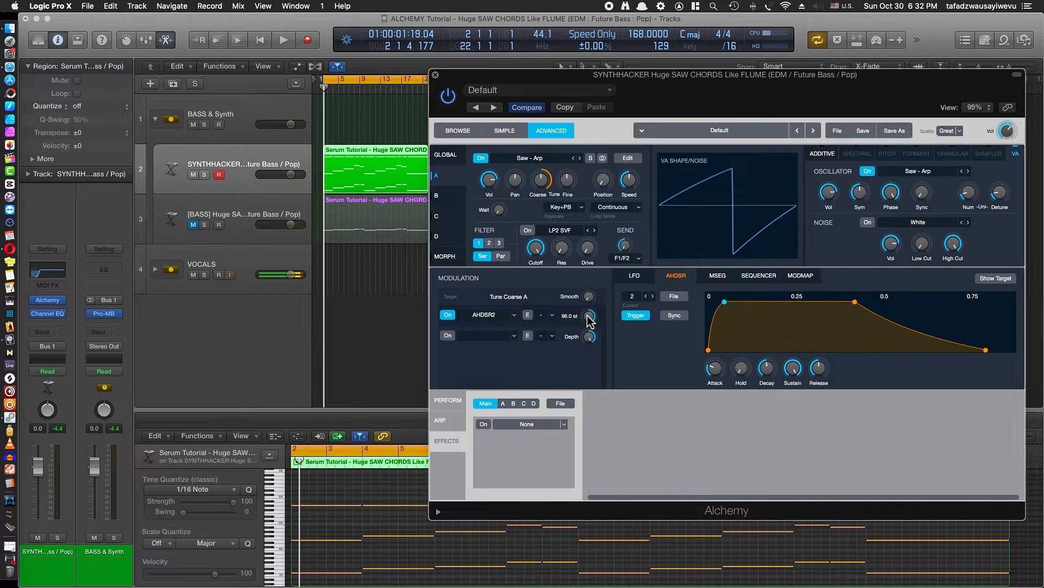
- Reduce AHDSR 2's modulation depth on source A's coarse tune and lower the coarse tune by 12 semitones
left_click_drag(589, 320, 590, 359)
left_click_drag(590, 320, 590, 319)
key("space")
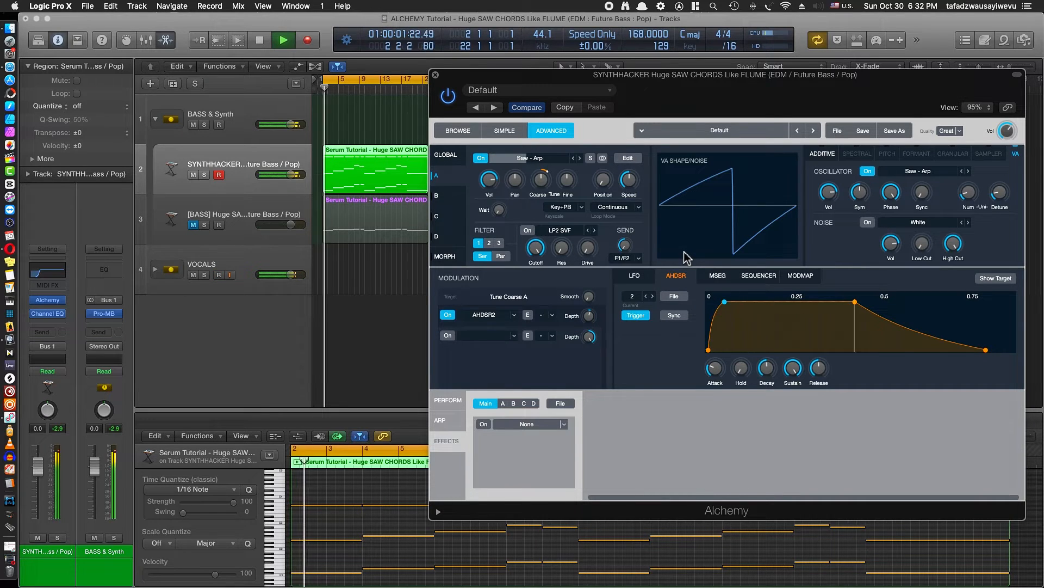
left_click_drag(543, 187, 544, 199)
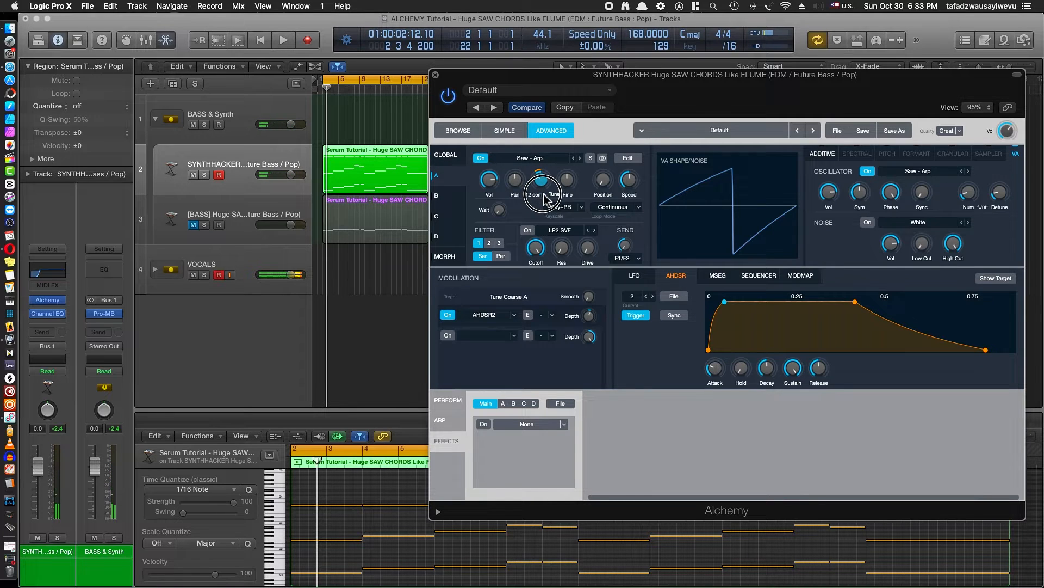
- Set AHDSR 2's attack to 0.18 s and bend its release curve outward while the chords play
key("space")
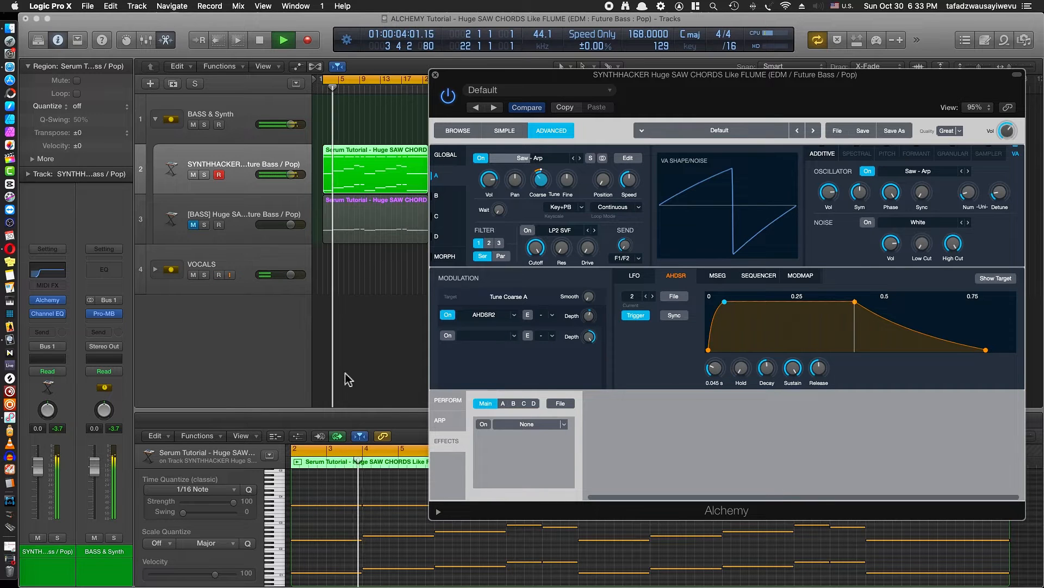
left_click(716, 371)
mouse_move(715, 371)
left_mouse_down()
mouse_move(722, 364)
mouse_move(715, 371)
left_mouse_up()
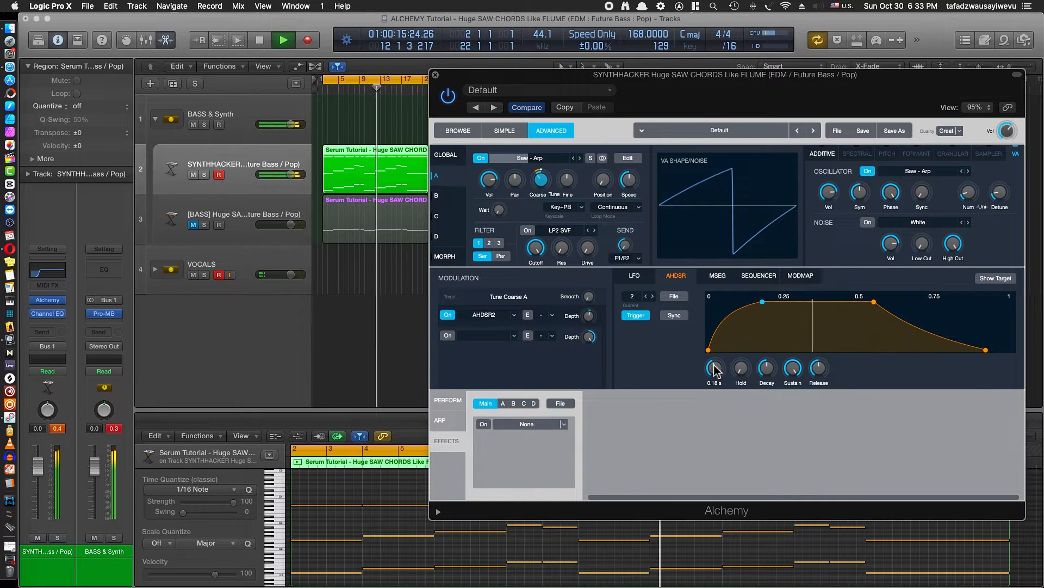
left_click_drag(913, 330, 924, 306)
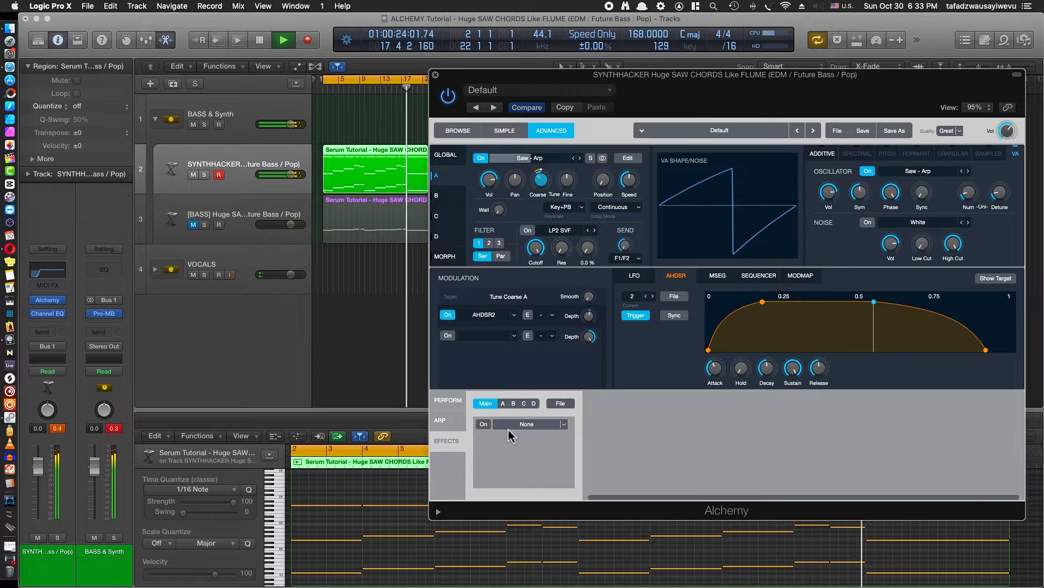
key("space")
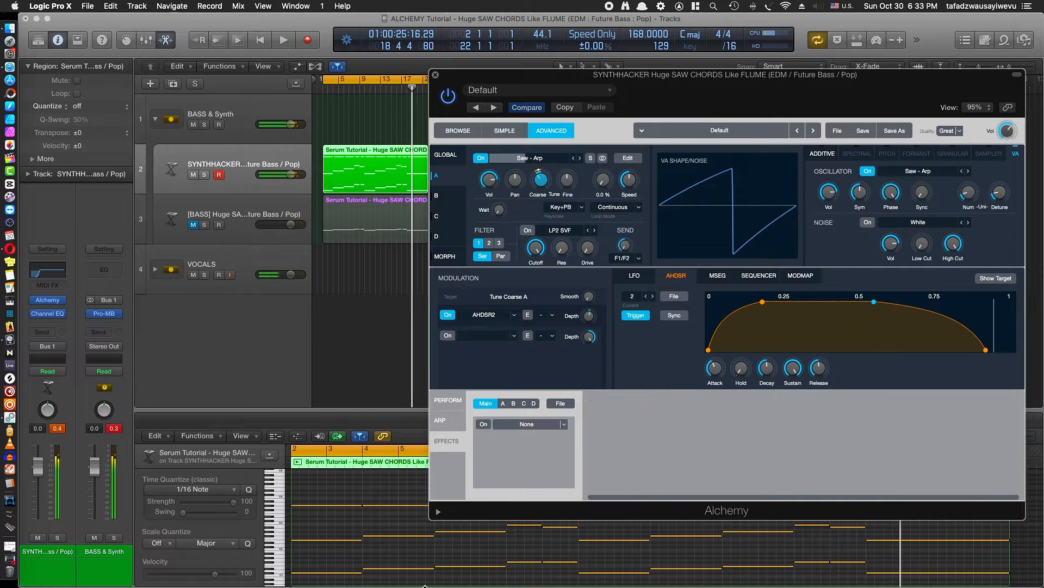
- Change LFO 1's shape to the basic Triangle and raise its synced rate above 1/4
left_click(454, 156)
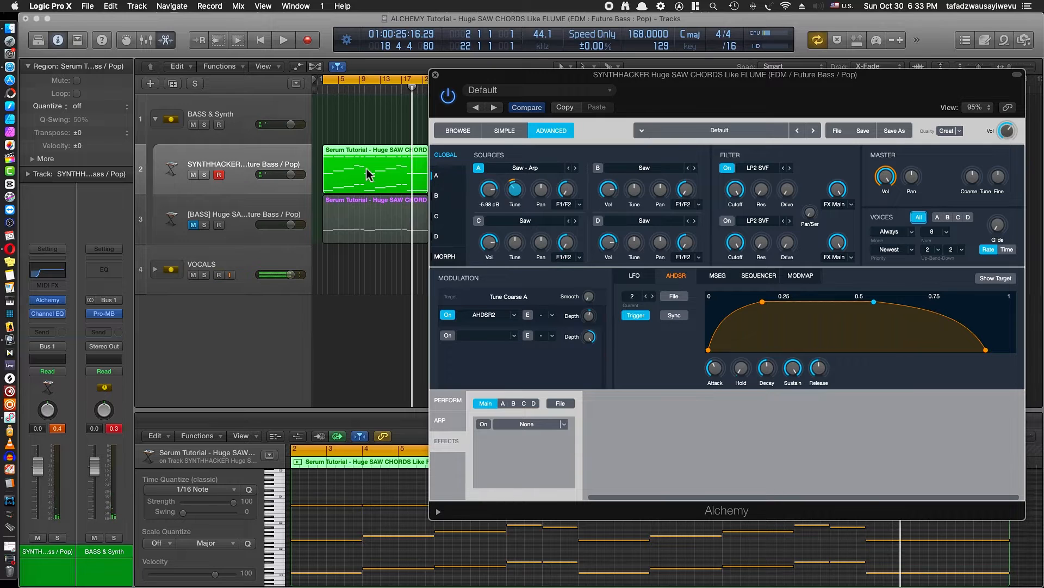
left_click(438, 175)
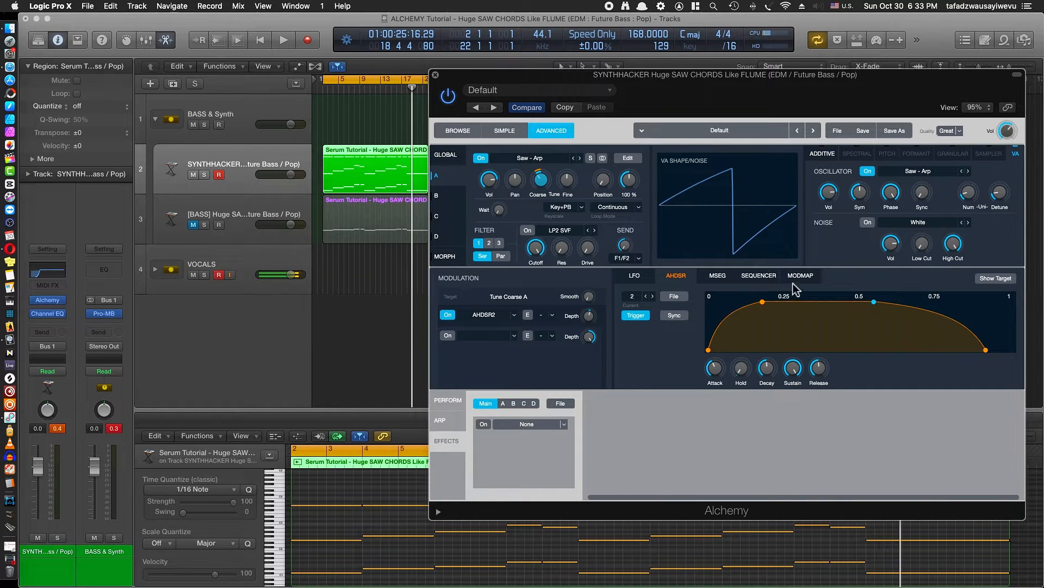
left_click(635, 276)
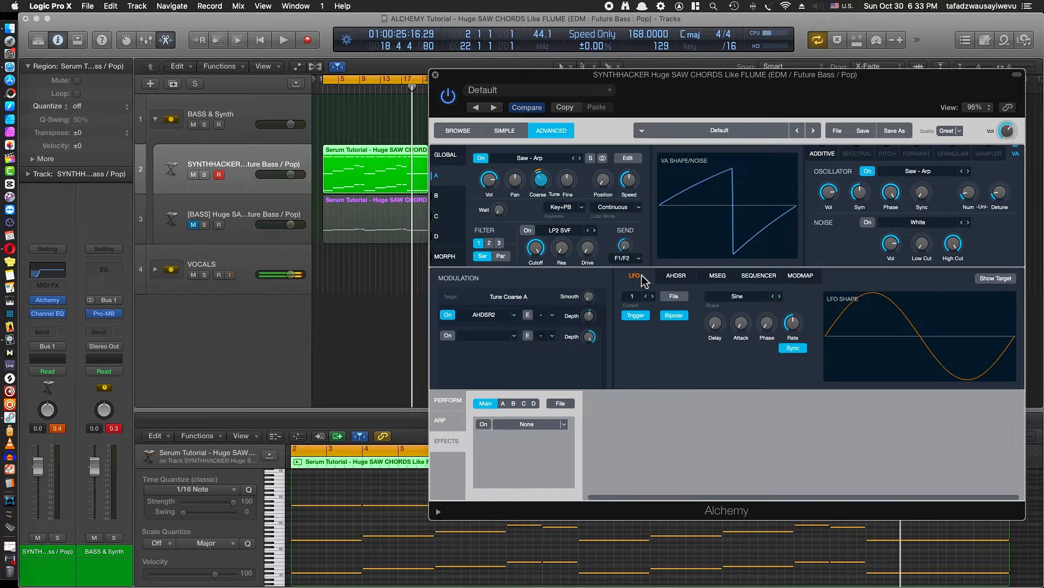
left_click(735, 301)
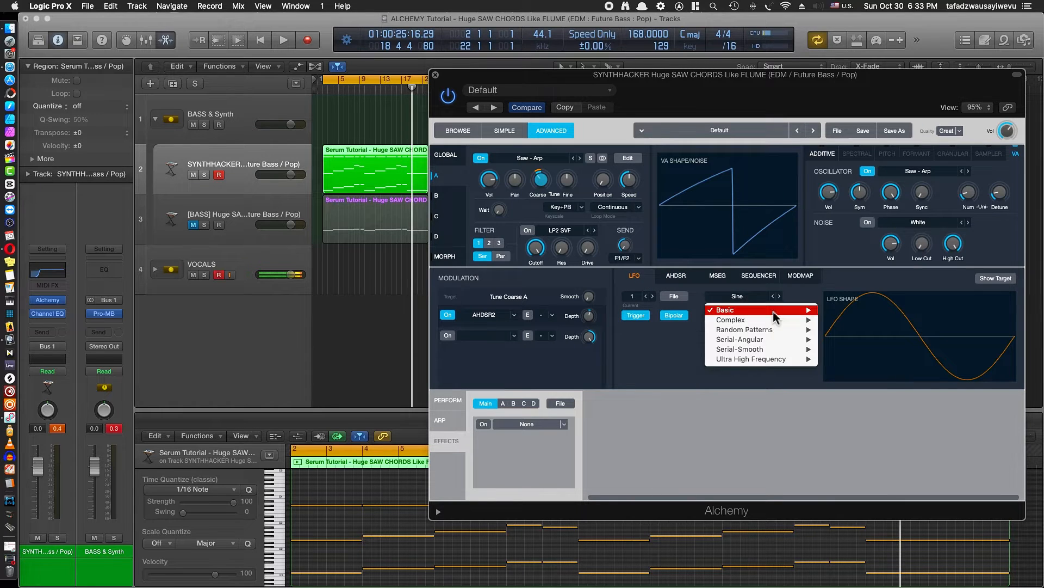
mouse_move(775, 315)
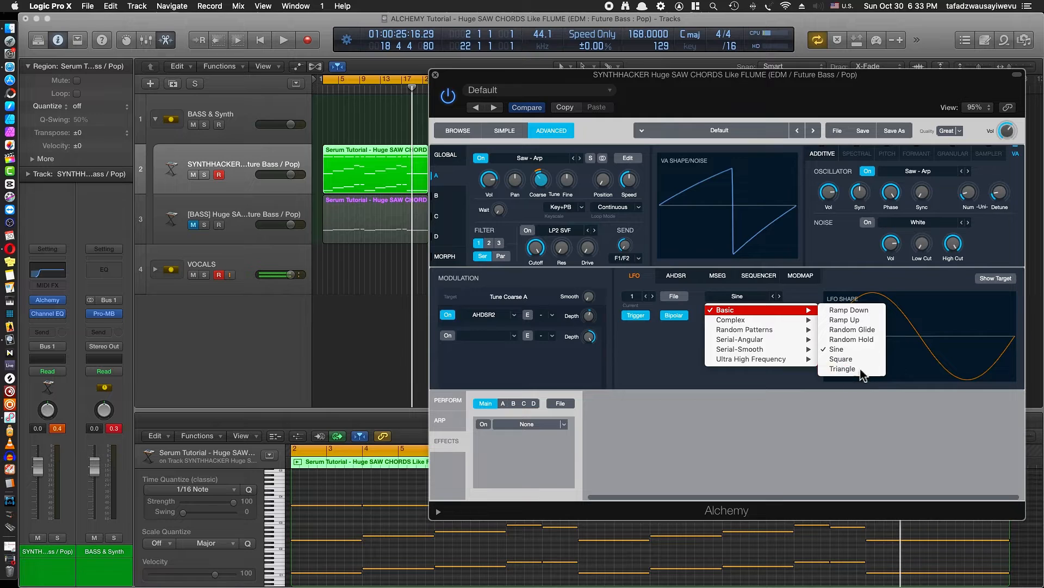
left_click(842, 369)
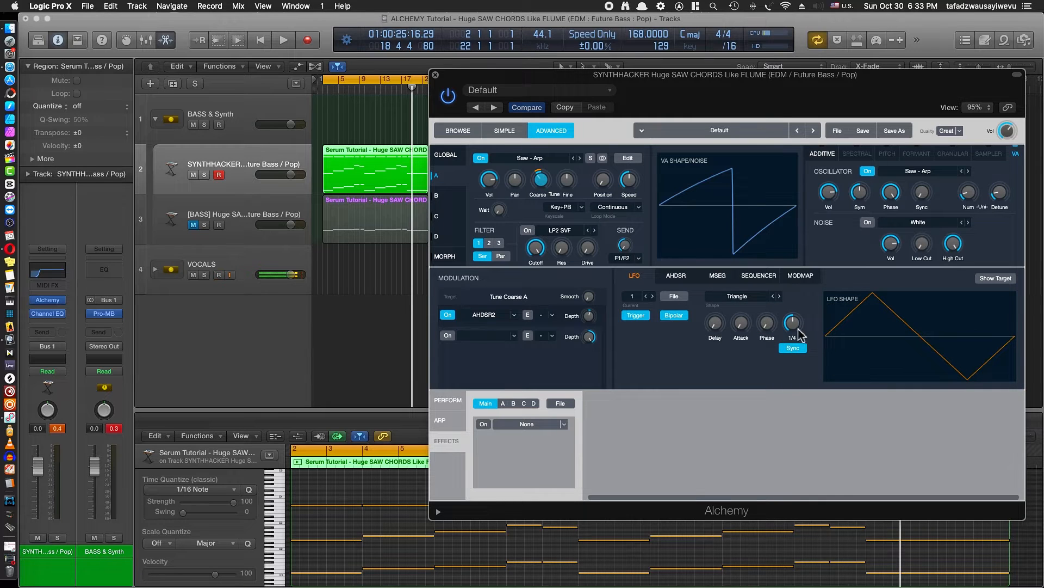
left_click_drag(800, 325, 803, 321)
- Add LFO 1 as modulation of source A's fine tune and set its depth to 14.9 %
right_click(568, 181)
mouse_move(659, 189)
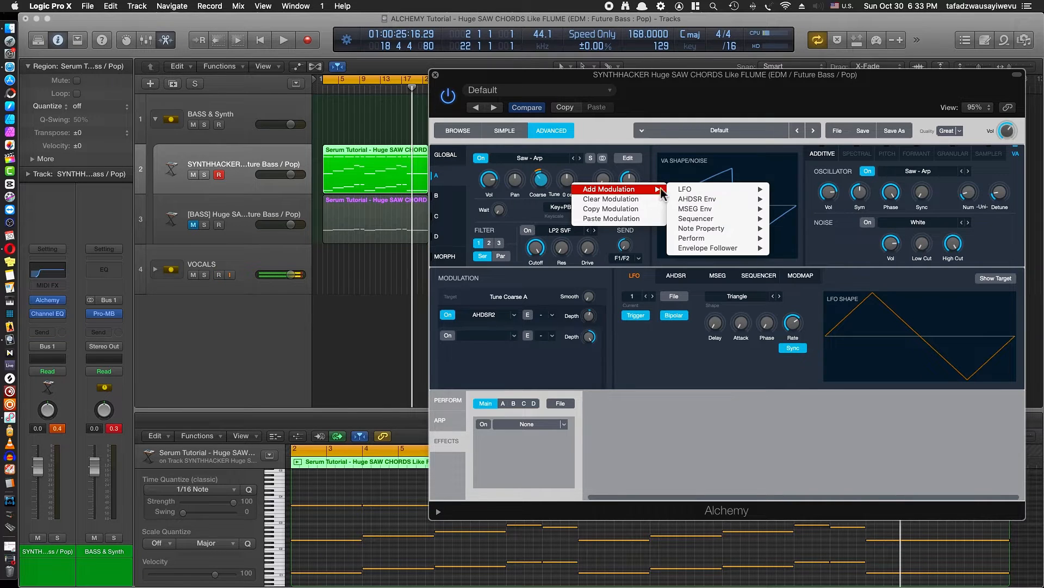
mouse_move(715, 193)
left_click(786, 191)
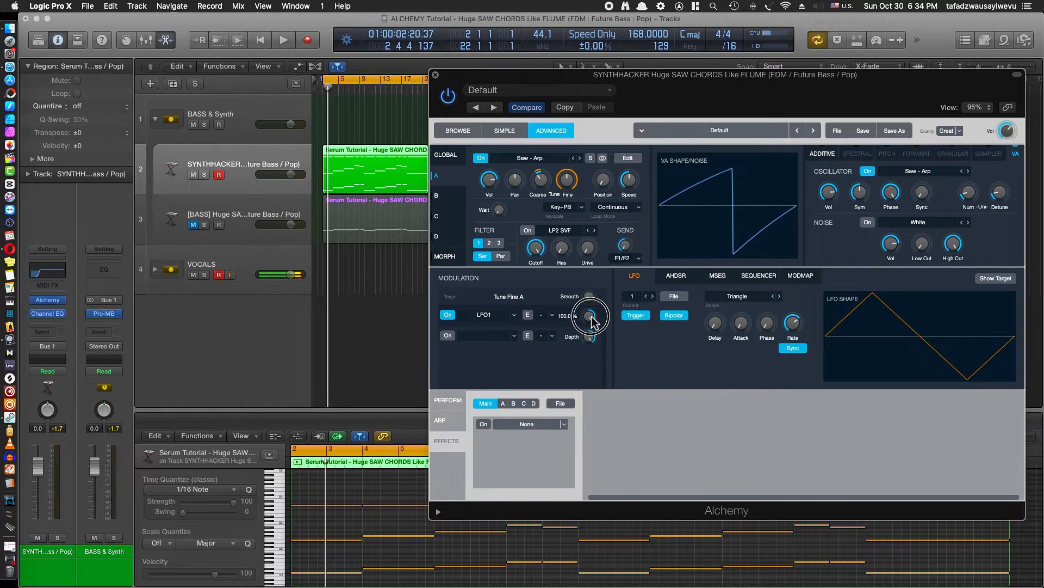
left_click_drag(592, 321, 592, 364)
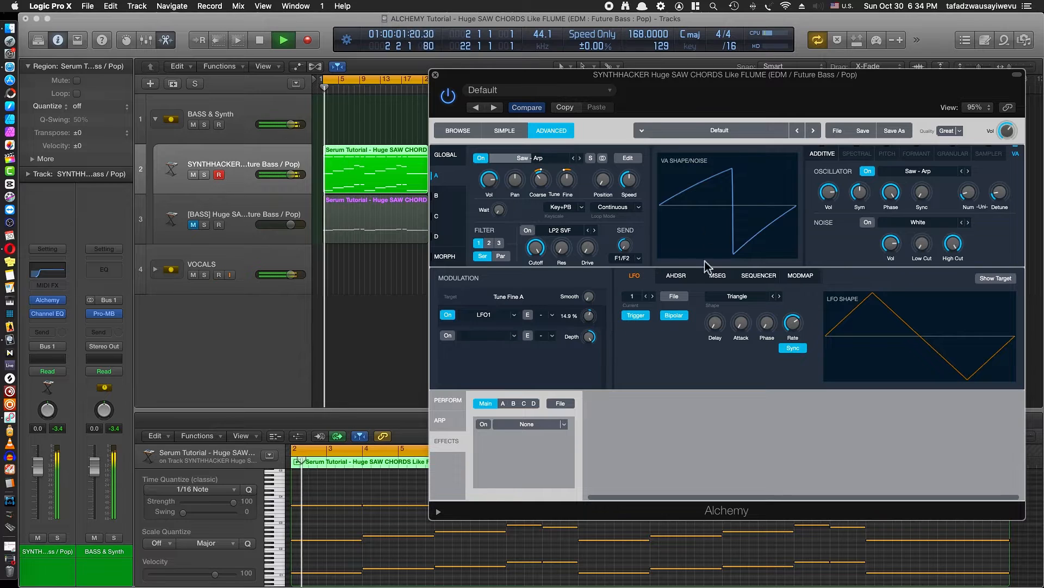
- Examine the shapes of the AHDSR 1 and AHDSR 2 envelopes and listen to the chords with the current AHDSR 2 settings
left_click(677, 277)
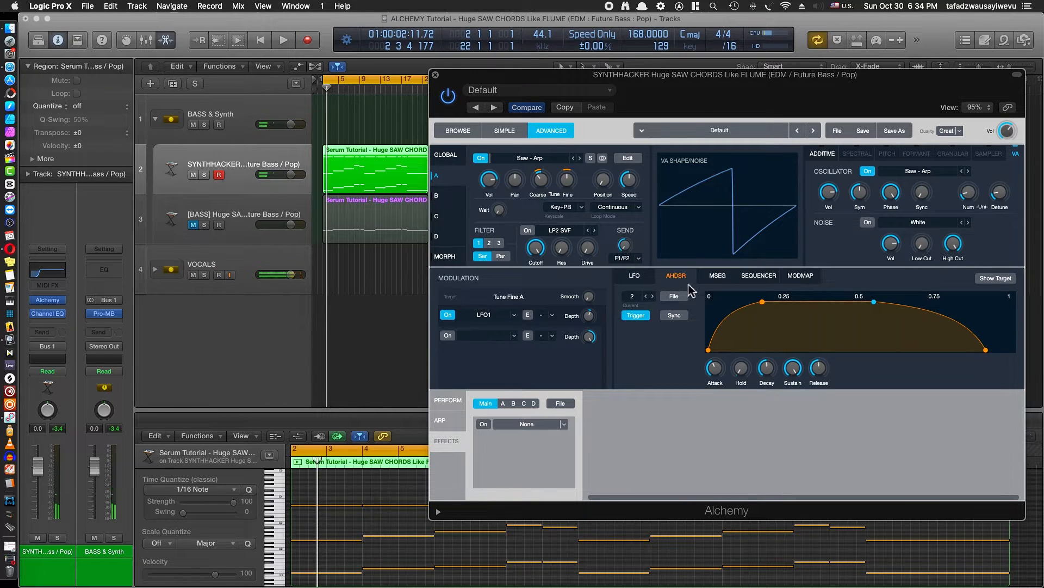
left_click(649, 297)
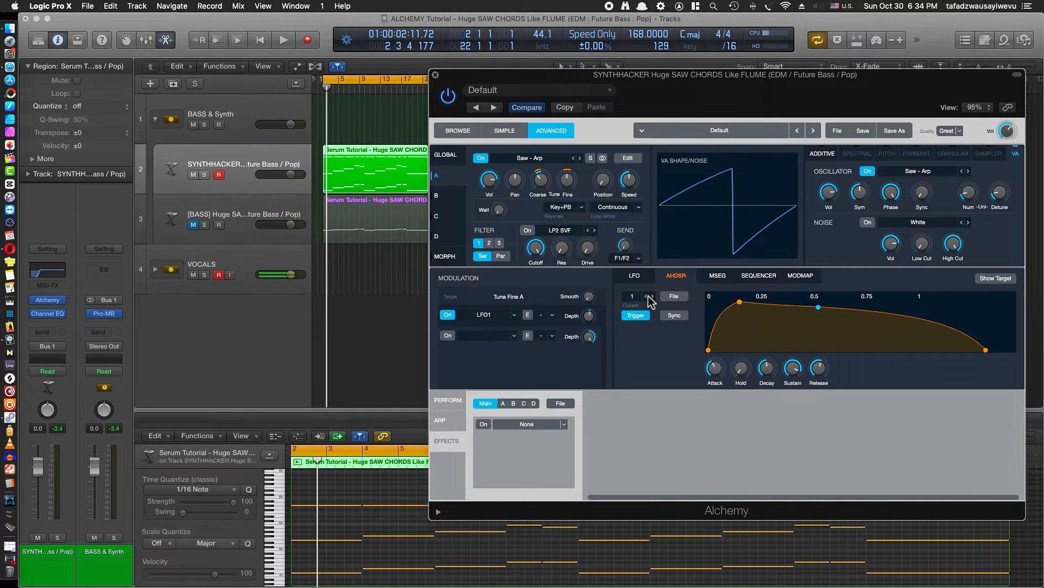
key("space")
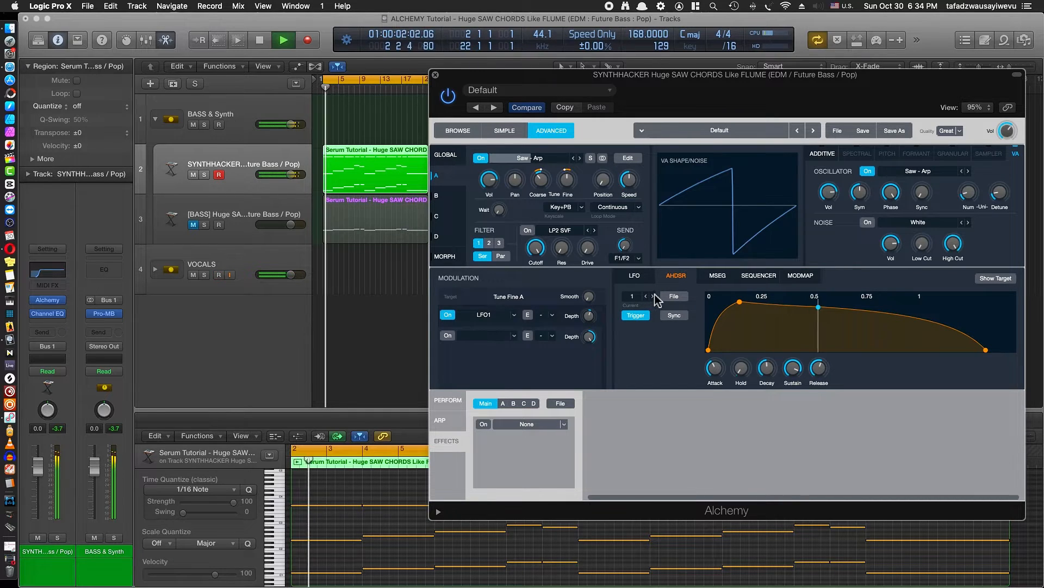
left_click(653, 297)
key("space")
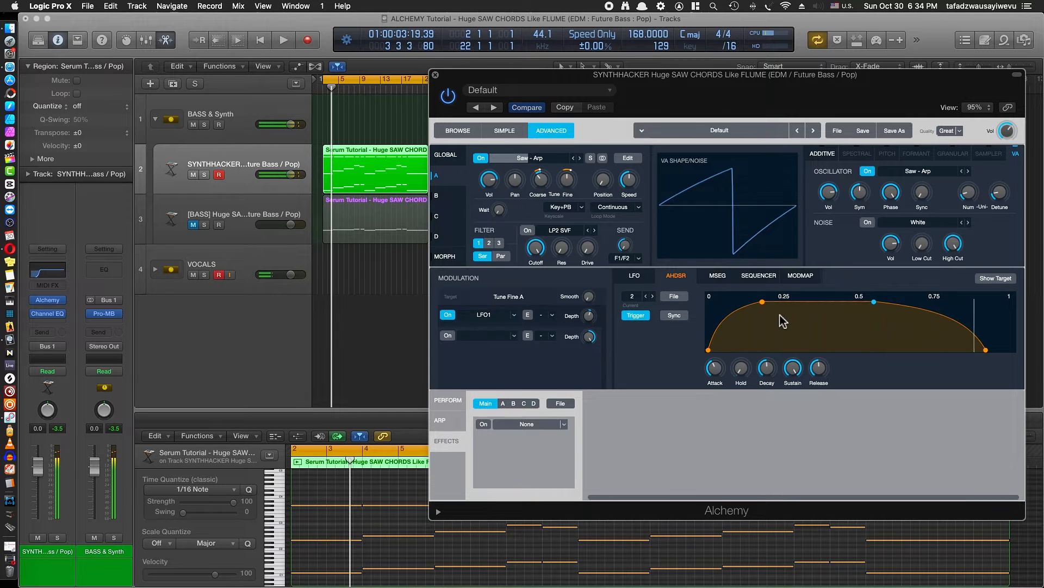
key("space")
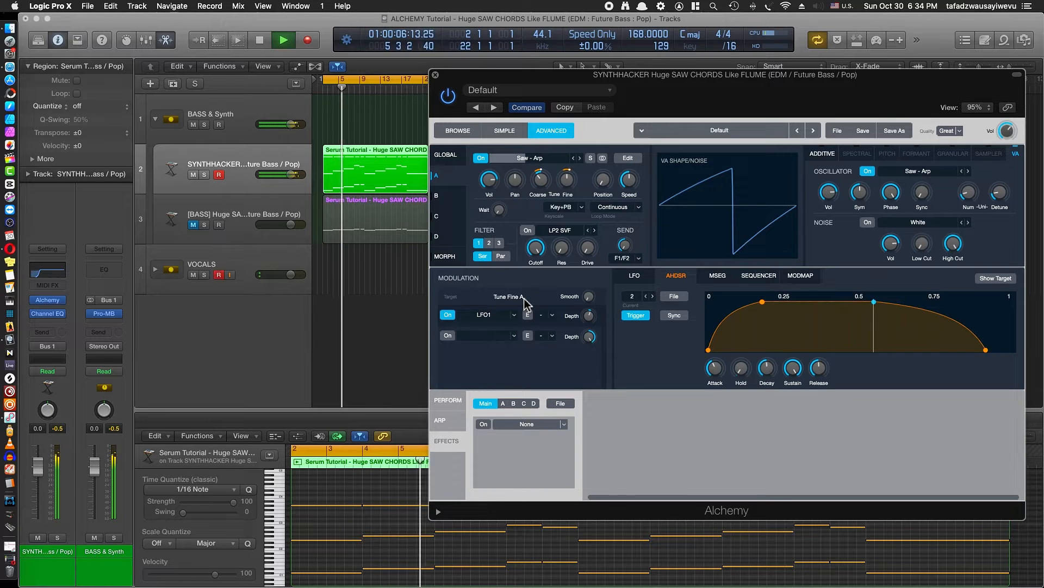
key("space")
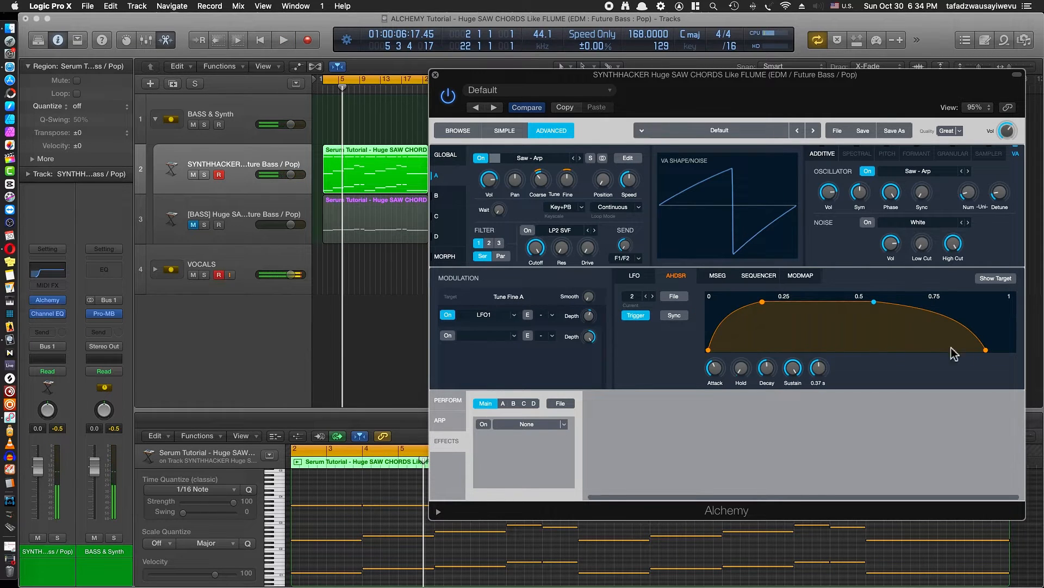
key("space")
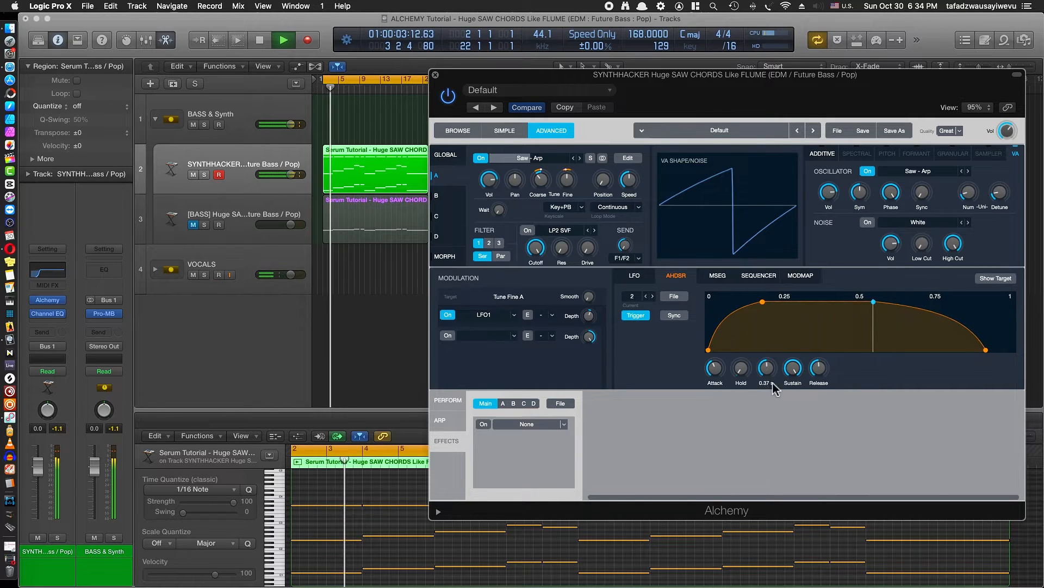
left_click_drag(792, 383, 804, 310)
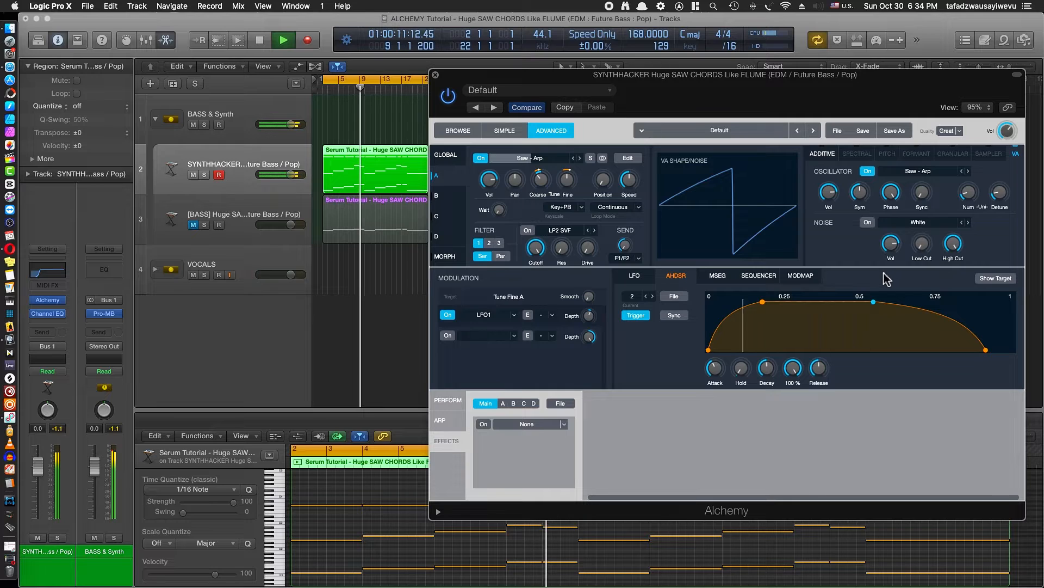
key("space")
left_click_drag(933, 321, 951, 263)
key("space")
key("space")
key("space")
key("space")
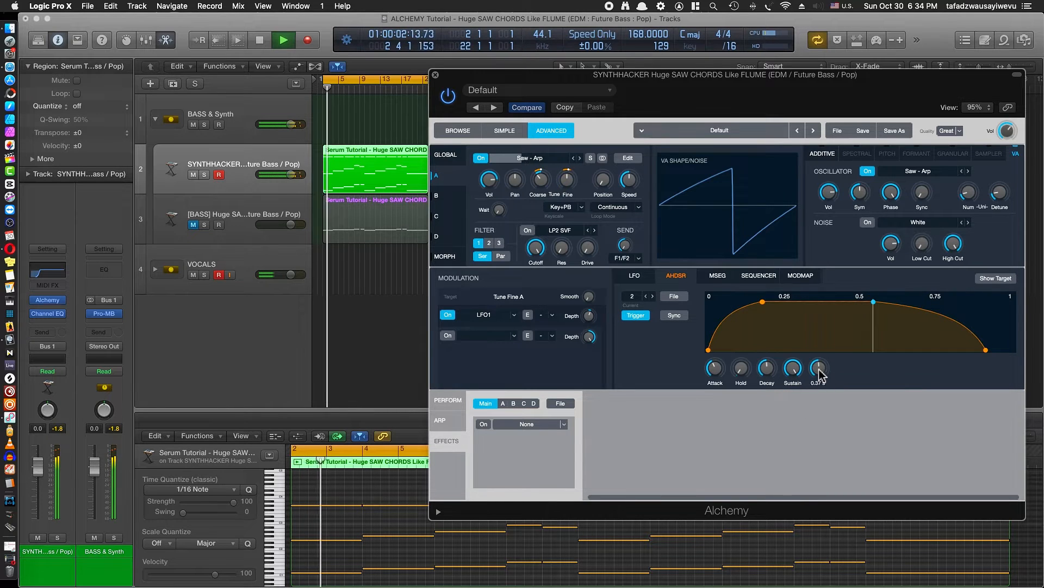
- Lengthen AHDSR 2's release to 1.1 s and listen to the chords
left_click_drag(819, 375, 825, 351)
key("space")
key("space")
key("space")
key("space")
key("space")
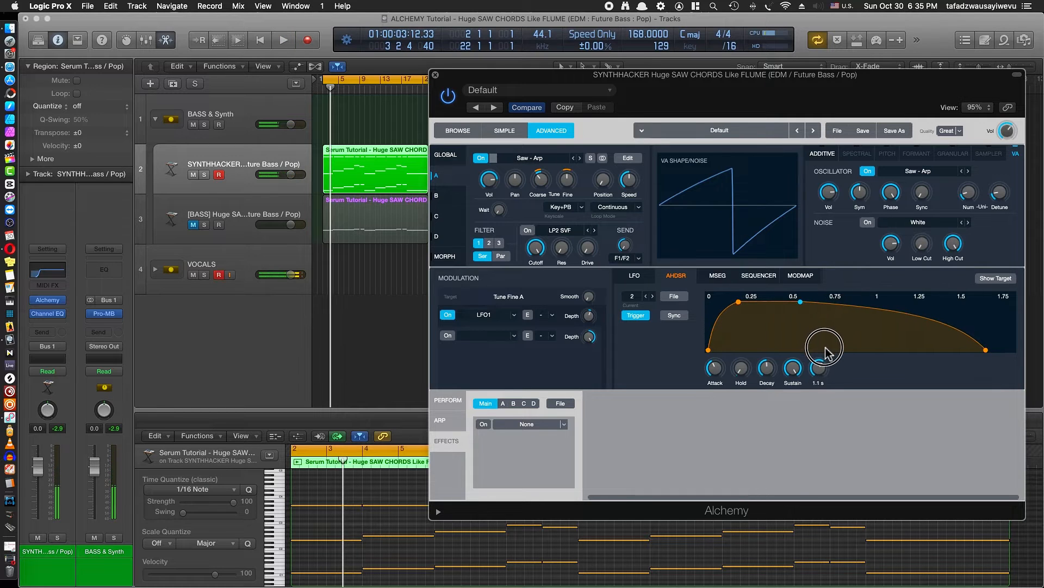
key("space")
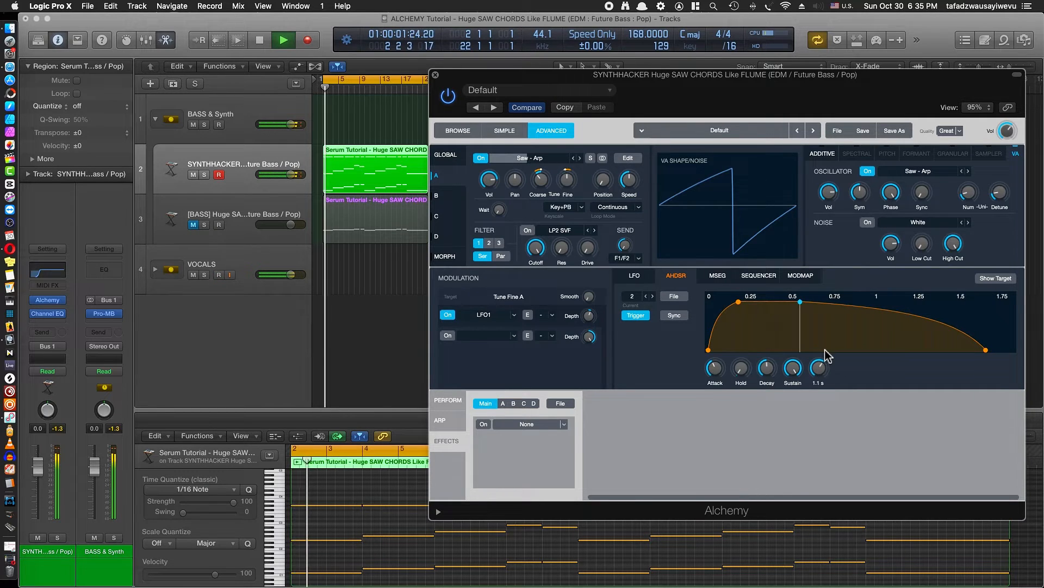
key("space")
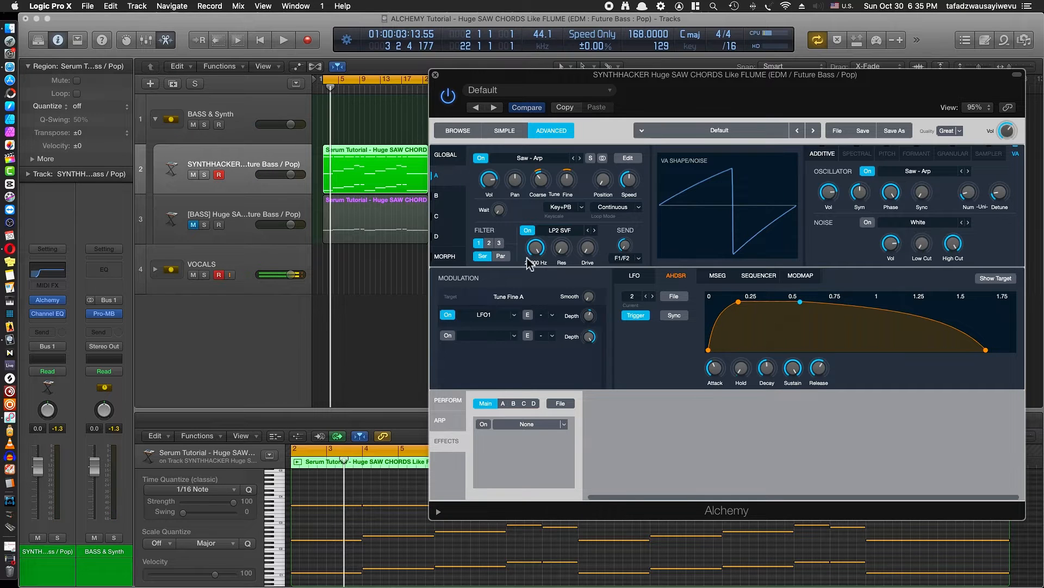
- Set up source A's filter 1 as LP2 XP with a cutoff of 3837 Hz while the chords play
left_click(559, 230)
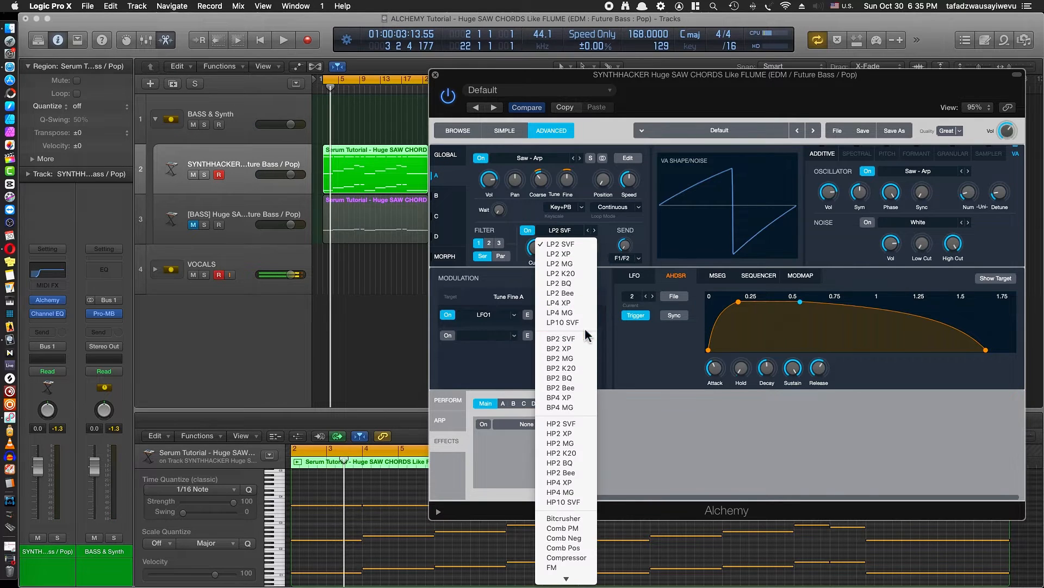
left_click(573, 257)
key("space")
mouse_move(535, 248)
left_mouse_down()
mouse_move(535, 278)
mouse_move(566, 250)
mouse_move(544, 250)
left_mouse_up()
left_click(538, 249)
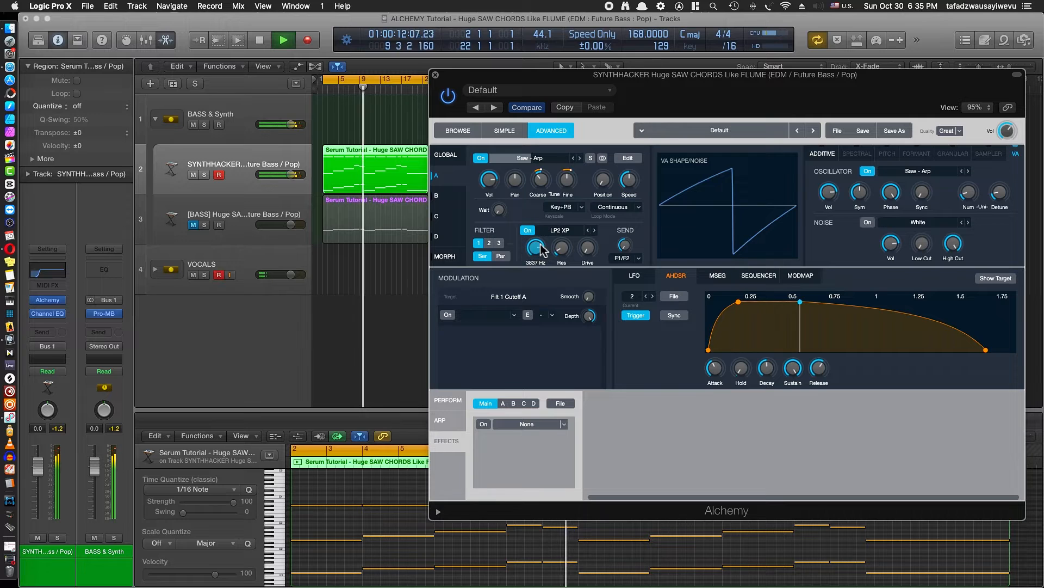
mouse_move(558, 256)
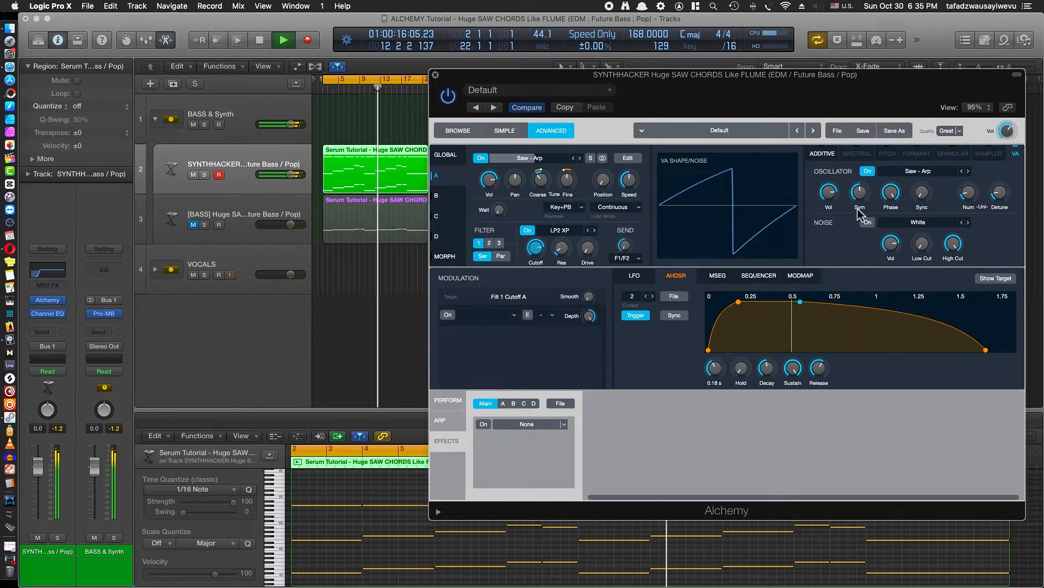
key("space")
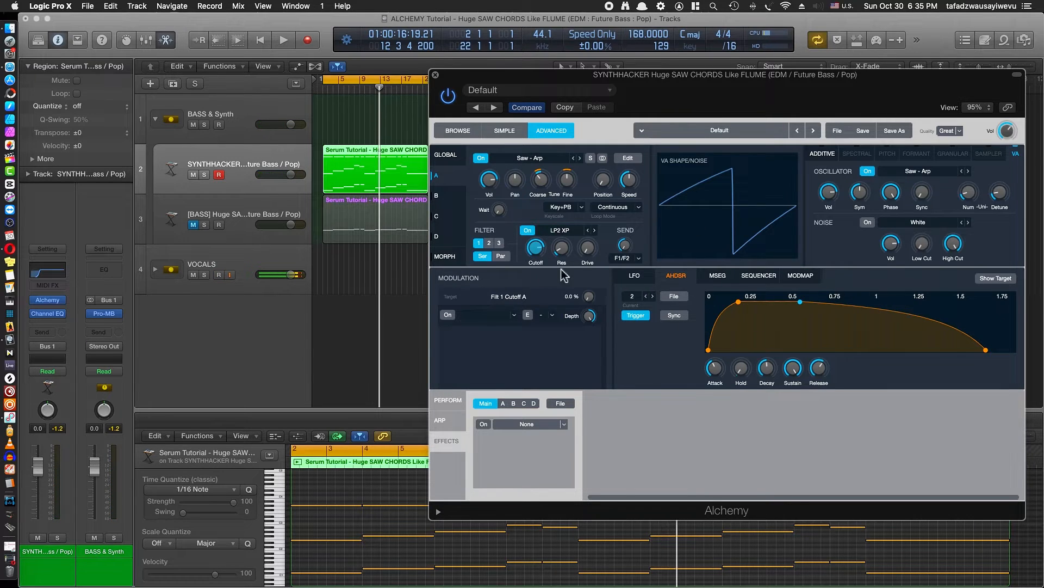
- Add AHDSR2 as modulation of source A's filter 1 cutoff and play back the chords
right_click(538, 253)
mouse_move(624, 261)
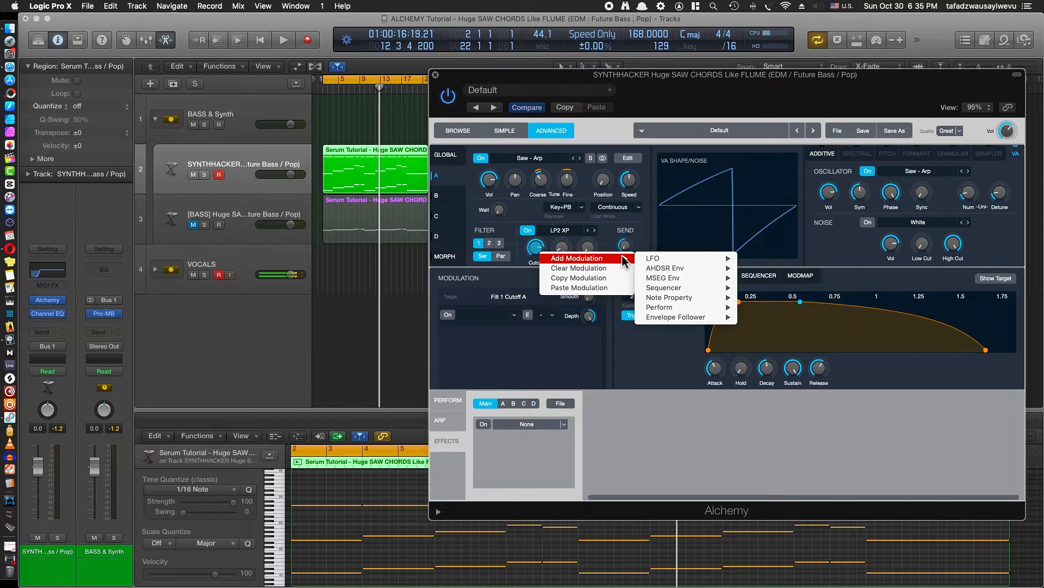
mouse_move(718, 268)
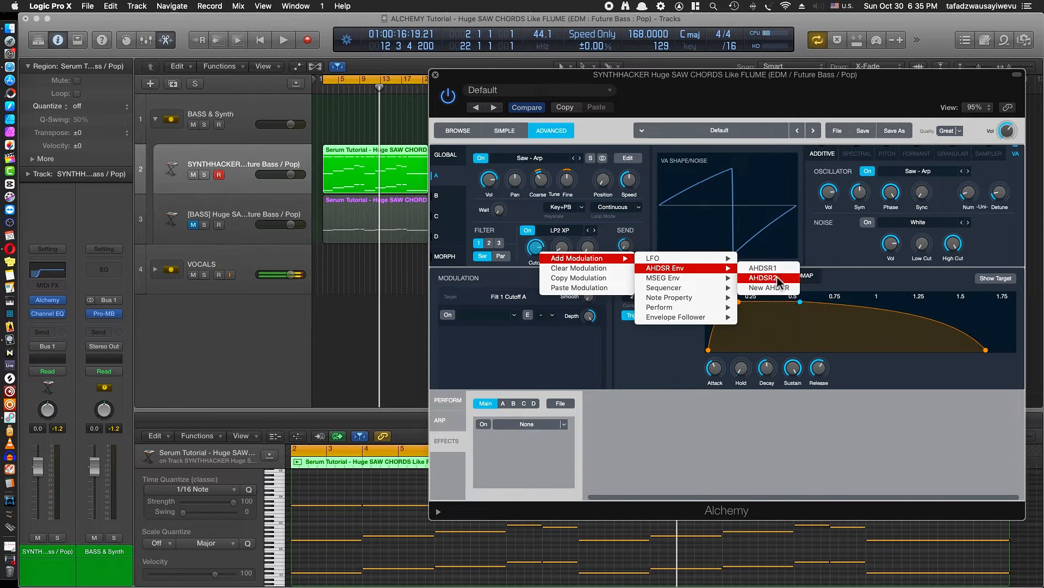
left_click(782, 287)
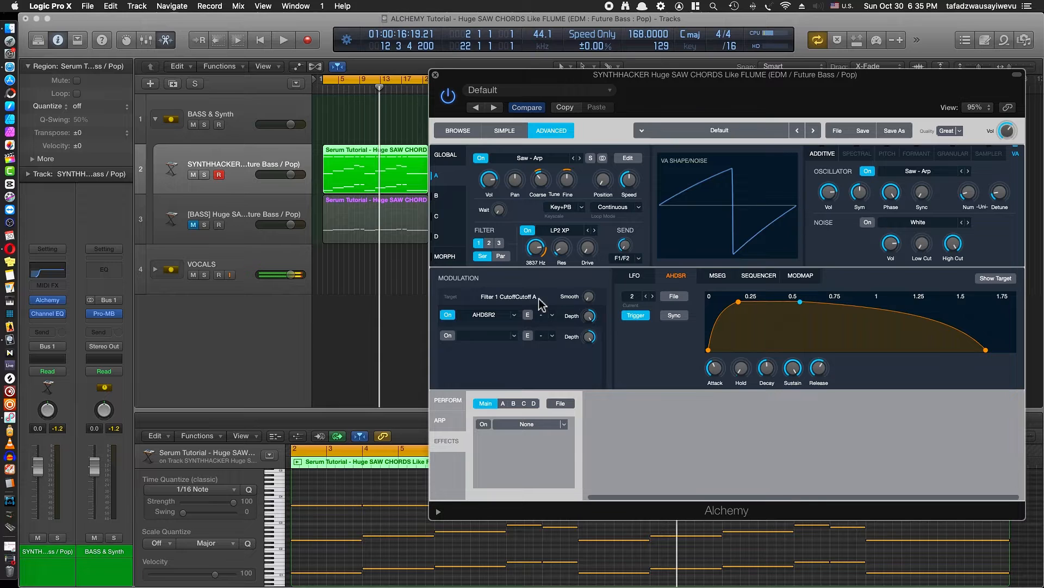
key("shift+space")
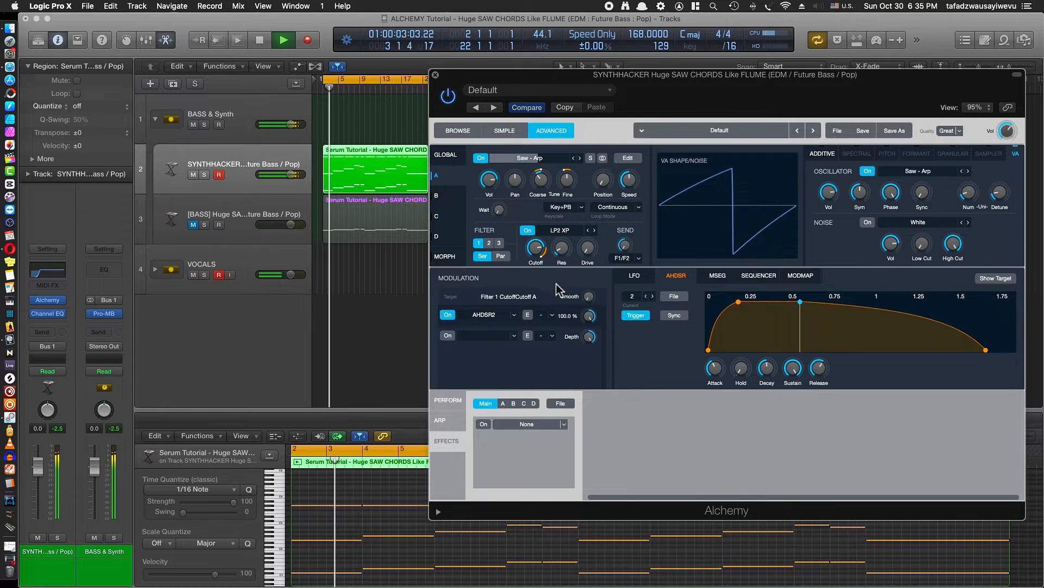
mouse_move(535, 252)
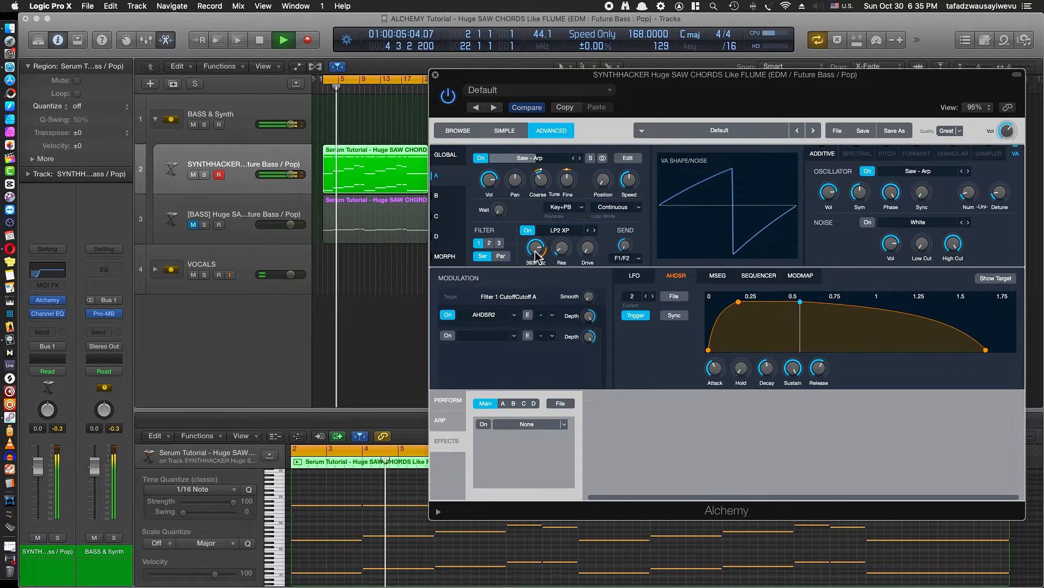
key("space")
- Sweep source A's filter 1 cutoff during playback and settle it at 1486 Hz
left_click_drag(536, 251, 542, 297)
key("shift+space")
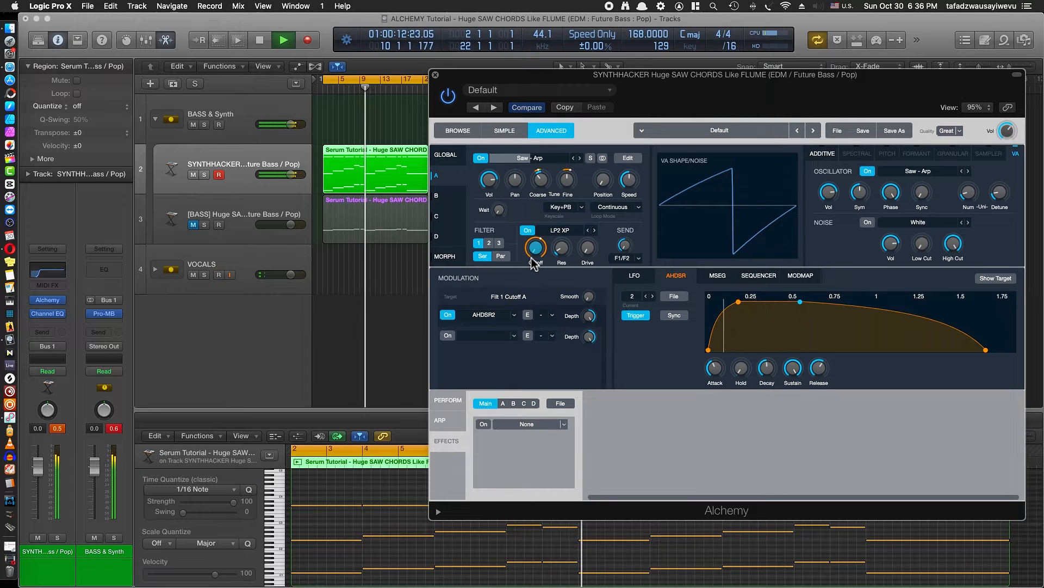
left_click_drag(533, 263, 547, 190)
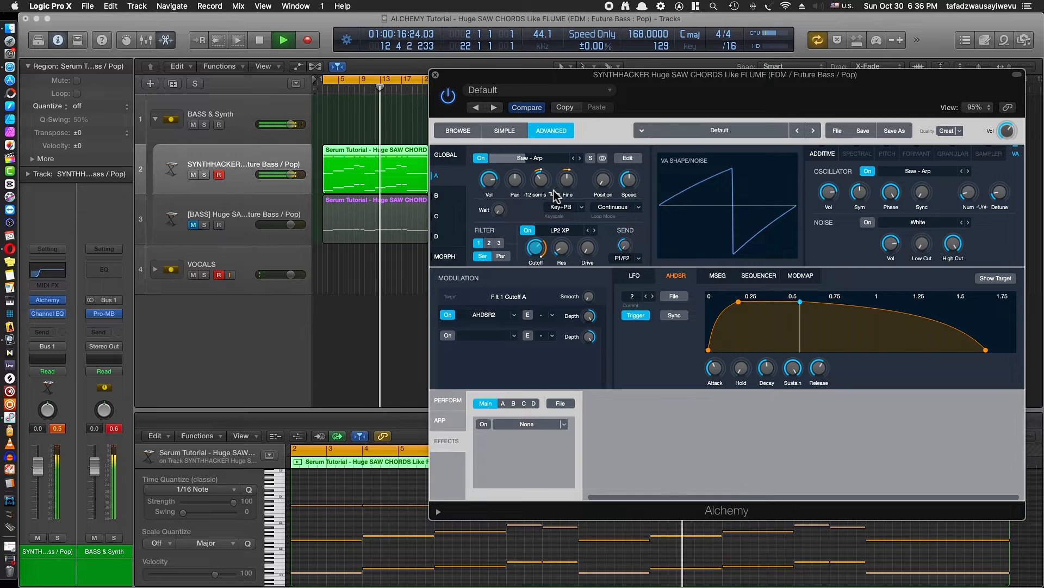
key("space")
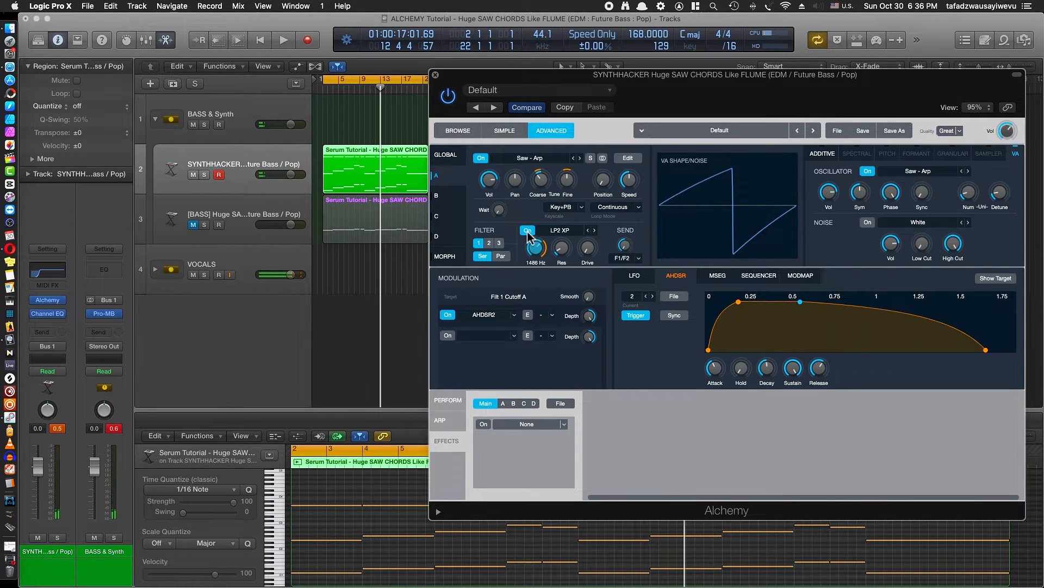
- Try the LP4 XP filter type on source A, return to LP2 XP and nudge the cutoff up slightly while the chords play
left_click(564, 231)
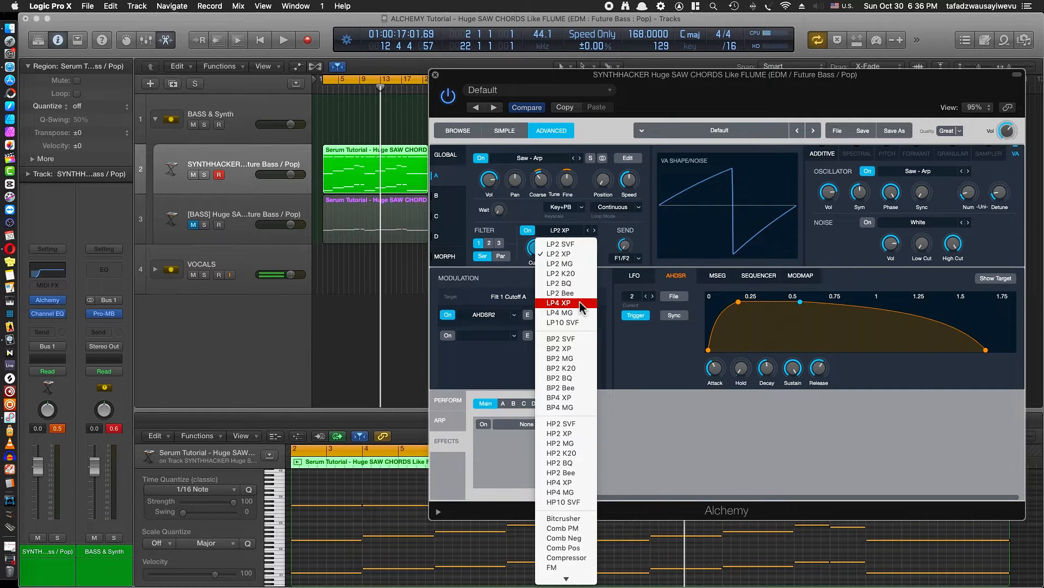
left_click(580, 303)
key("space")
left_click(560, 229)
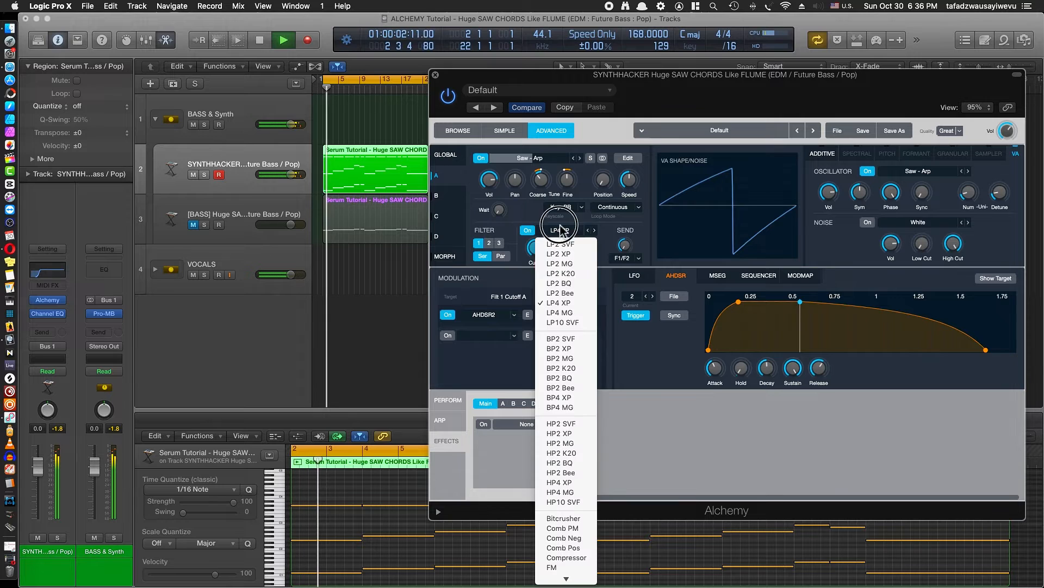
left_click(559, 253)
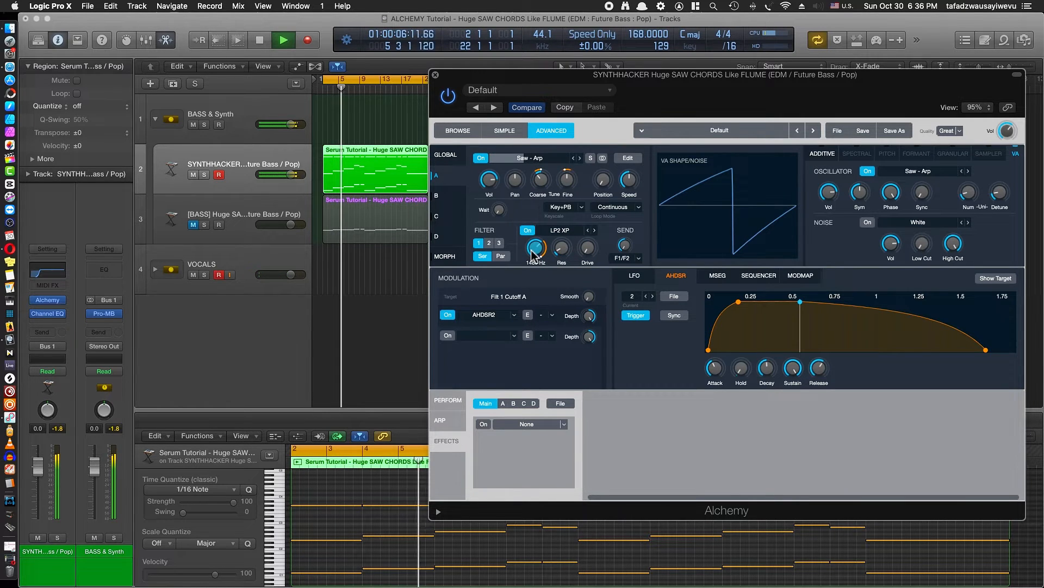
mouse_move(532, 254)
left_mouse_down()
mouse_move(531, 373)
mouse_move(535, 246)
left_mouse_up()
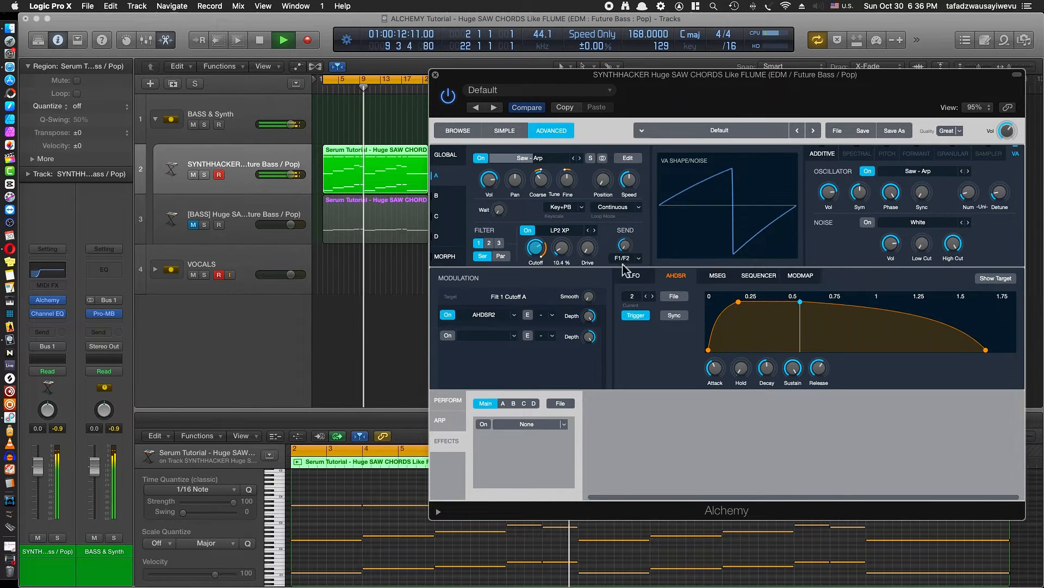
key("space")
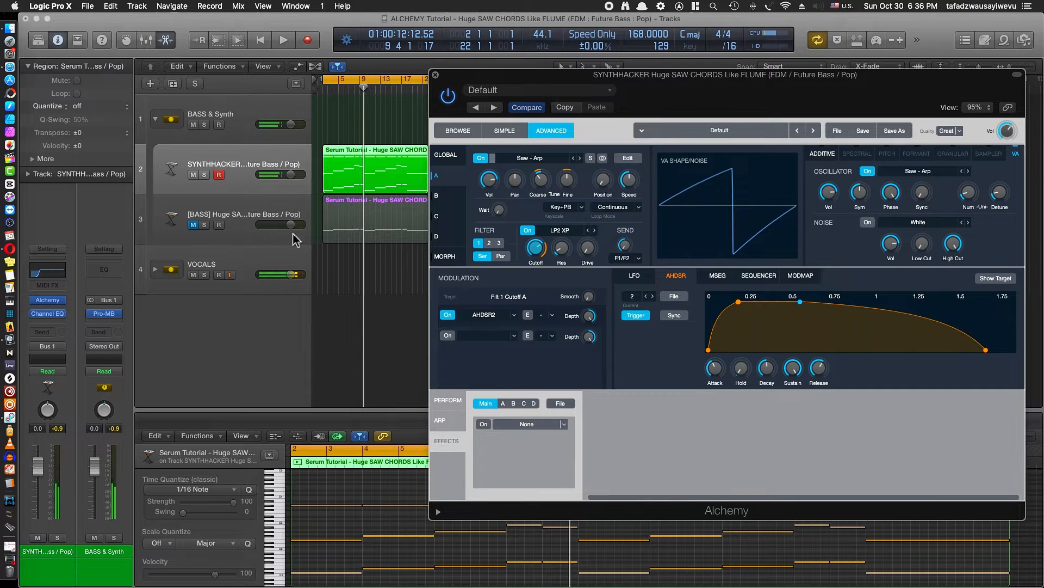
left_click(253, 216)
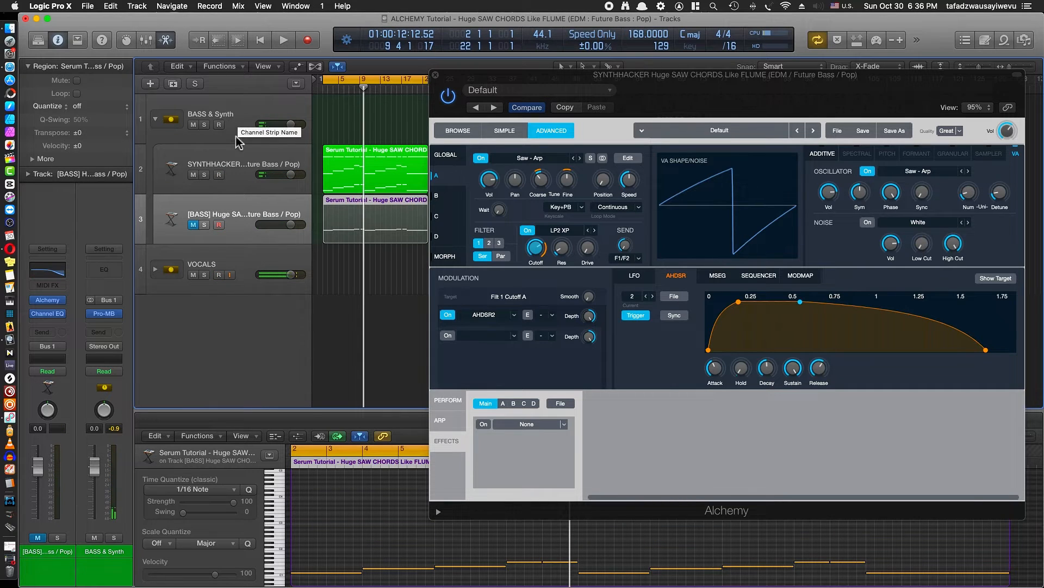
left_click(244, 112)
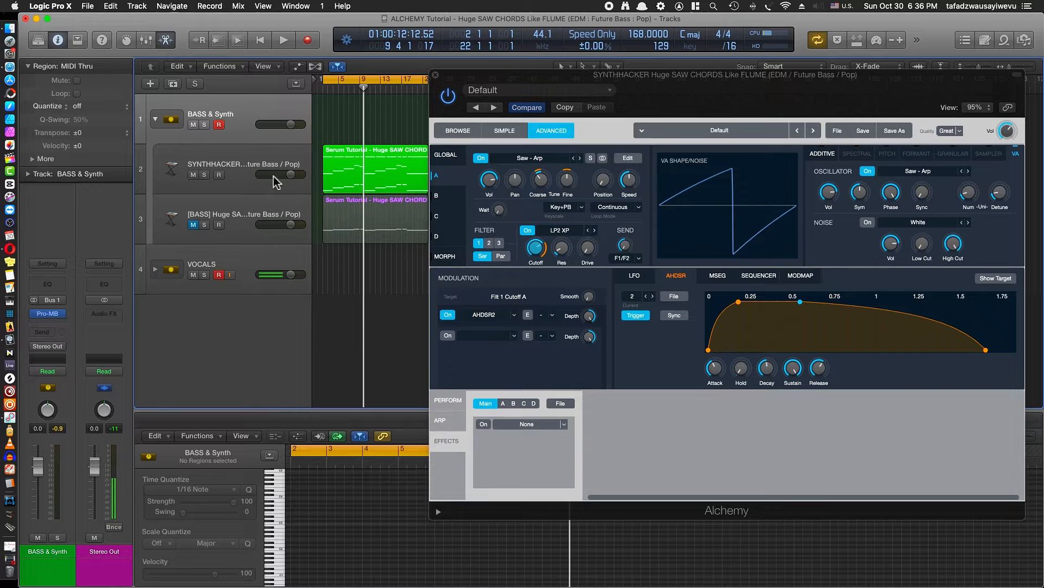
left_click(250, 162)
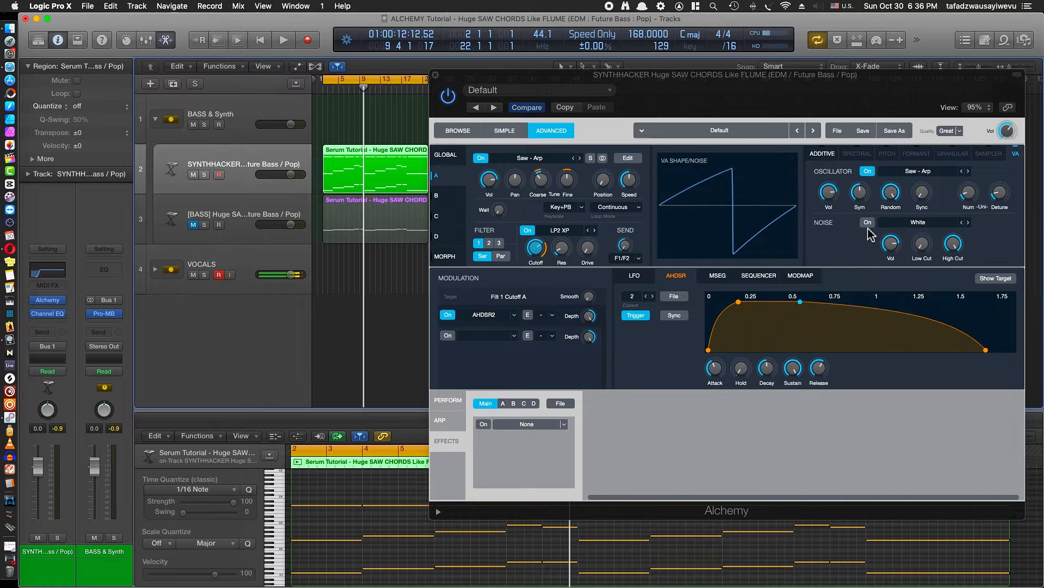
- Add AHDSR2 as modulation of source A's oscillator unison detune and play the chords
left_click(1001, 195)
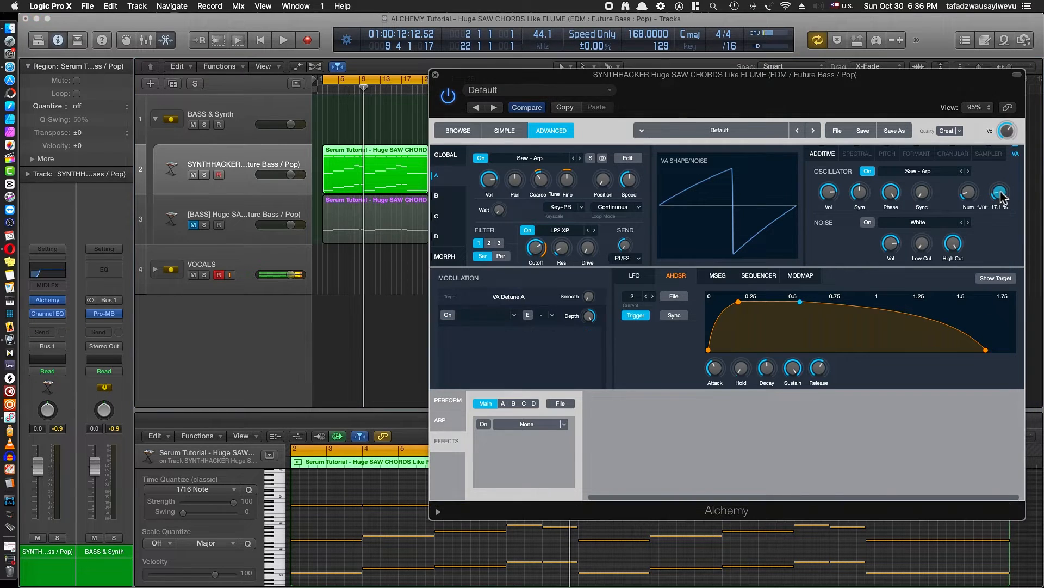
right_click(1002, 195)
mouse_move(983, 200)
mouse_move(862, 210)
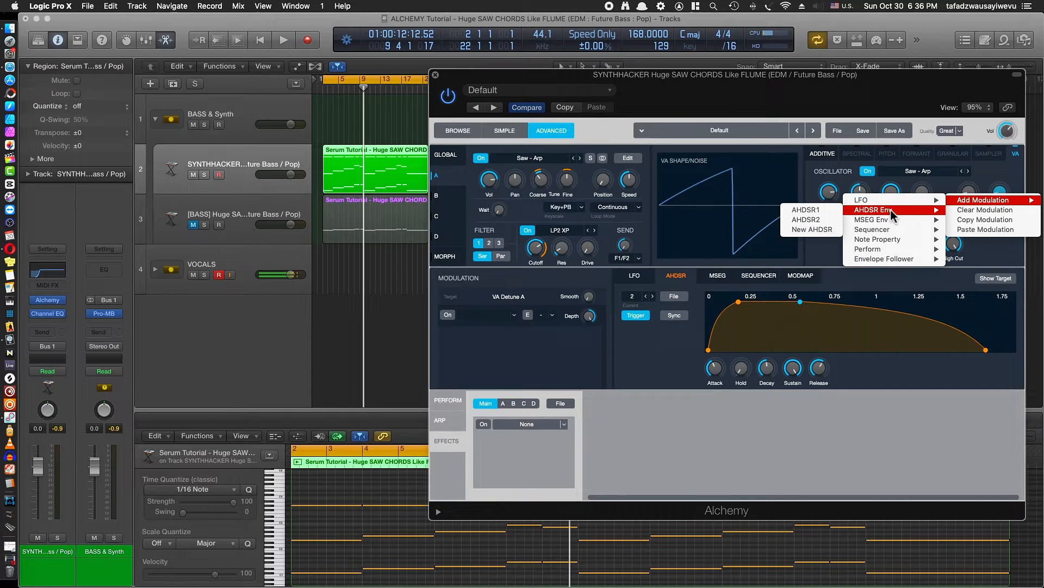
left_click(797, 221)
key("space")
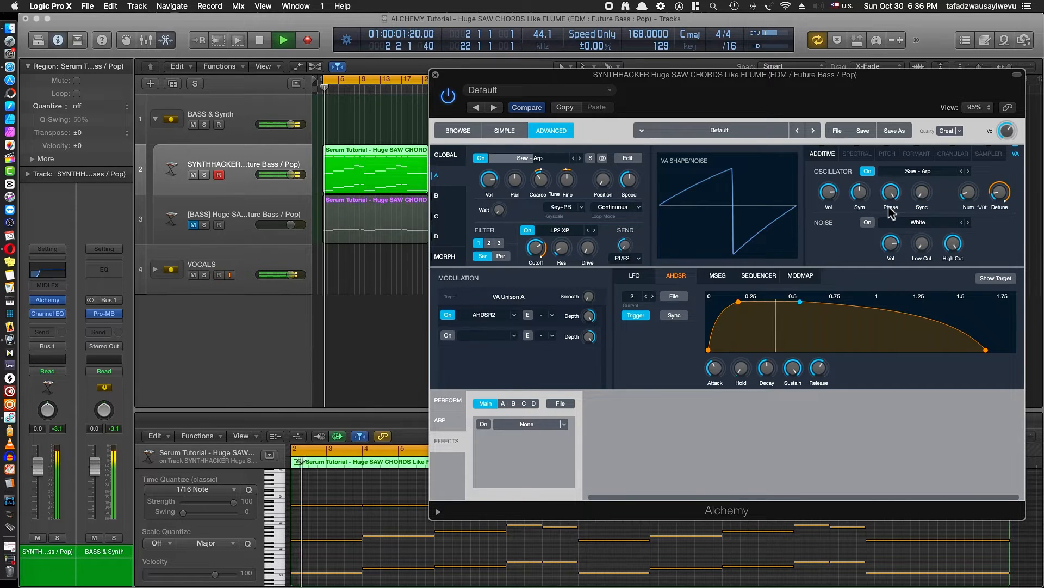
- Readjust AHDSR2's modulation depth on source A's unison detune and audition the chords
key("space")
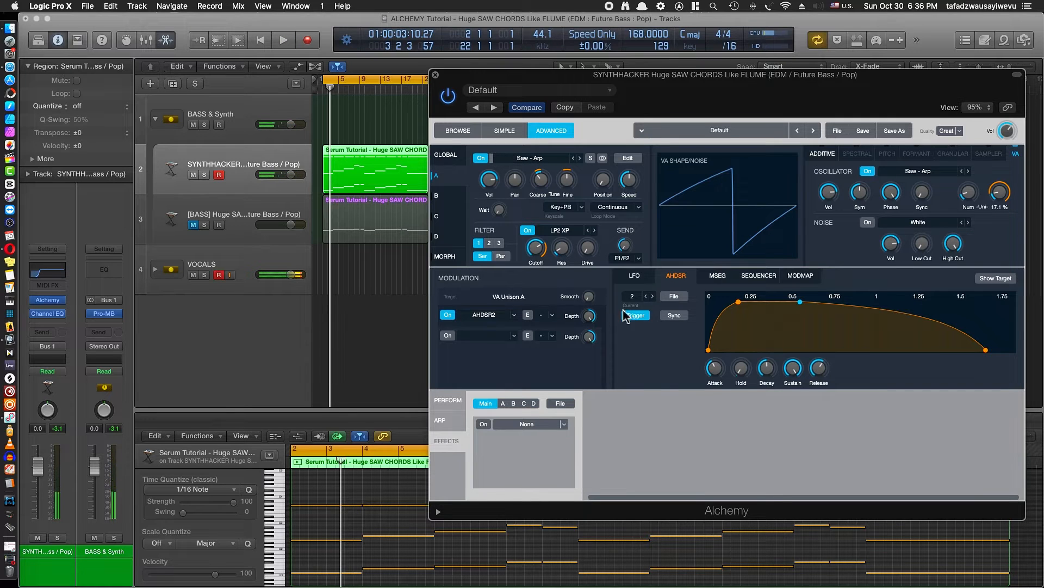
left_click_drag(595, 325, 585, 354)
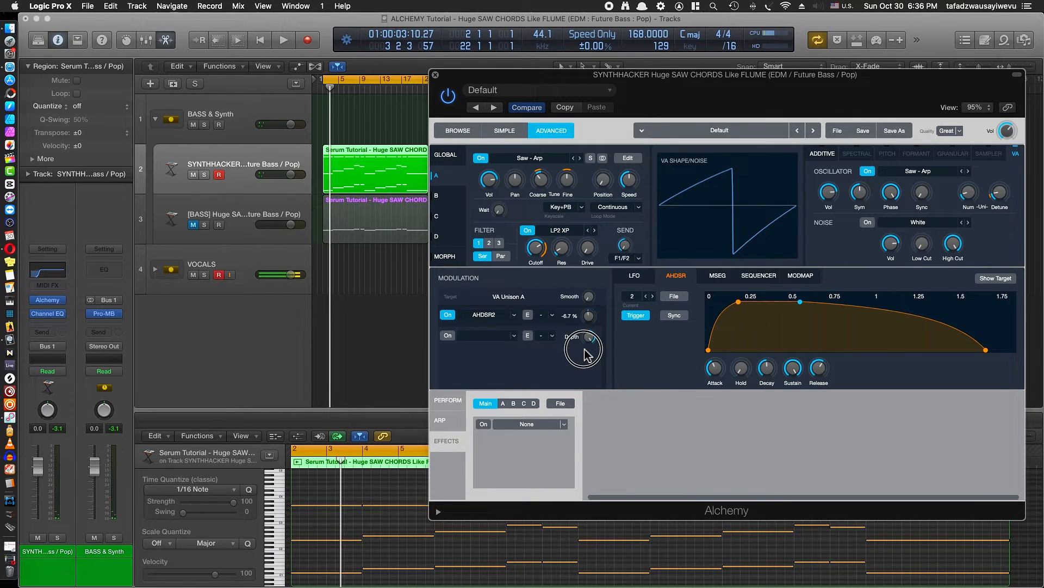
left_click(1001, 193)
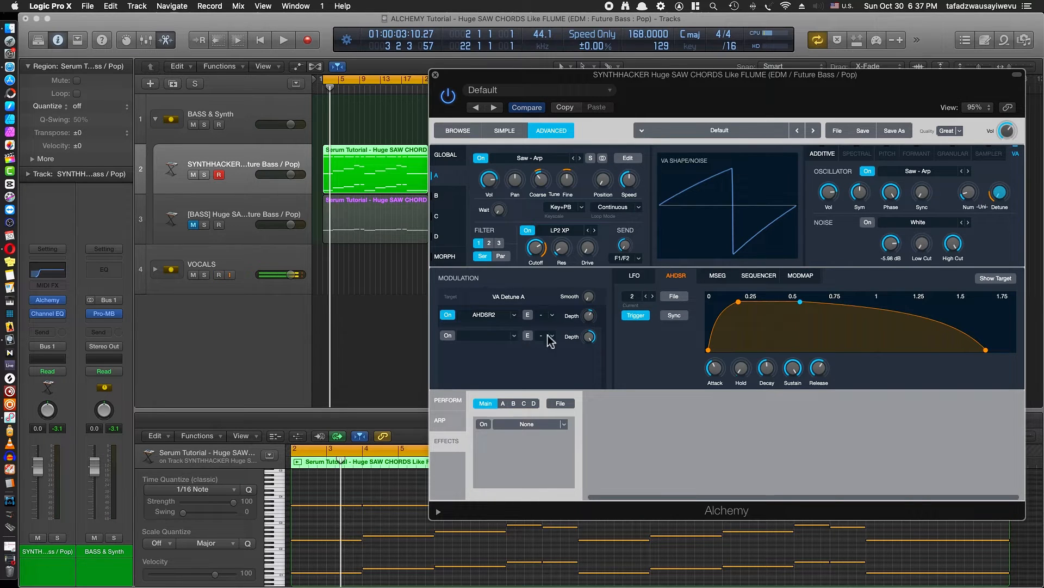
left_click_drag(591, 322, 596, 309)
key("space")
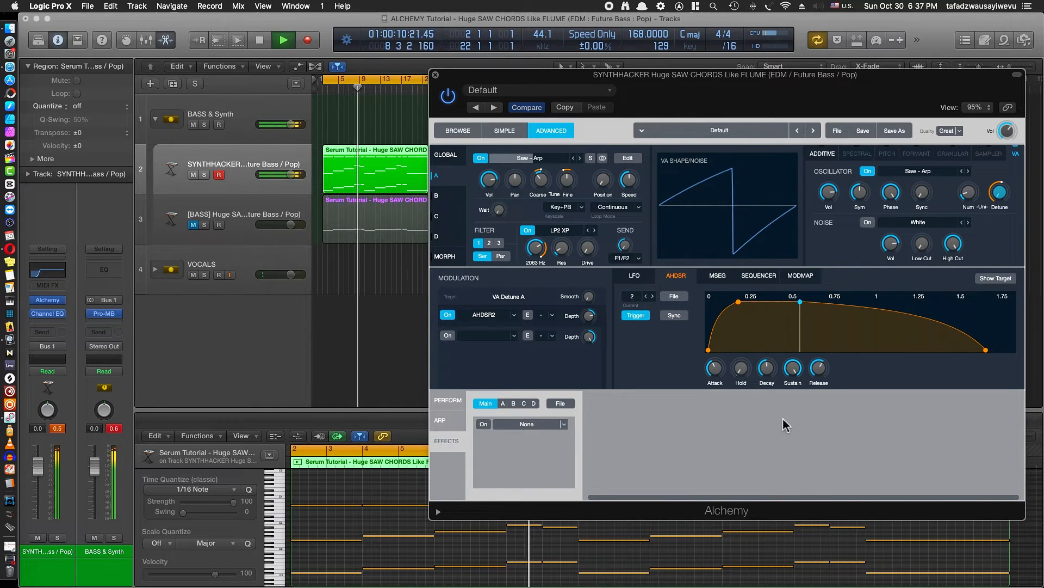
- Lengthen AHDSR2's attack slightly during playback, fine-tune its depth on source A's unison detune and replay the chords
left_click(539, 180)
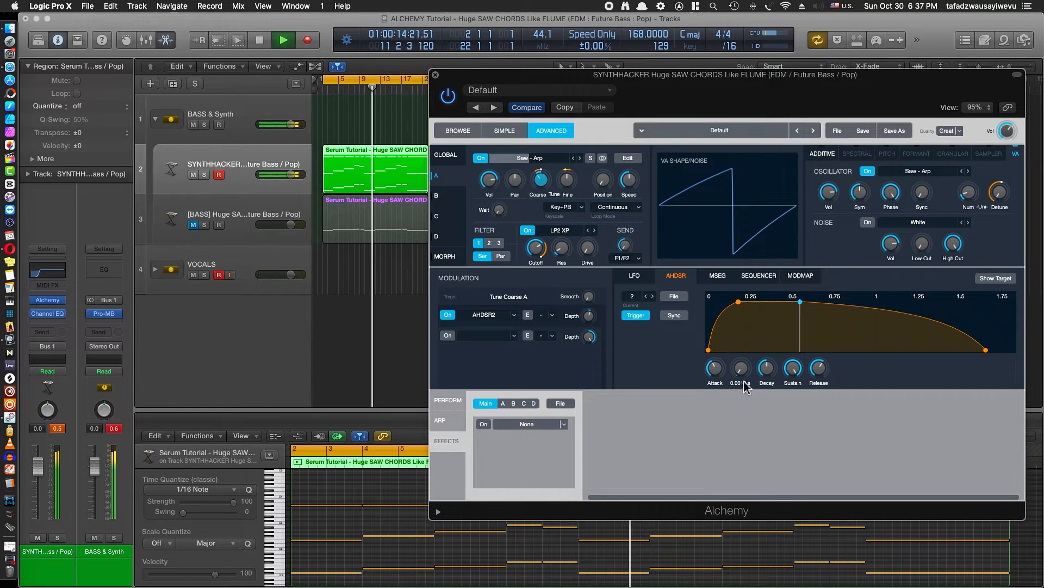
mouse_move(715, 369)
left_mouse_down()
mouse_move(724, 361)
mouse_move(716, 375)
left_mouse_up()
key("space")
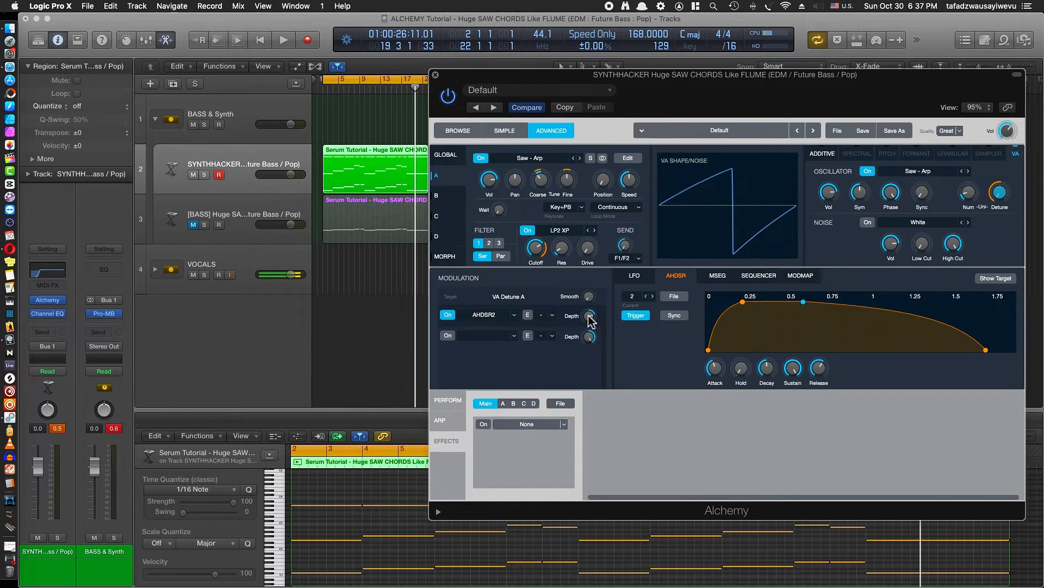
left_click_drag(589, 321, 589, 321)
key("space")
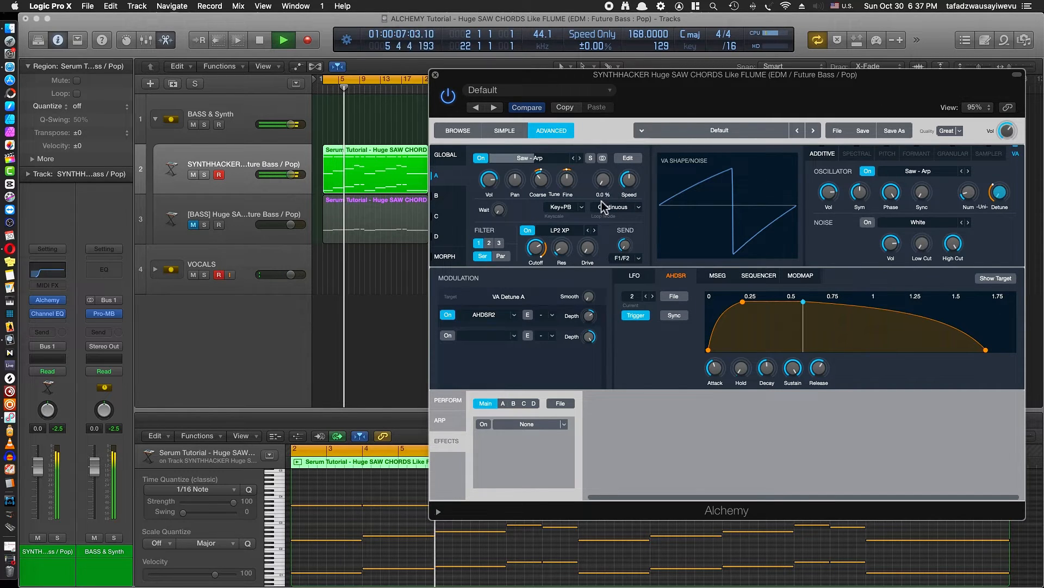
key("space")
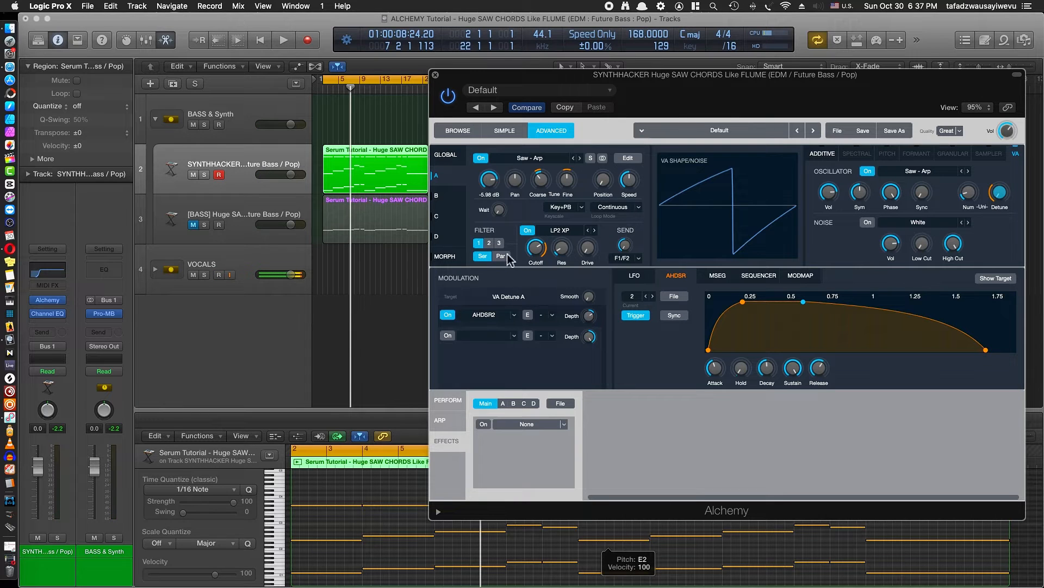
- Set the global number of voices to 16 and return to source A's settings
left_click(446, 154)
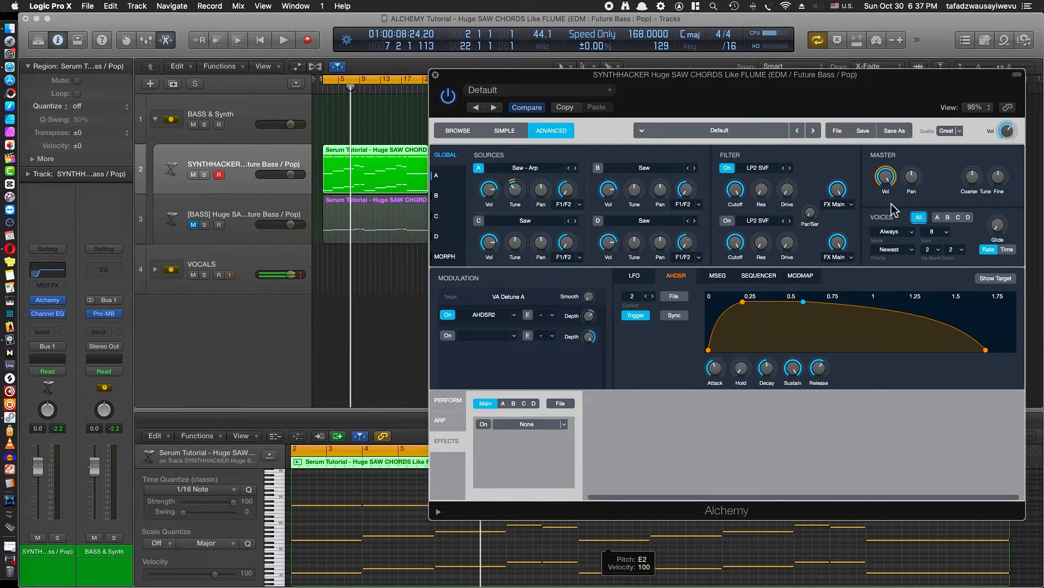
left_click(941, 233)
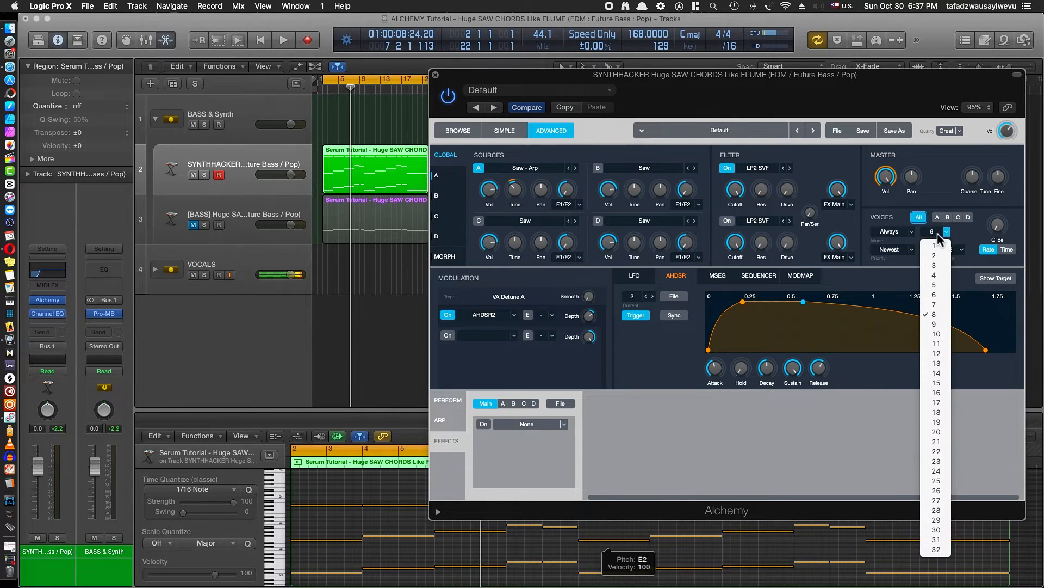
left_click(941, 393)
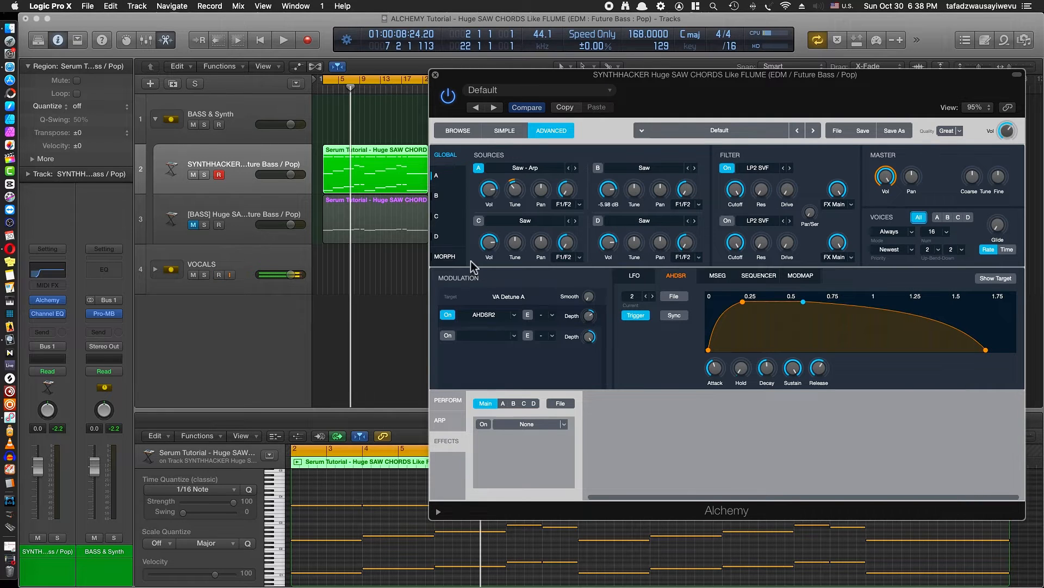
left_click(437, 176)
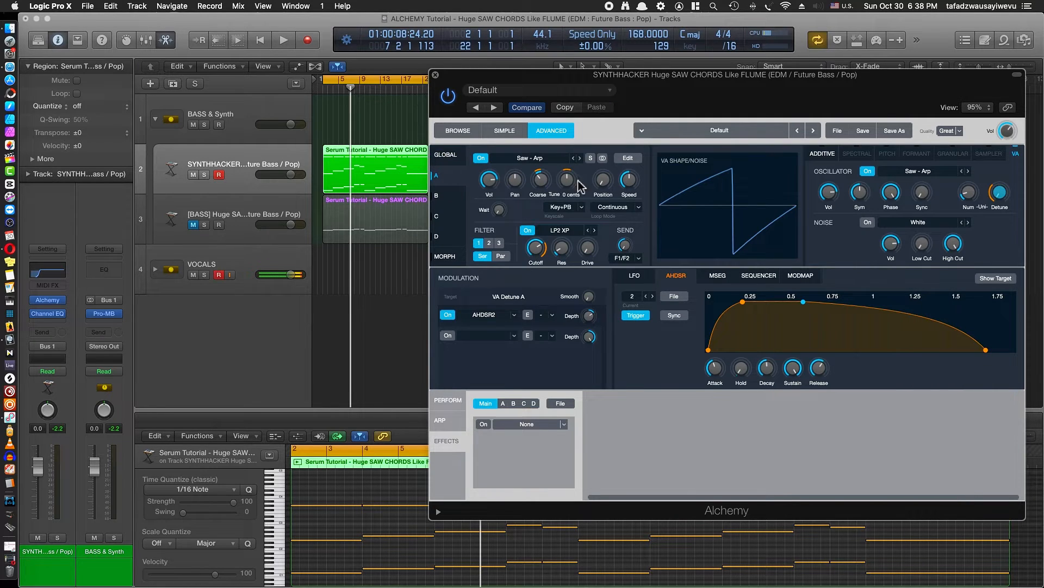
- Enable the first main effects slot and load the Distortion effect into it
left_click(633, 275)
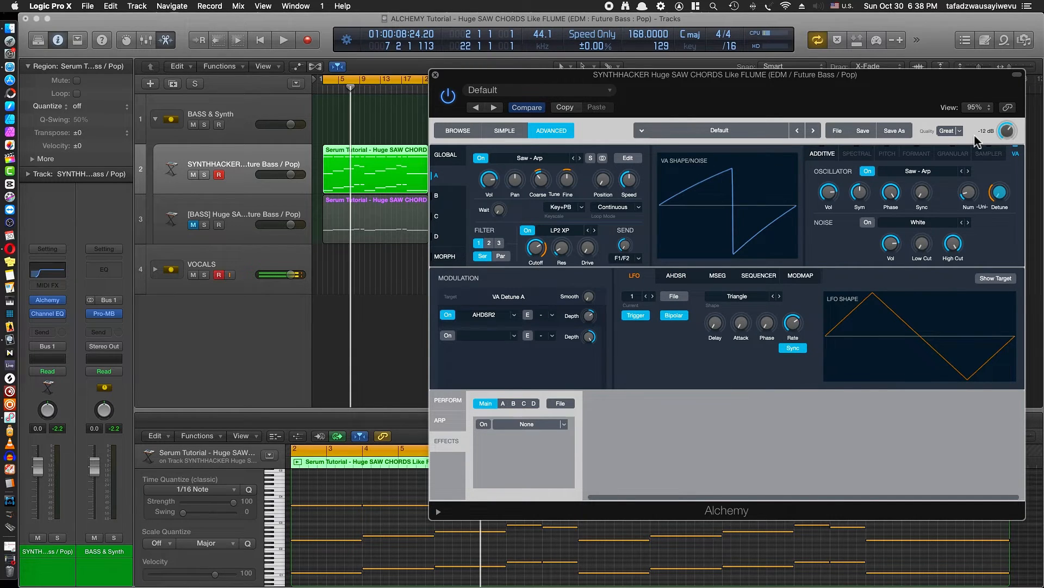
left_click(484, 425)
left_click(533, 432)
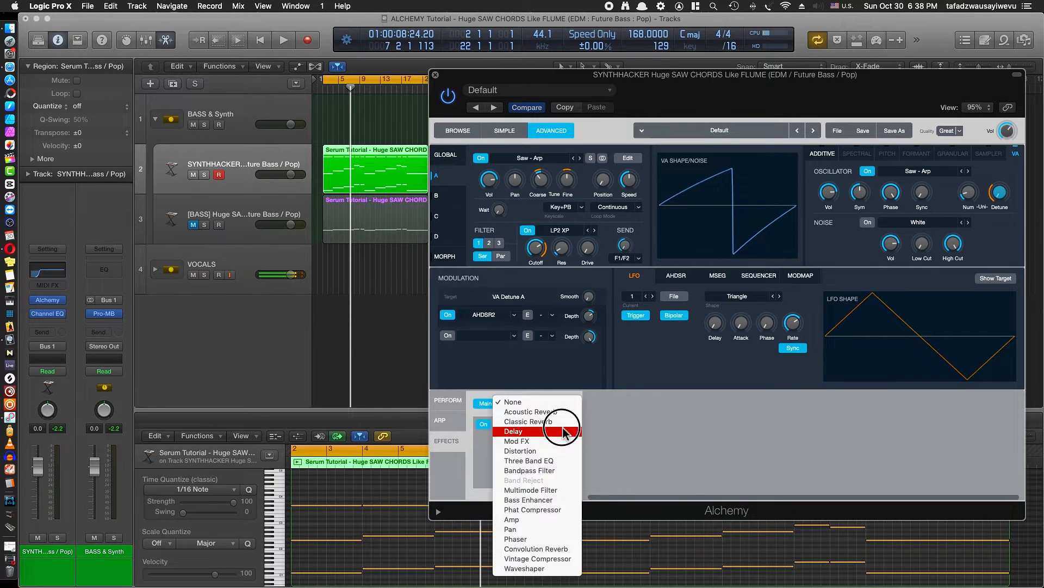
left_click(764, 481)
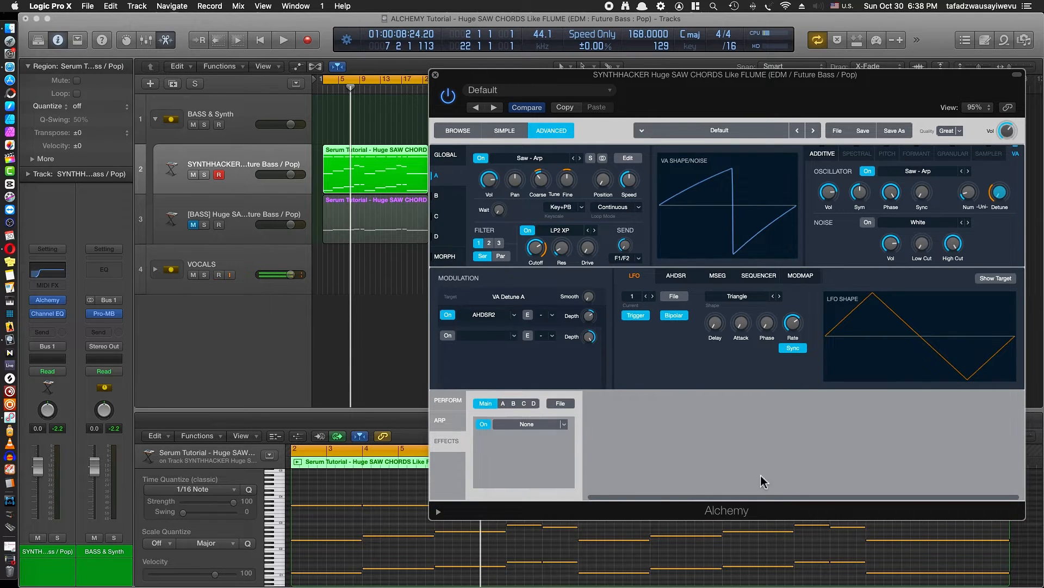
left_click(563, 429)
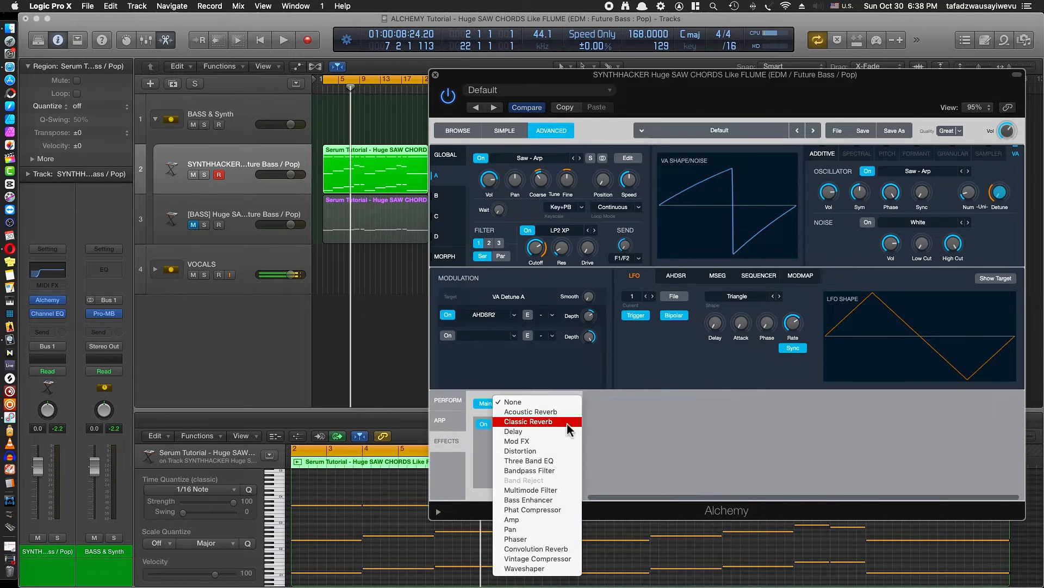
left_click(563, 451)
- Set the distortion's Tube amount to 4.04% while the chords play, and stop playback
key("space")
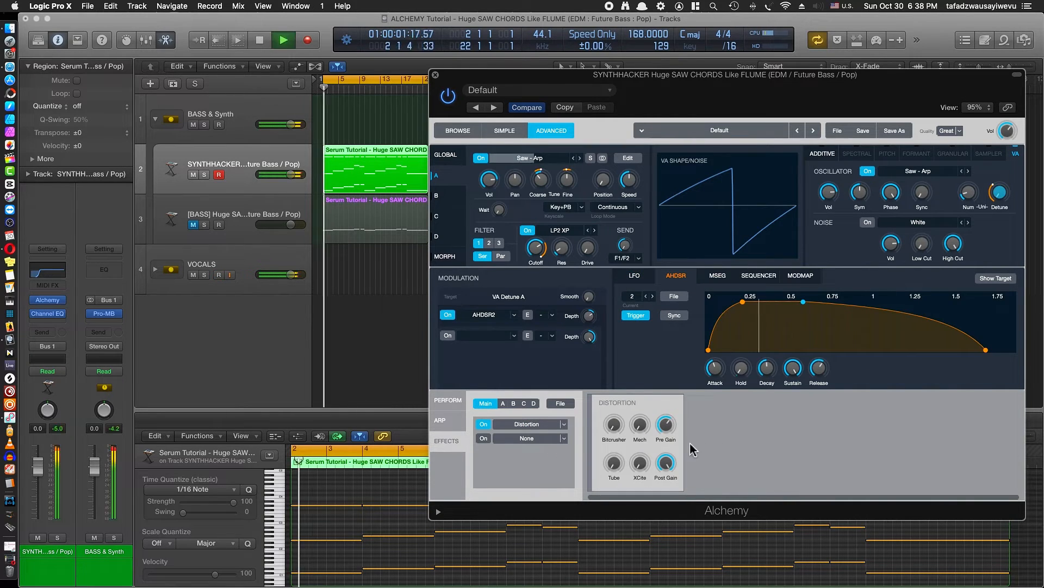
left_click_drag(613, 463, 617, 472)
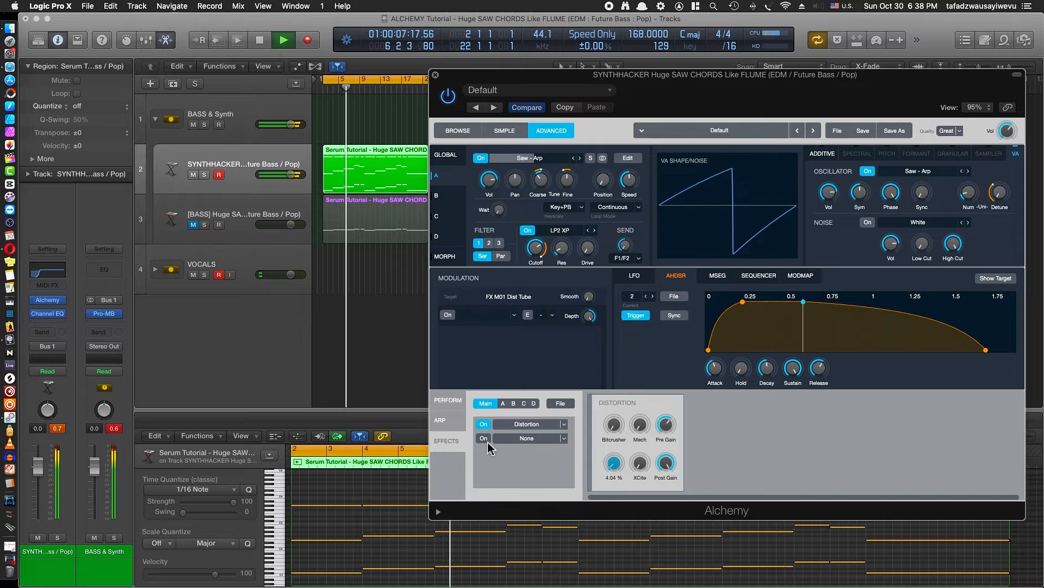
key("space")
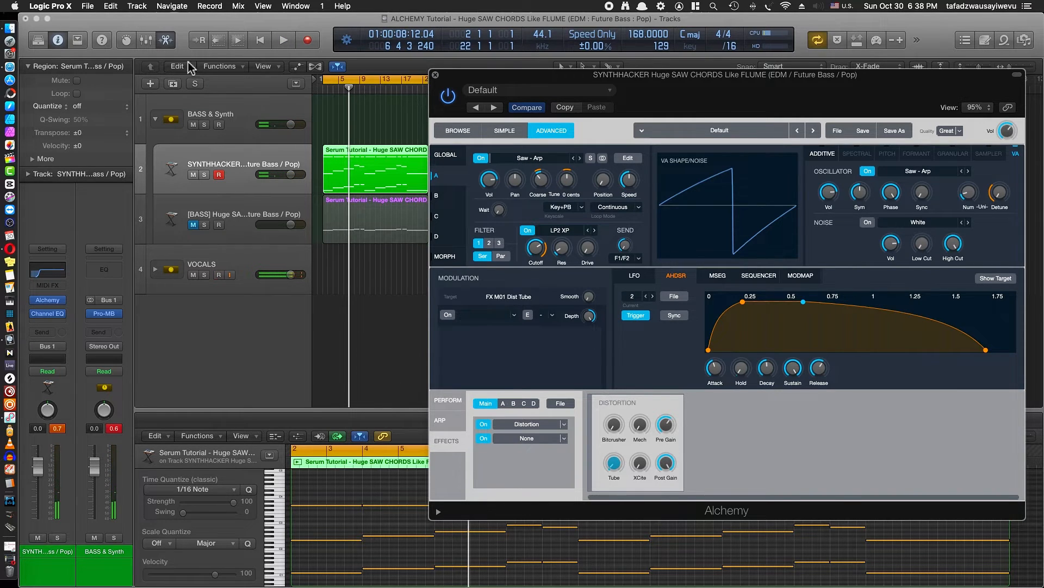
left_click(243, 108)
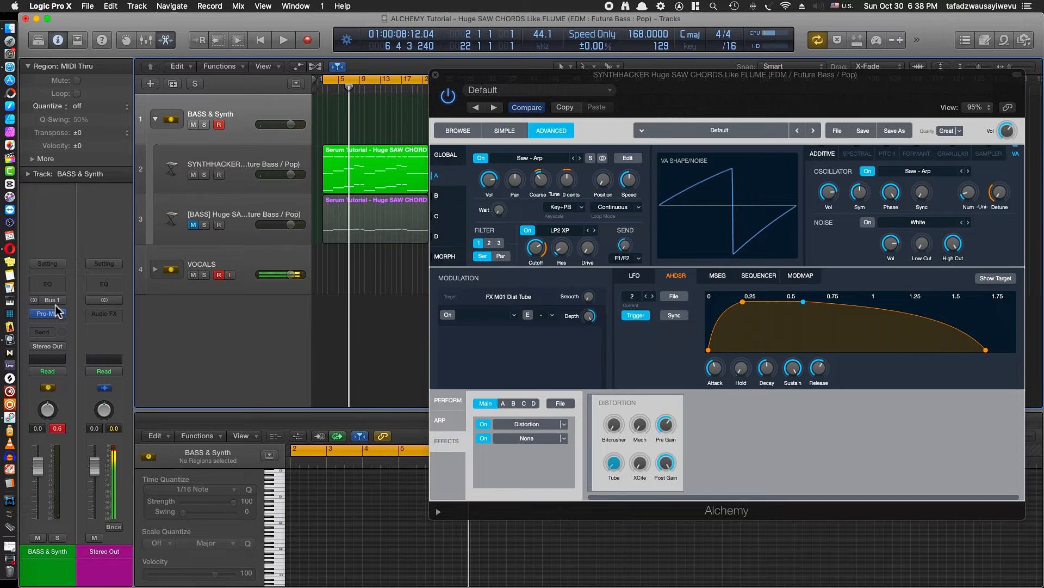
left_click(231, 161)
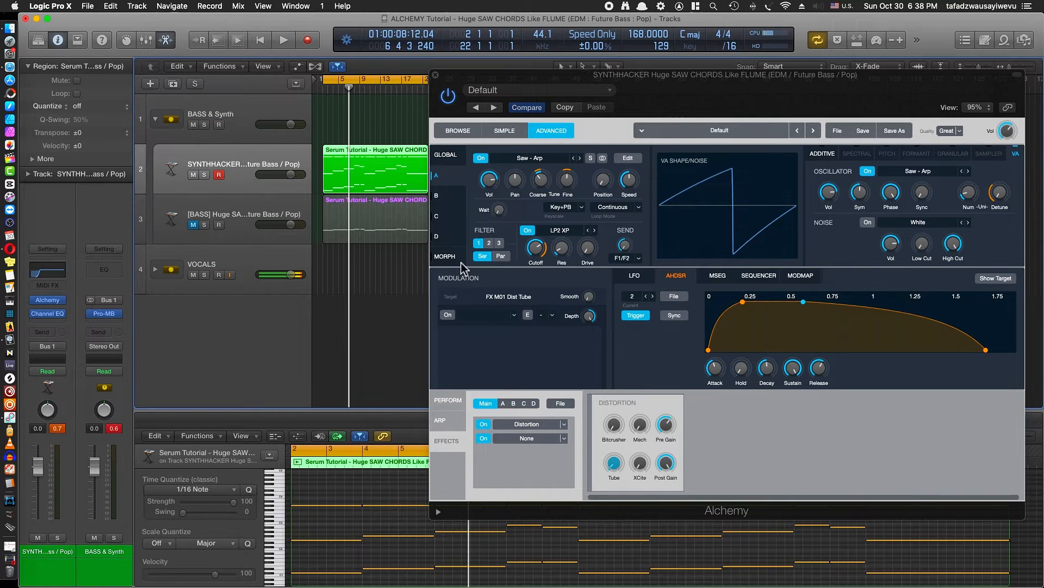
- Load Mod FX into the second main effects slot while the chords play
left_click(564, 439)
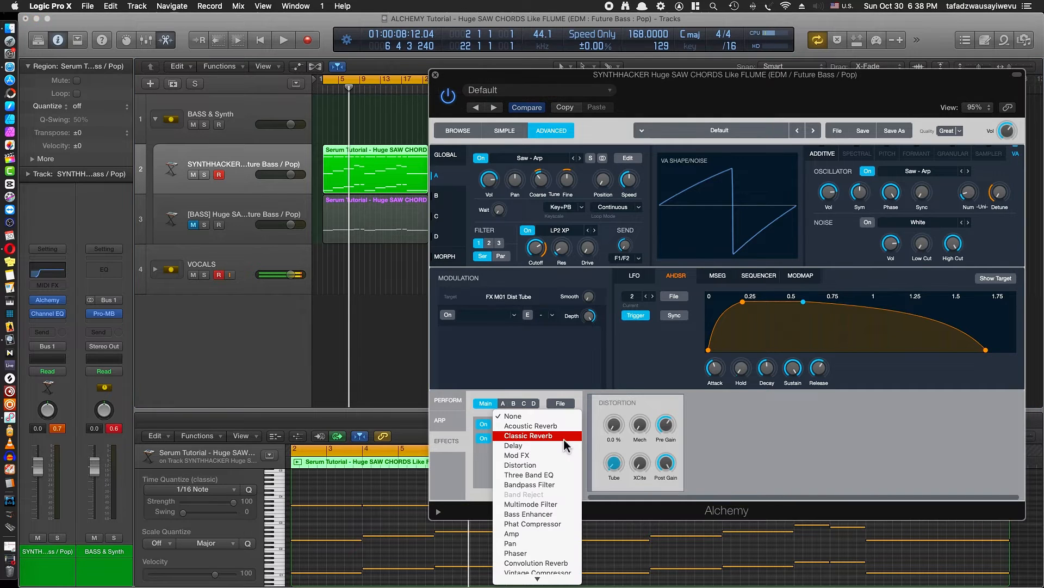
left_click(746, 434)
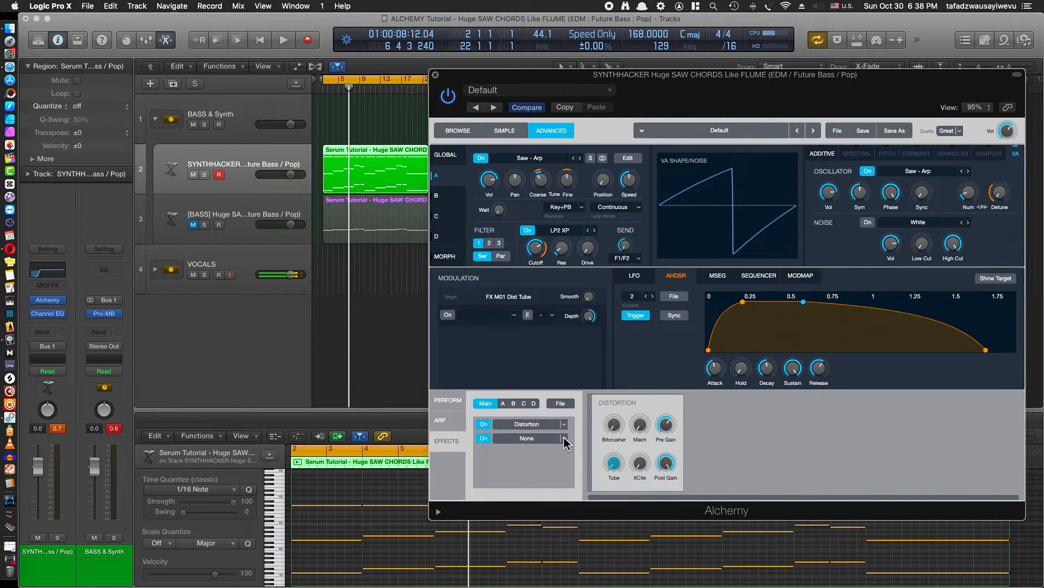
key("space")
left_click(564, 439)
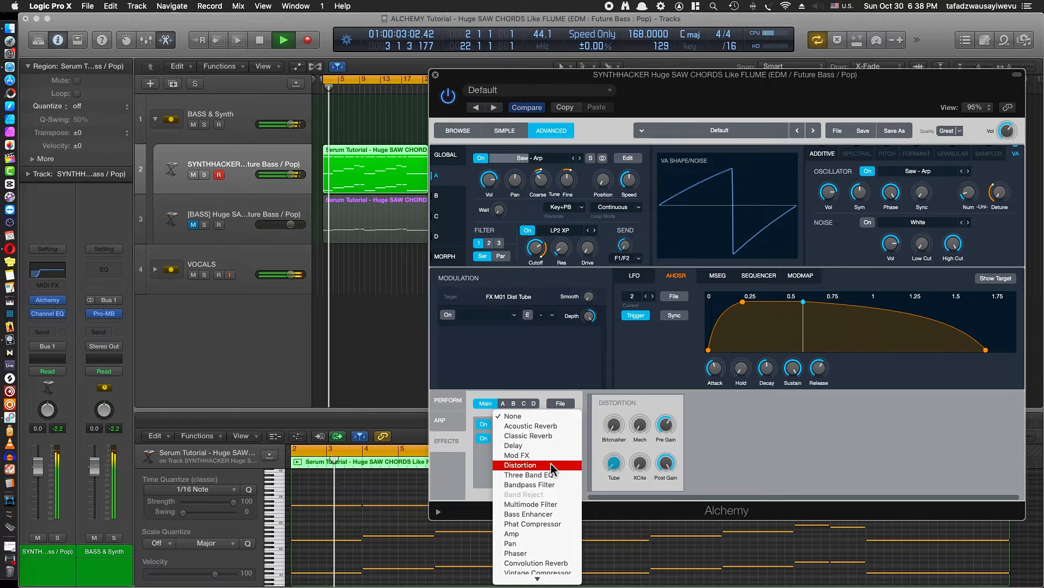
left_click(552, 455)
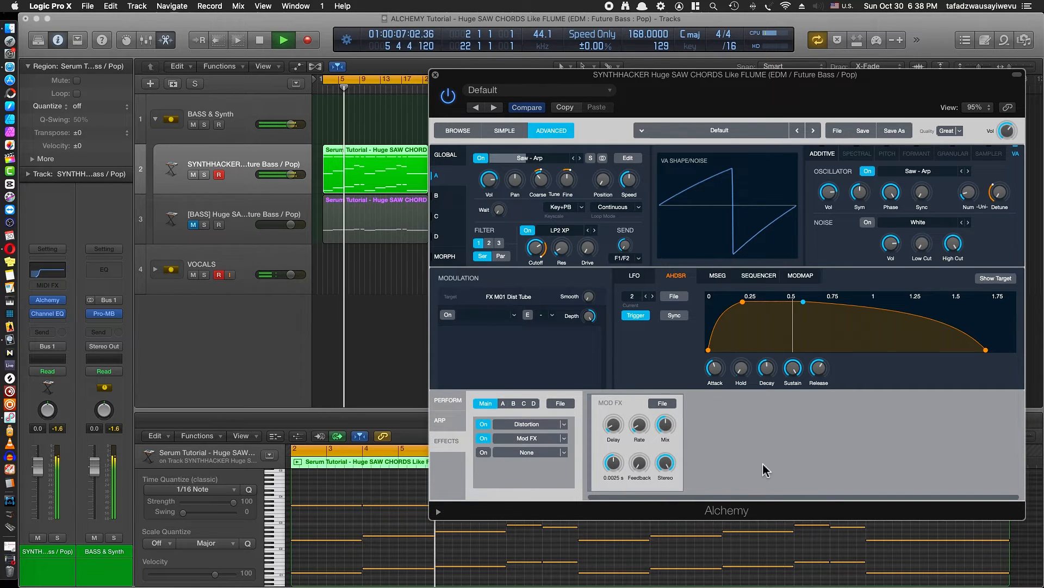
- Try the Mod FX Stereo amount at 0% during playback, and stop
scroll(765, 469, "left", 5)
left_click_drag(755, 464, 854, 468)
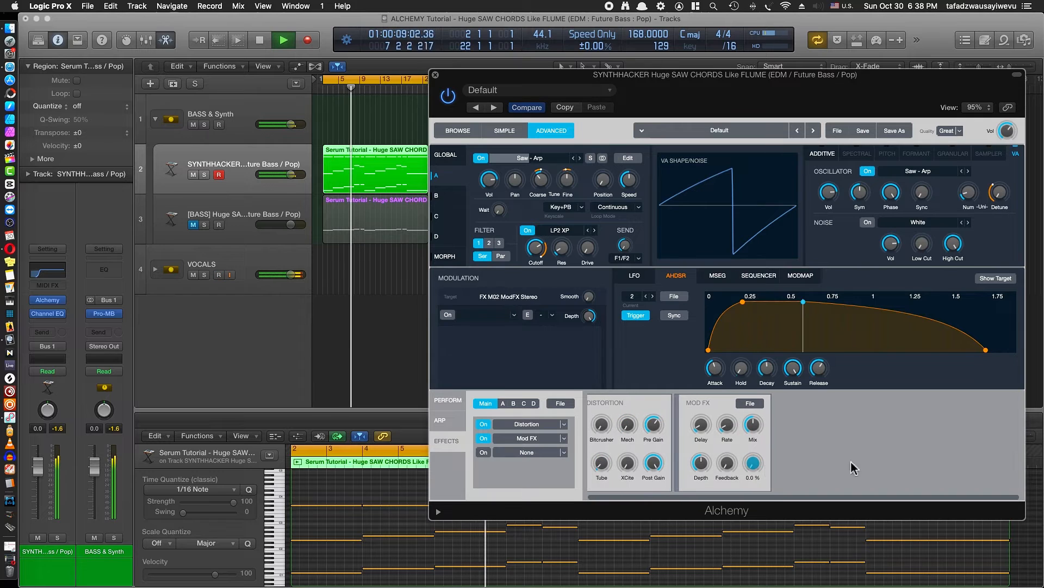
key("space")
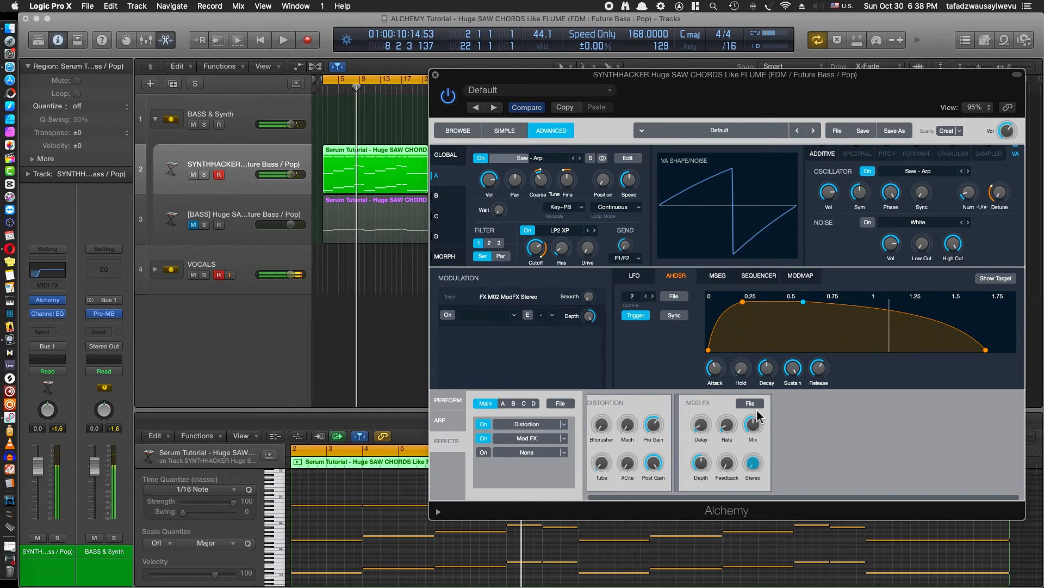
- Load the Extra Width preset for Mod FX and audition the chords with it
left_click(756, 404)
mouse_move(773, 421)
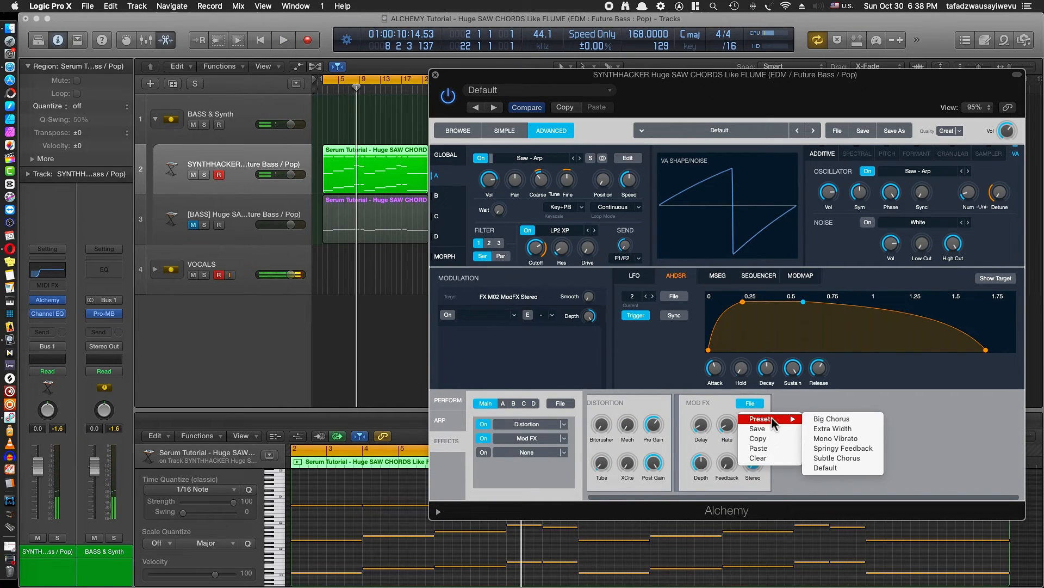
left_click(819, 405)
key("space")
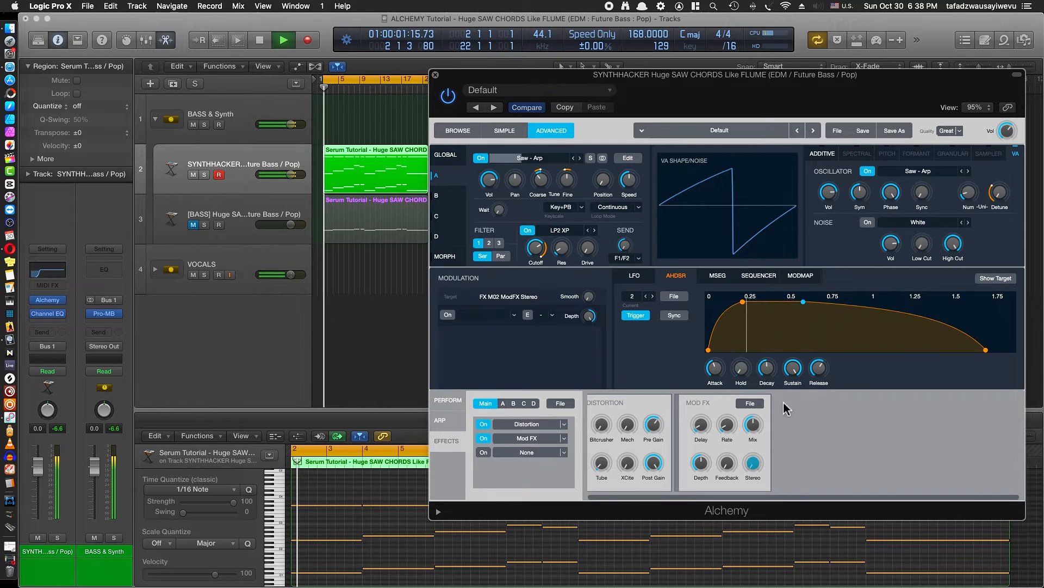
left_click(756, 404)
mouse_move(762, 419)
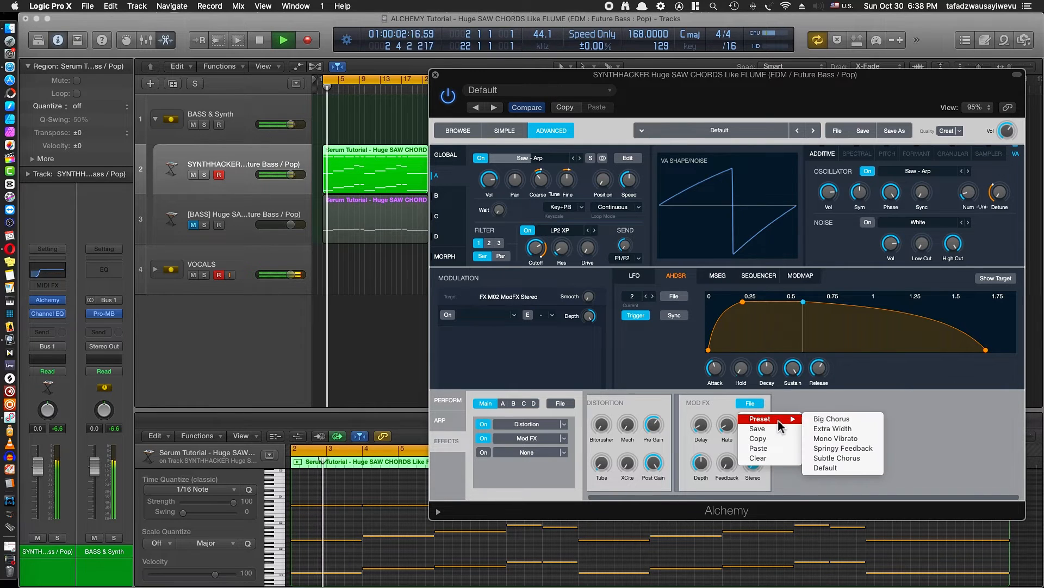
left_click(831, 427)
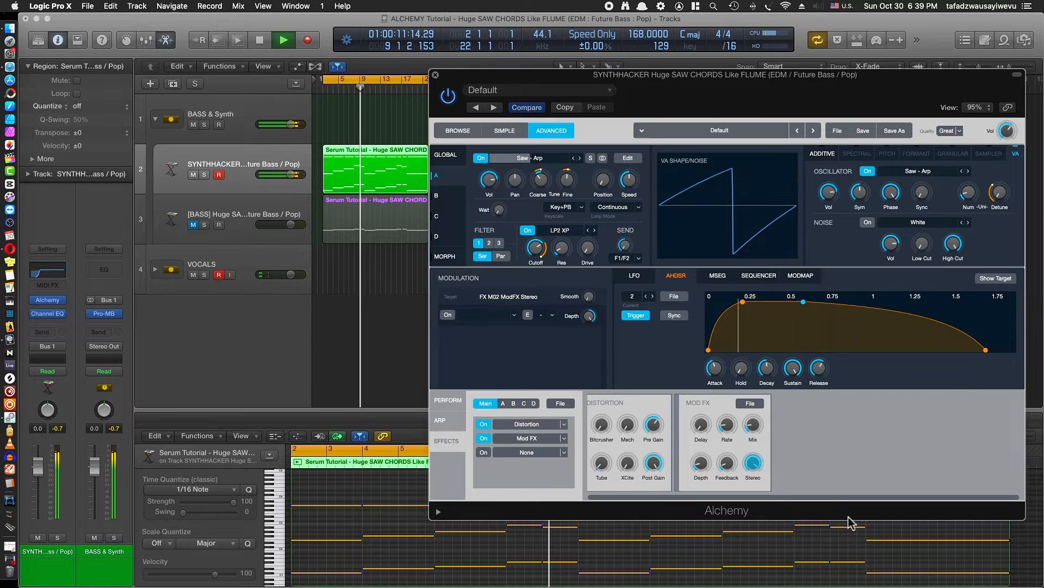
key("space")
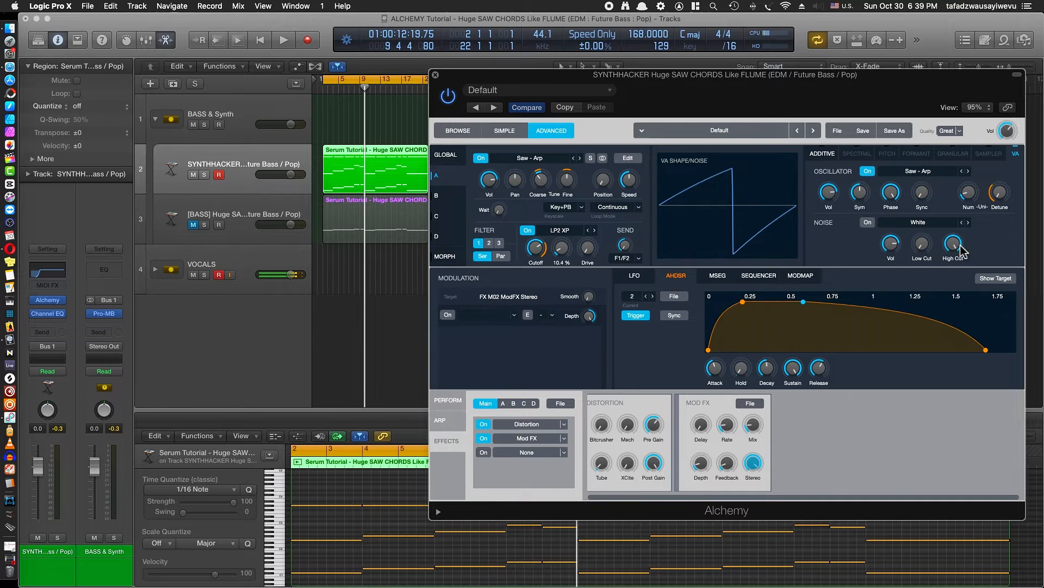
- Turn on source A's White noise and adjust its volume while the chords play
left_click(868, 223)
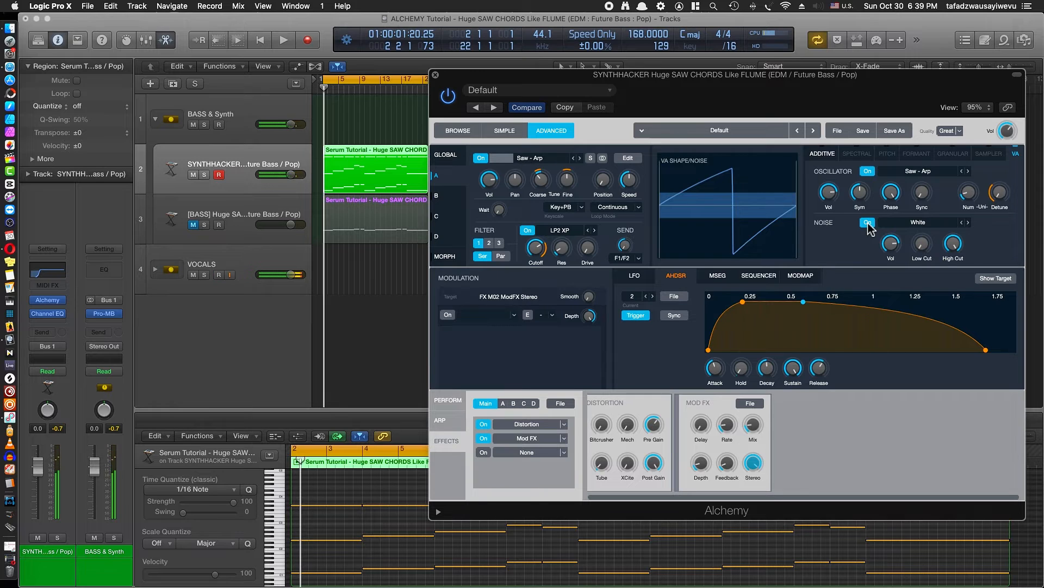
key("space")
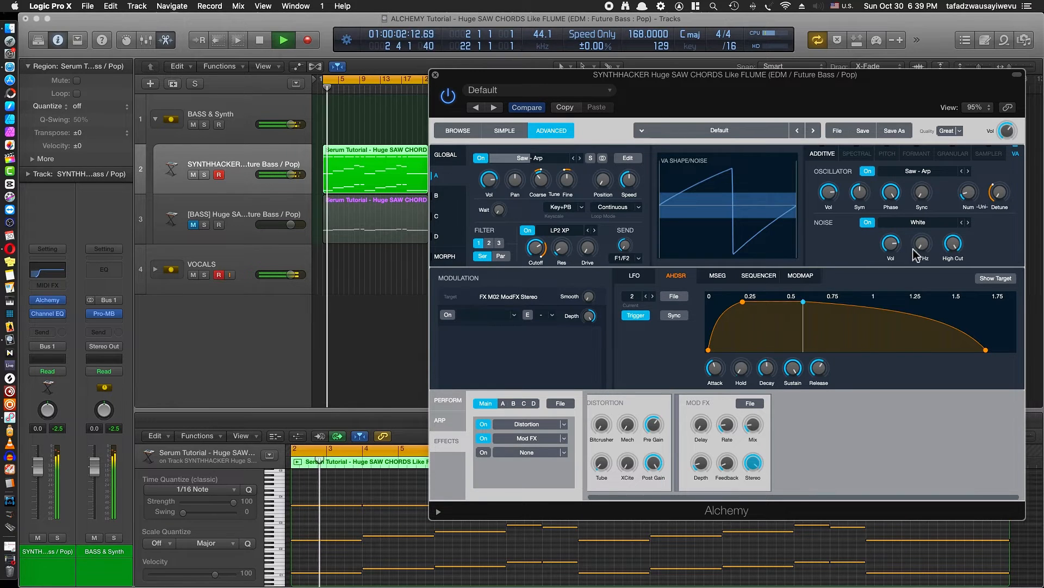
mouse_move(893, 248)
left_click_drag(893, 248, 887, 266)
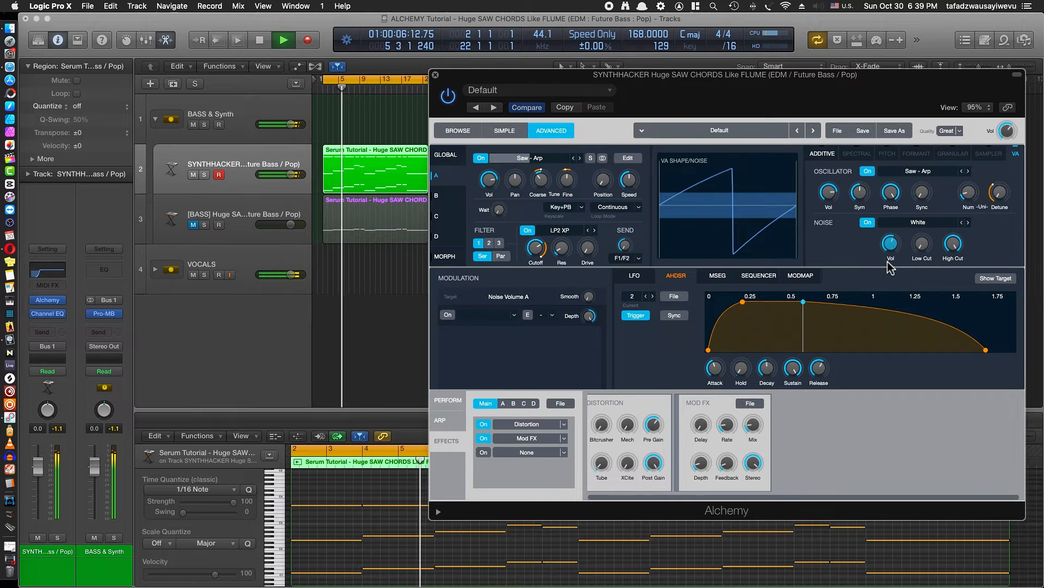
- Stop playback and add AHDSR2 as a modulation source for source A's noise volume
key("space")
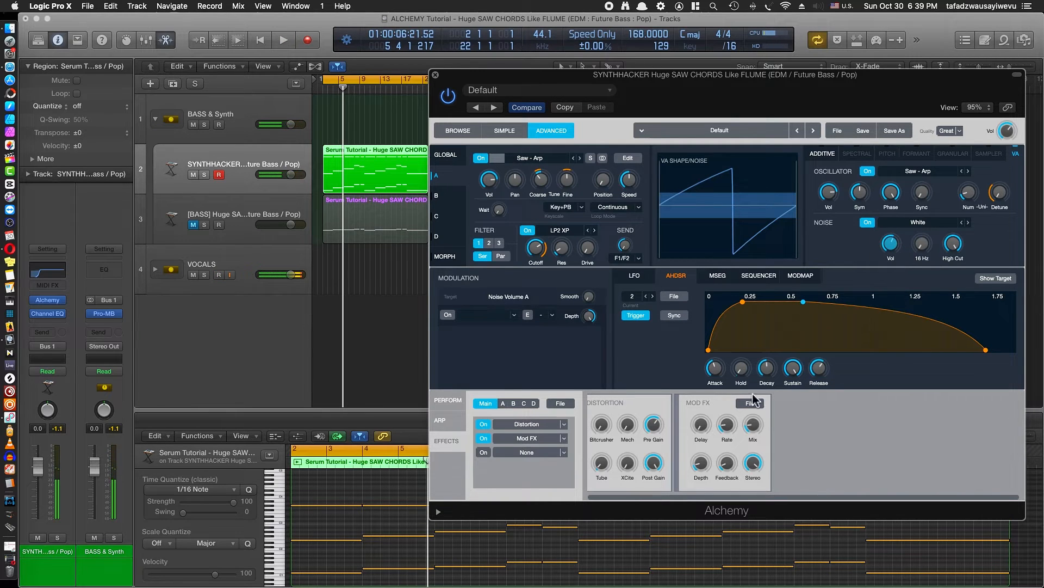
right_click(898, 253)
mouse_move(928, 255)
mouse_move(858, 267)
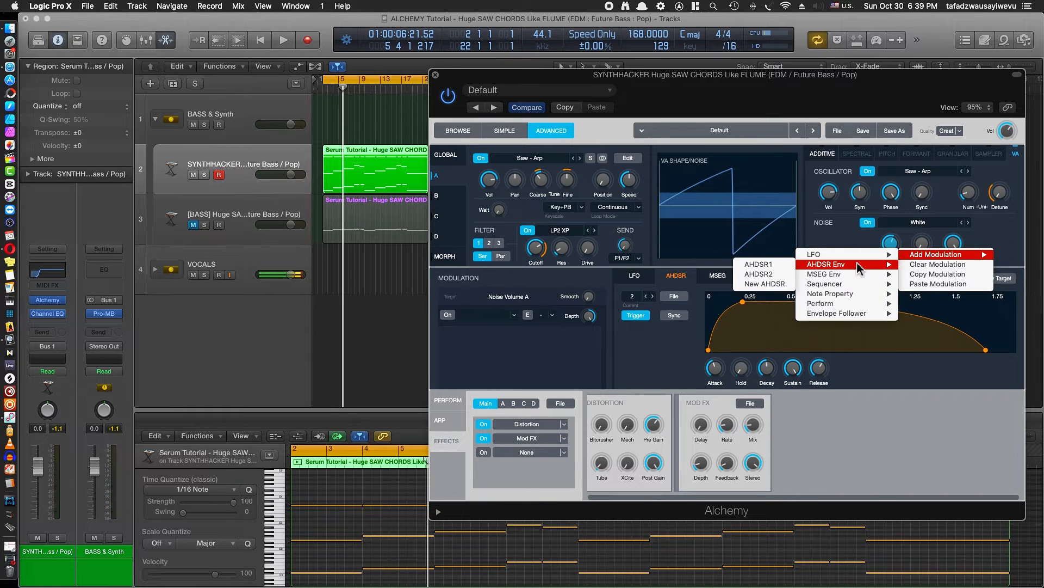
left_click(763, 281)
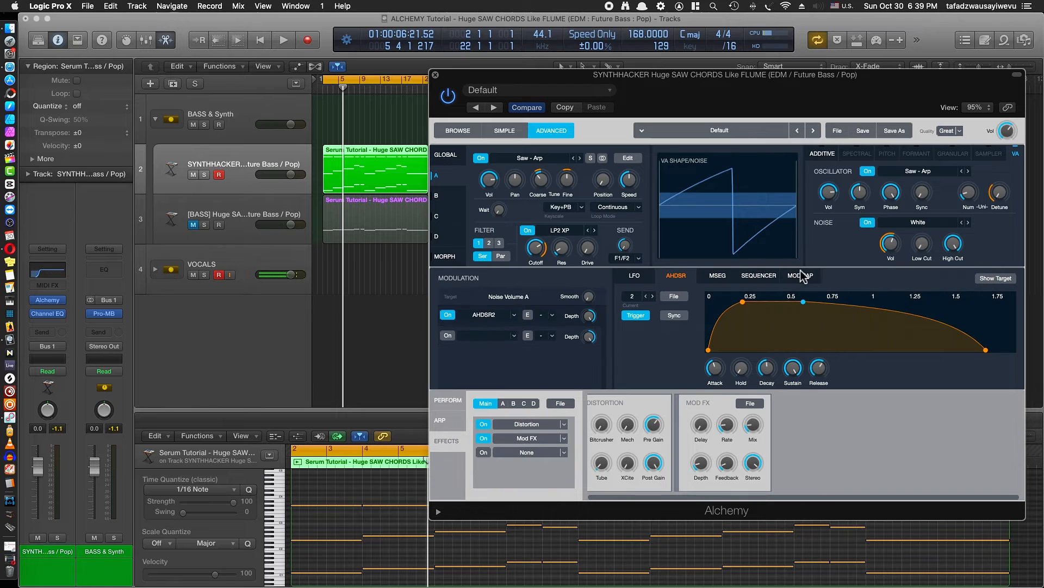
- Lower source A's noise volume to about -28.5 dB while the chords play, and stop playback
key("space")
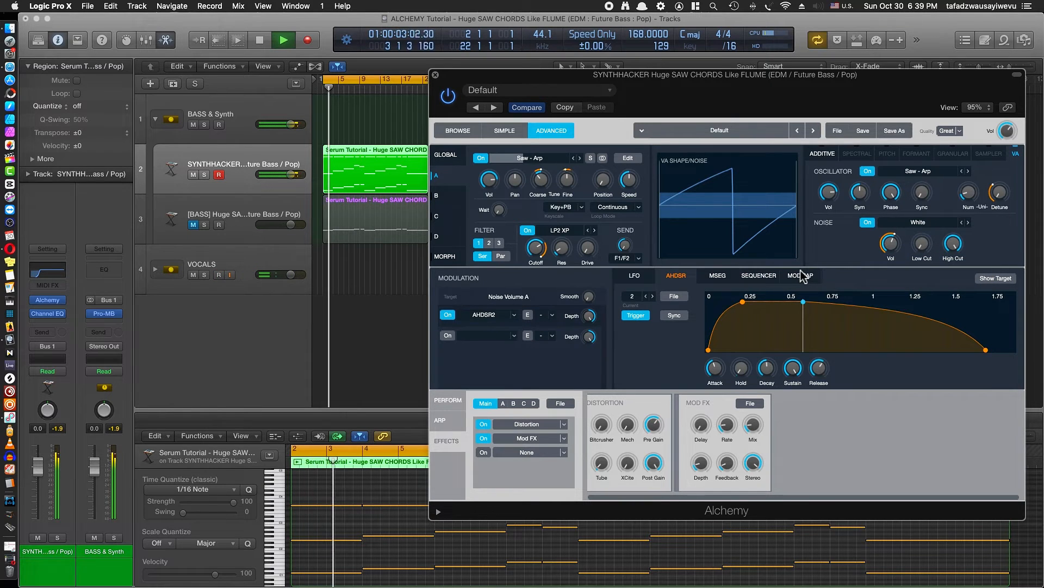
left_click(890, 251)
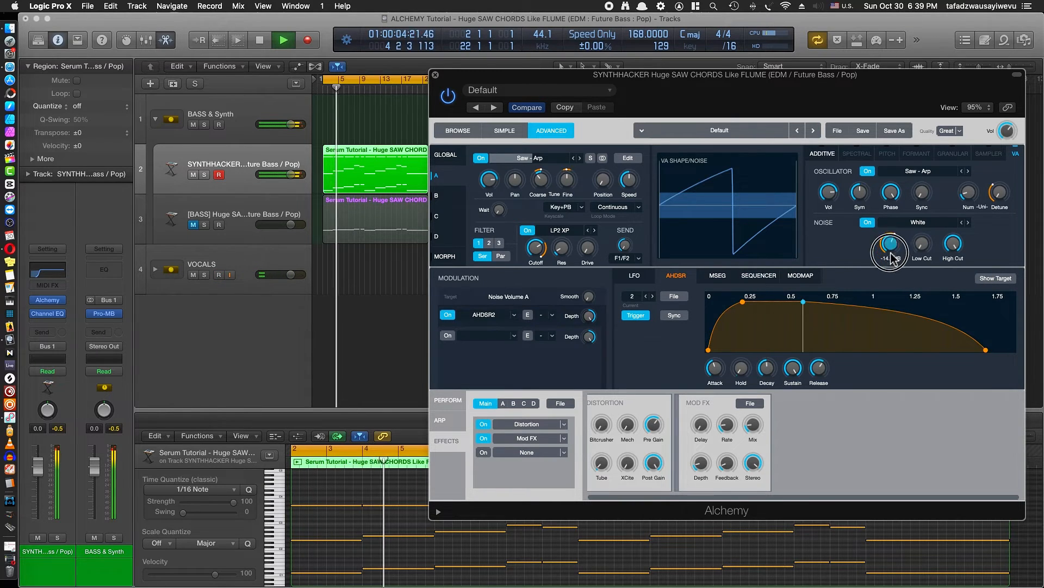
left_click_drag(892, 259, 887, 267)
key("space")
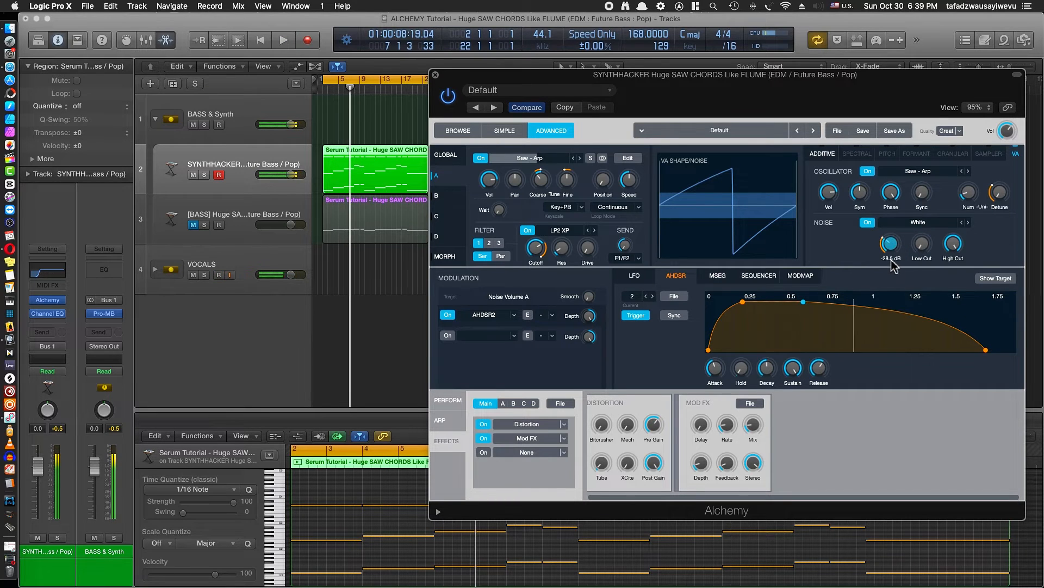
- Turn on the third main effects slot and load Three Band EQ into it
left_click(484, 452)
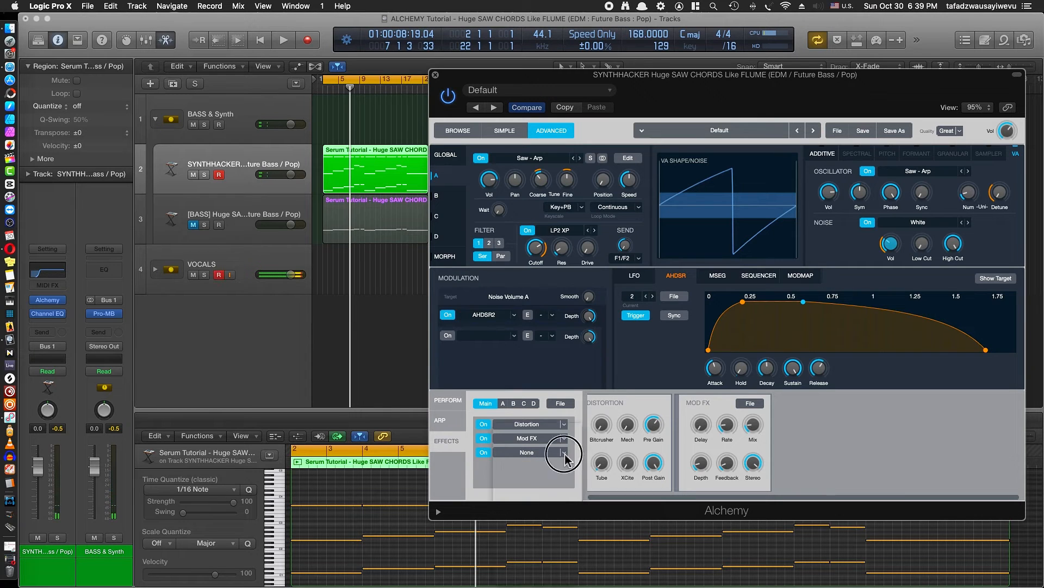
left_click(562, 453)
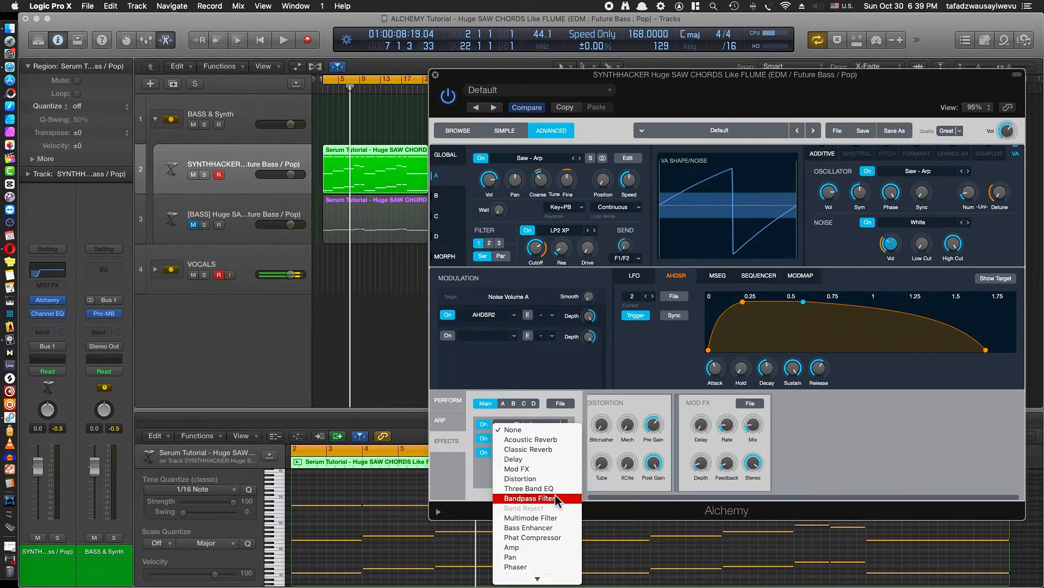
left_click(536, 488)
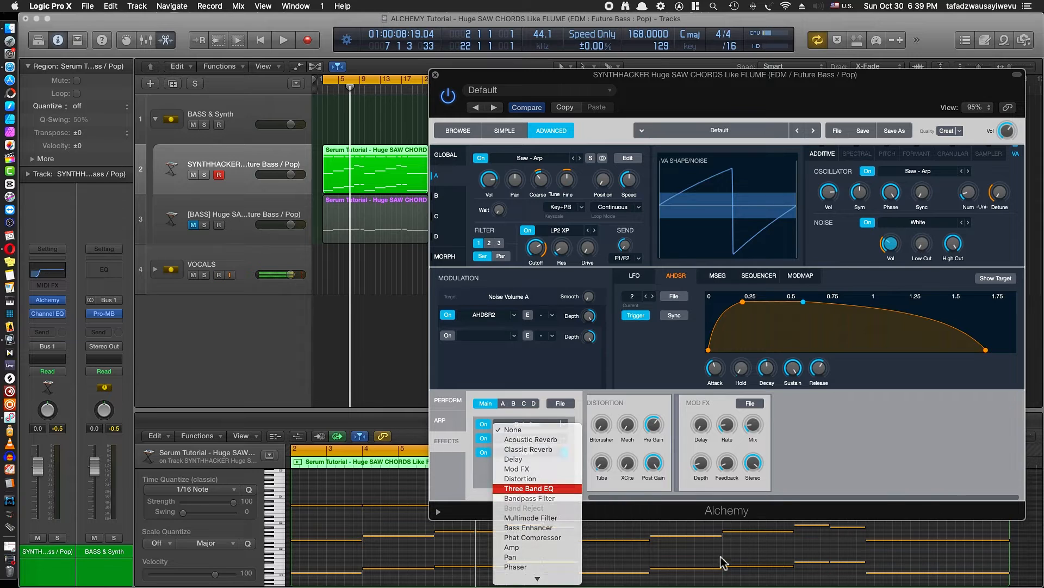
- Lower the Three Band EQ's F1 gain while auditioning the chords, and stop playback
key("space")
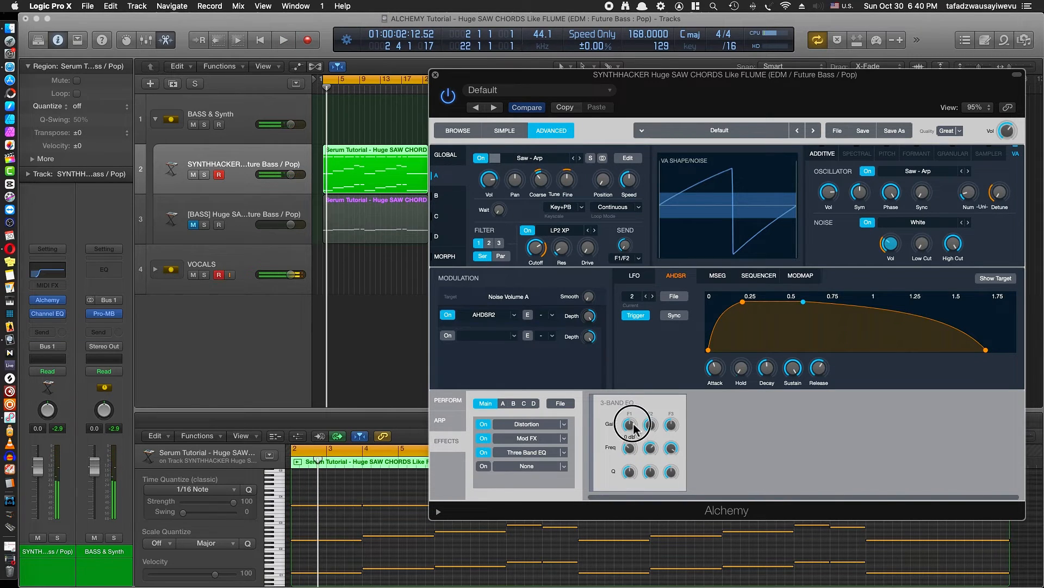
left_click_drag(635, 428, 633, 465)
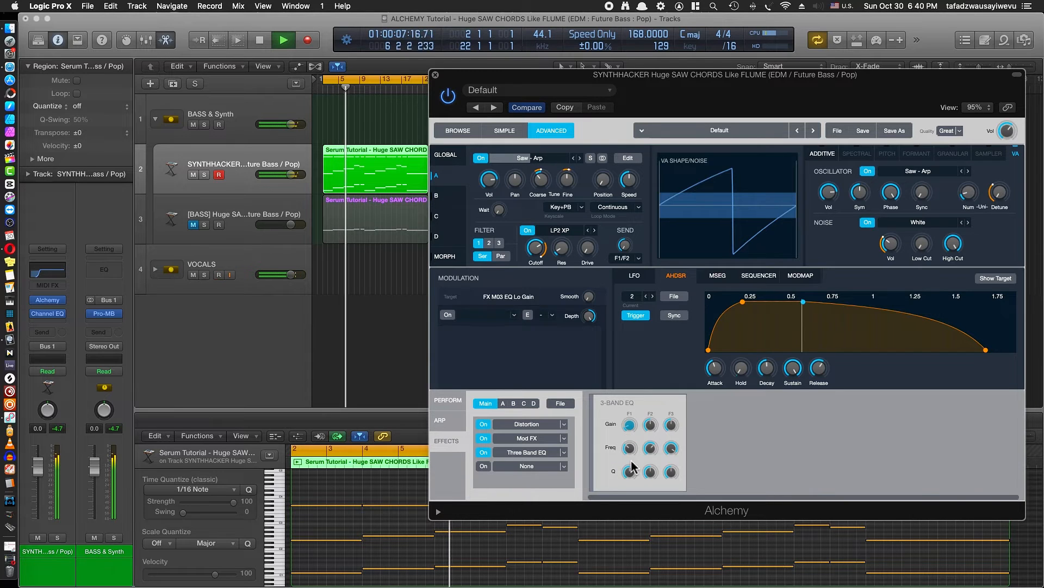
key("space")
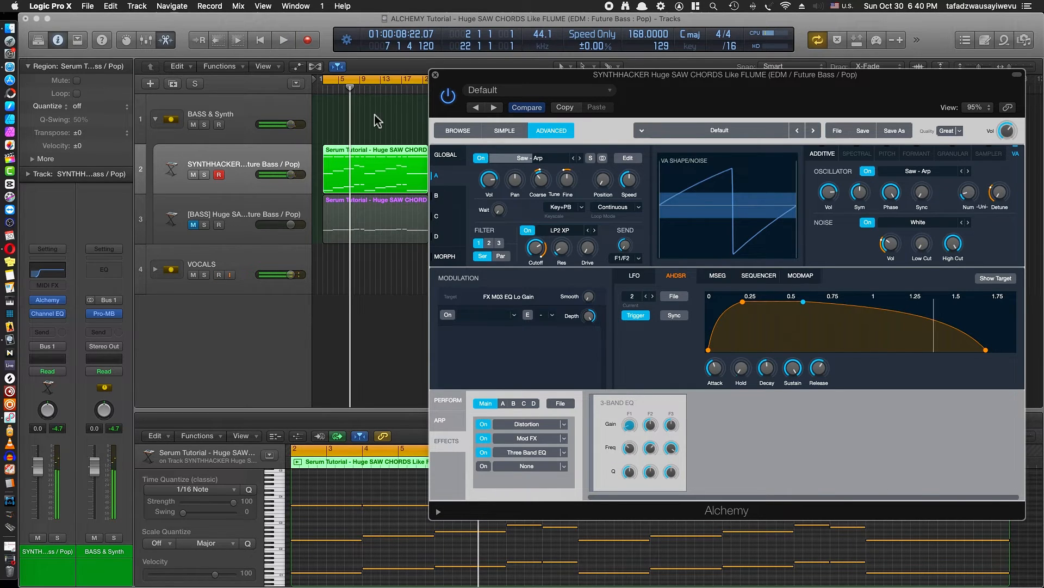
- Delete the old [BASS] track along with its MIDI region
left_click(246, 213)
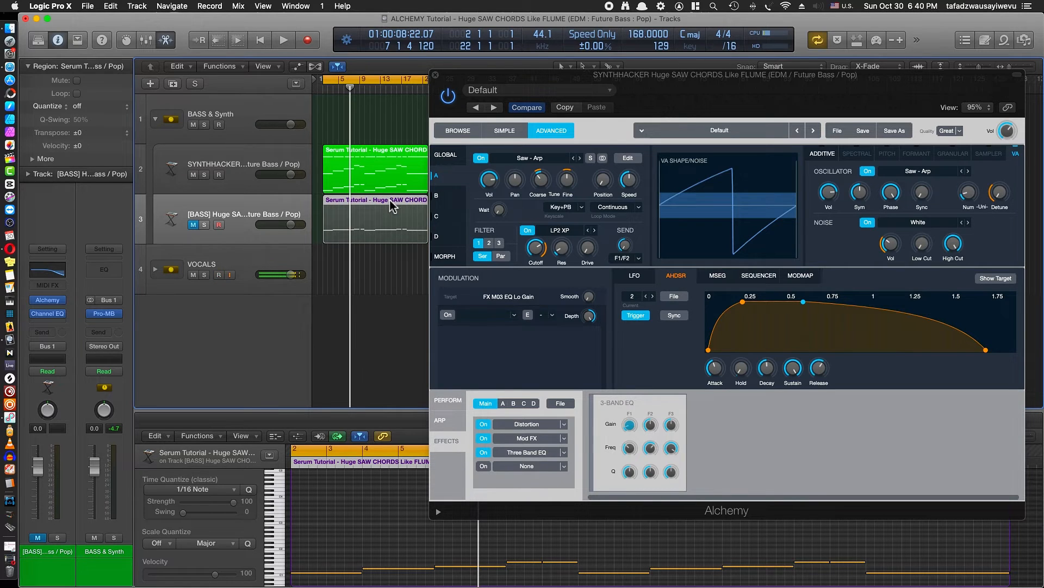
left_click(153, 86)
left_click(685, 326)
key("Delete")
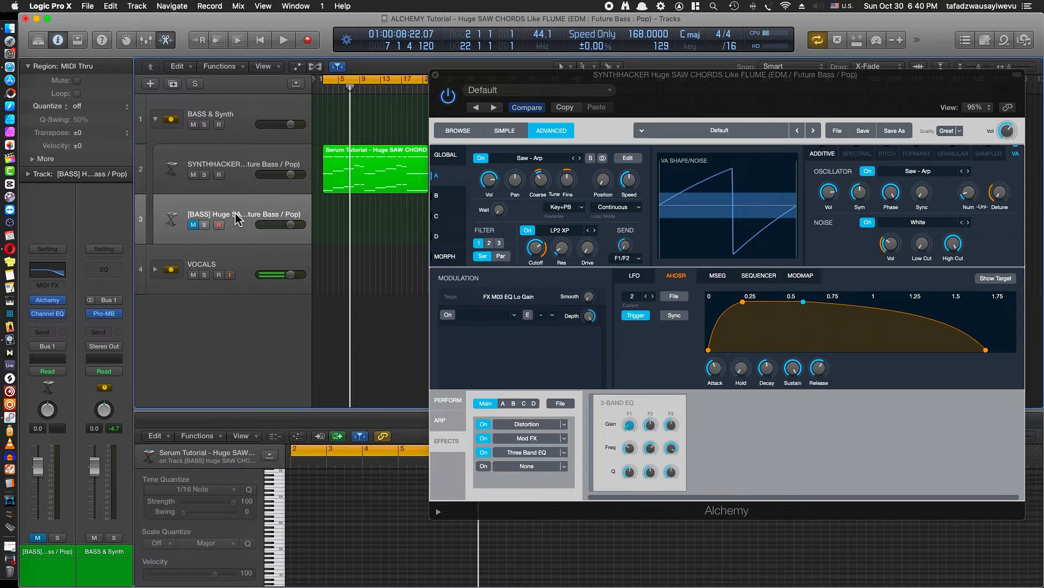
key("Delete")
- Duplicate the SYNTHHACKER chord track with its settings and copy the chord region onto the new track
left_click(241, 156)
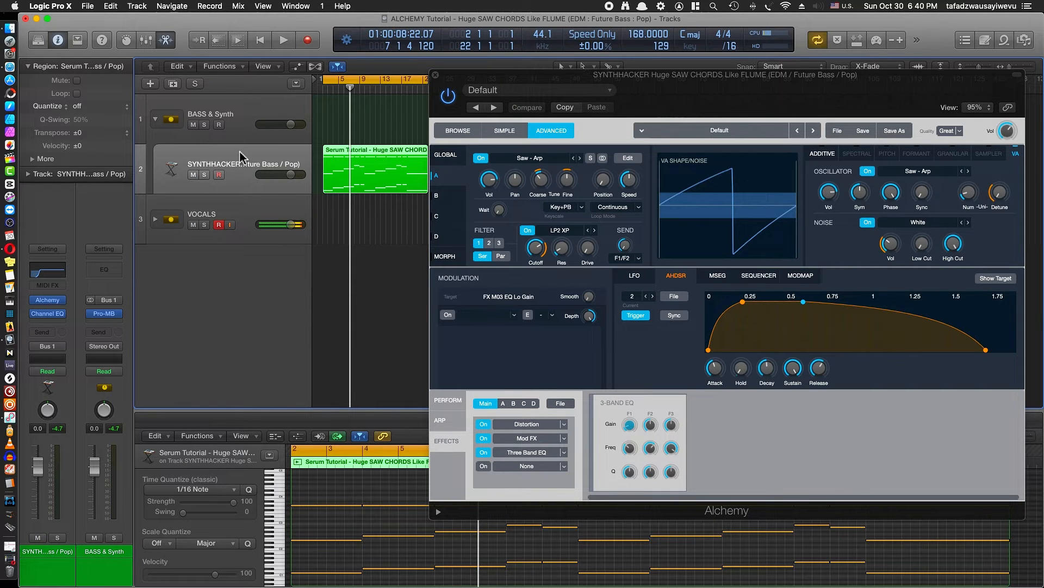
key("super+d")
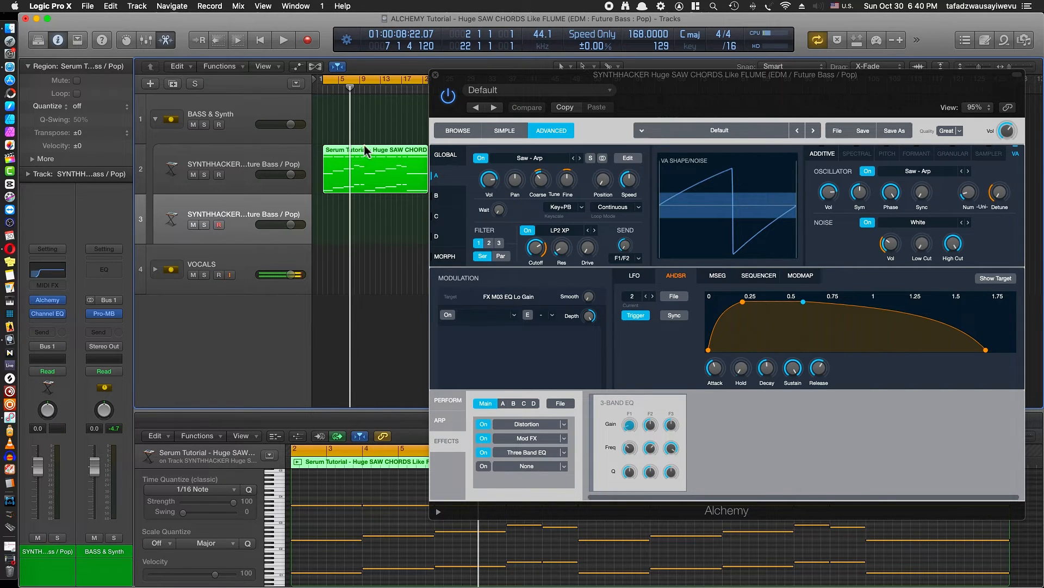
left_click_drag(338, 151, 351, 203)
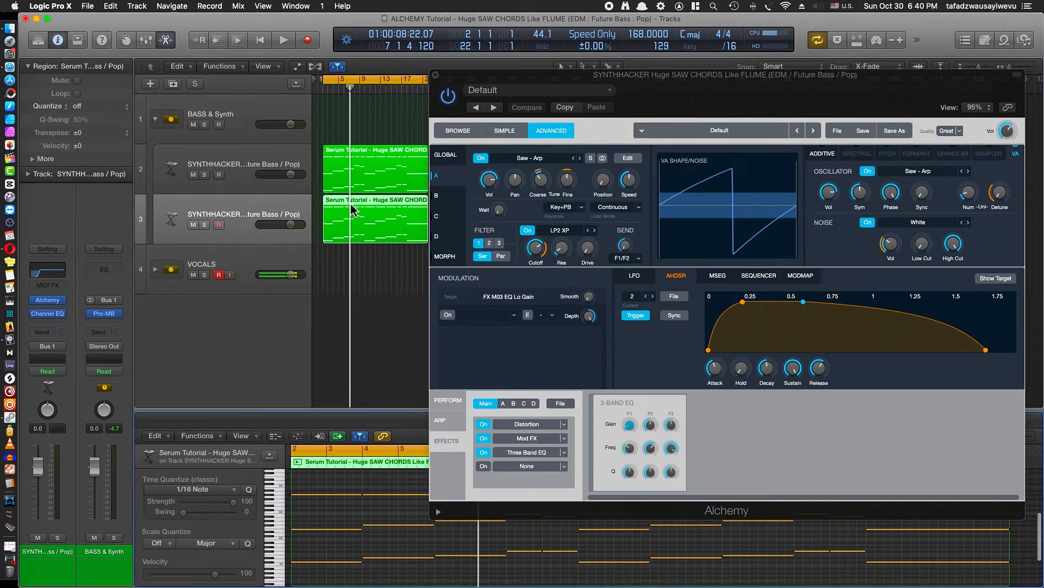
- Close the Alchemy window and delete the upper chord notes from the copied region, leaving only the lowest line
left_click(435, 74)
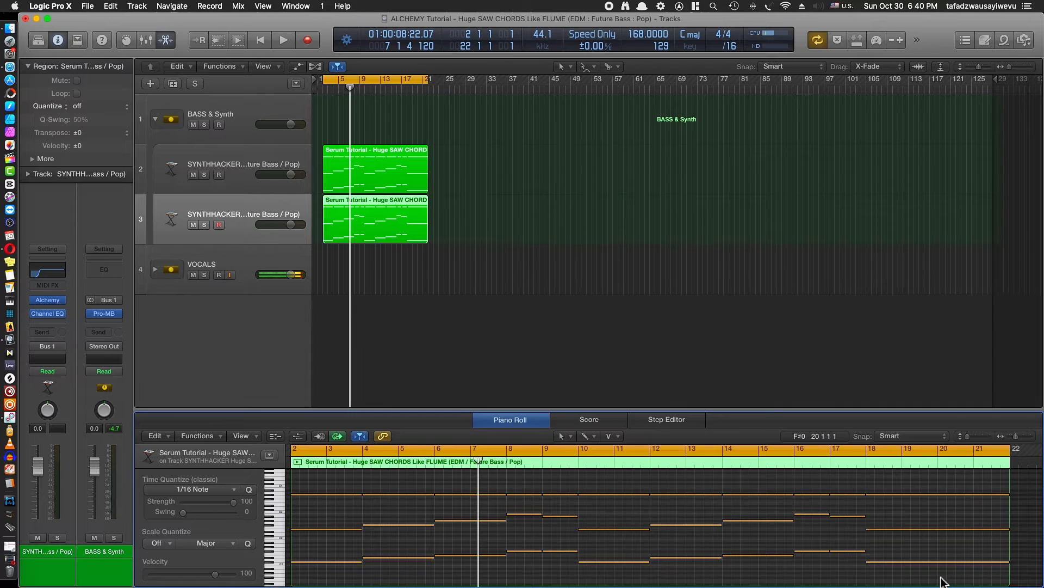
left_click_drag(908, 543, 294, 493)
key("Delete")
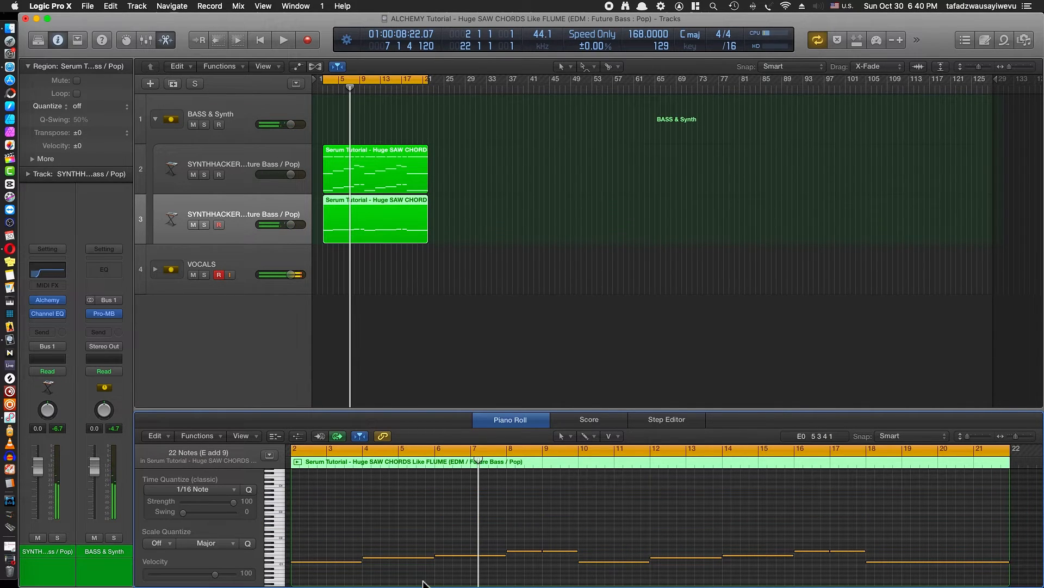
- Solo the new bass track and the VOCALS track, and audition the bass line from the start
key("Return")
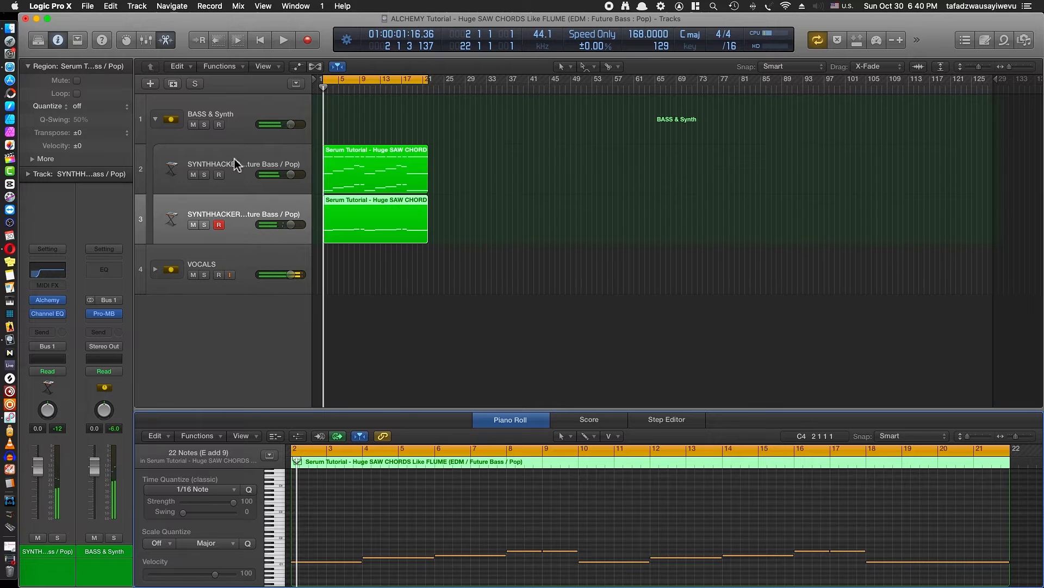
key("s")
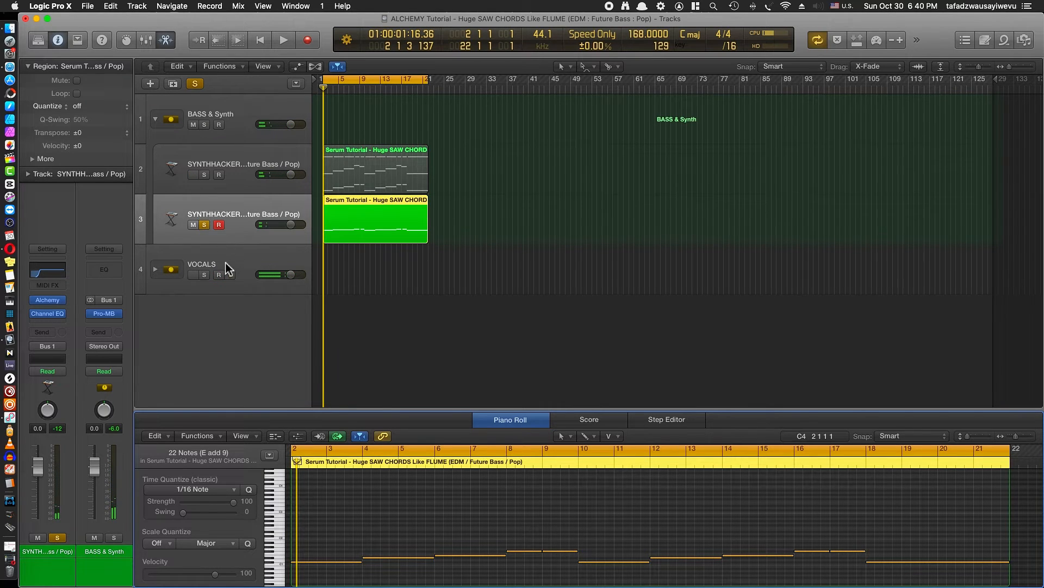
left_click(205, 275)
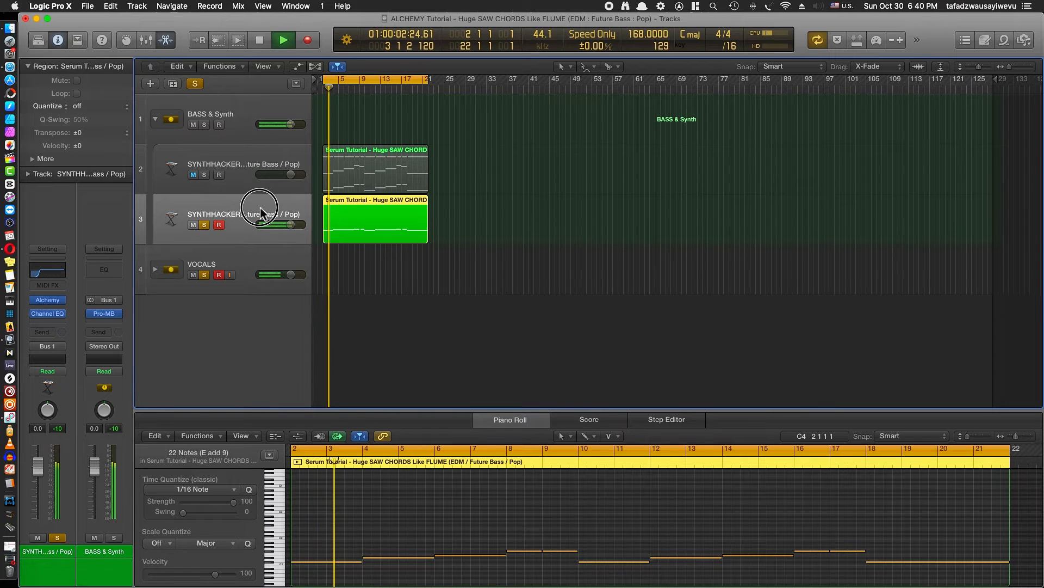
- Open the bass track's Alchemy, and replace the solos with a mute on the original chord track for playback
left_click(47, 300)
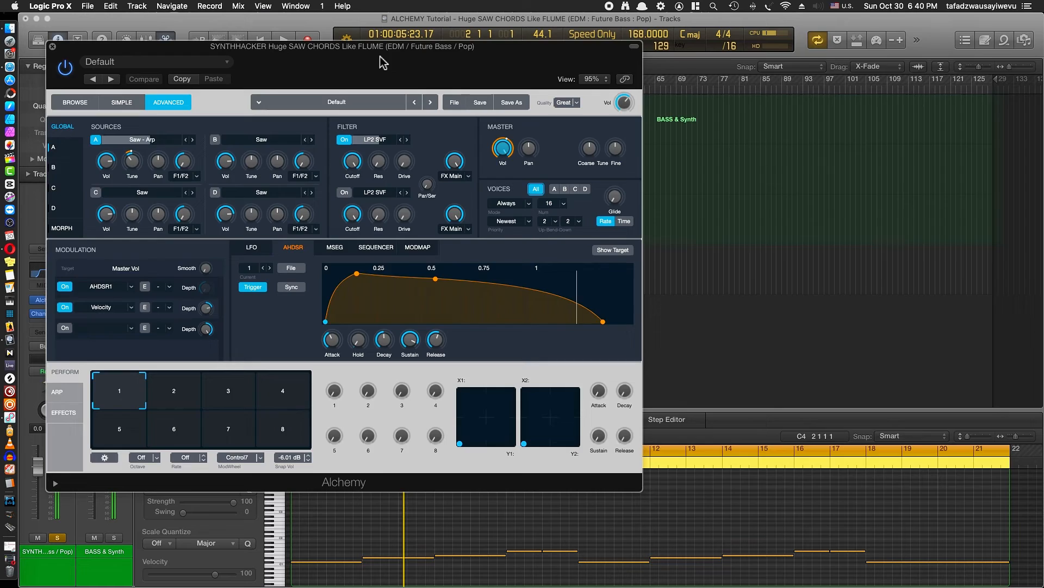
left_click_drag(384, 63, 604, 58)
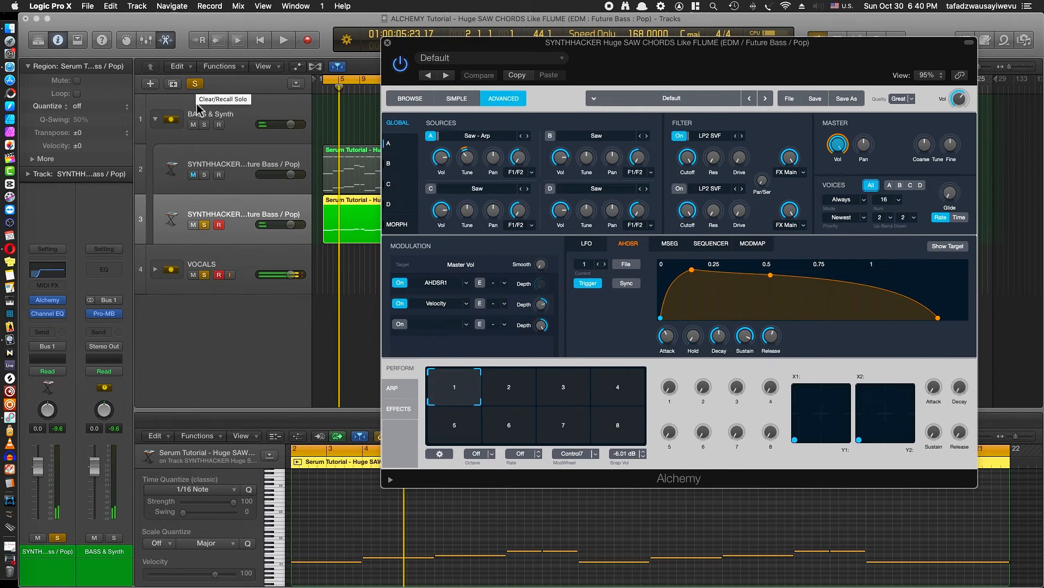
left_click(194, 84)
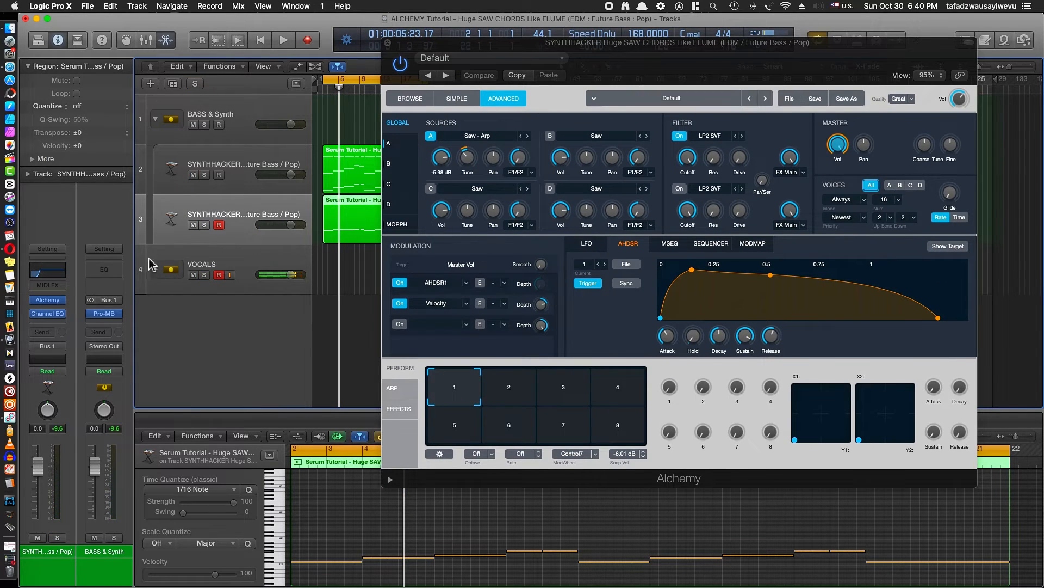
left_click(193, 175)
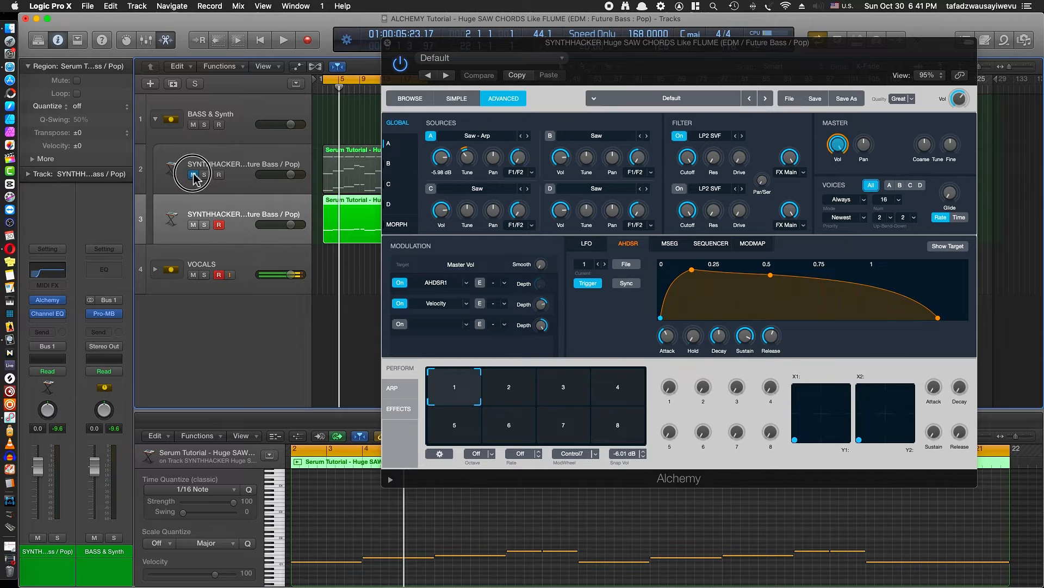
key("space")
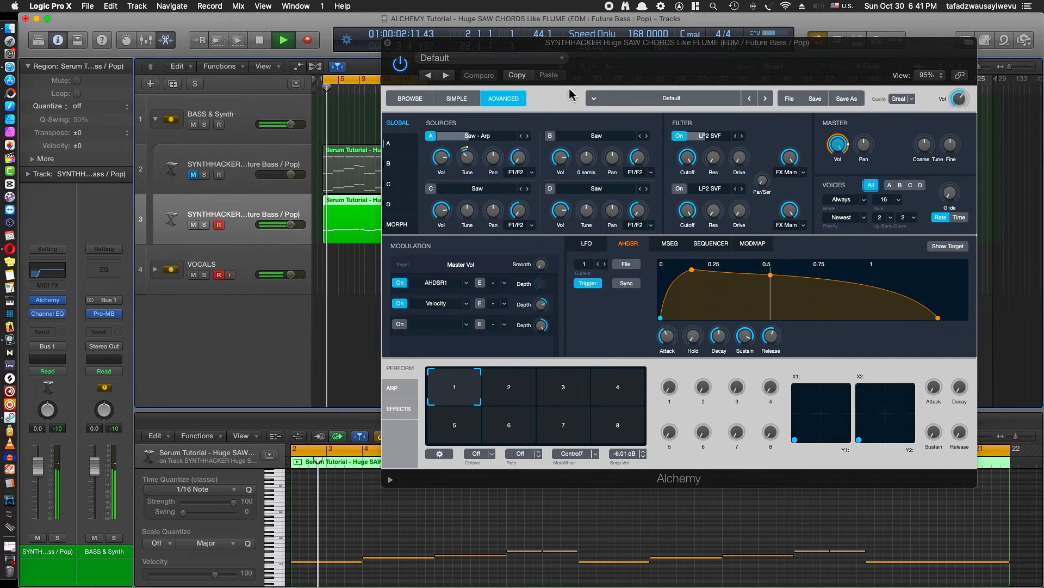
- Remove the Three Band EQ from the bass Alchemy's main effects during playback, and stop
left_click(398, 409)
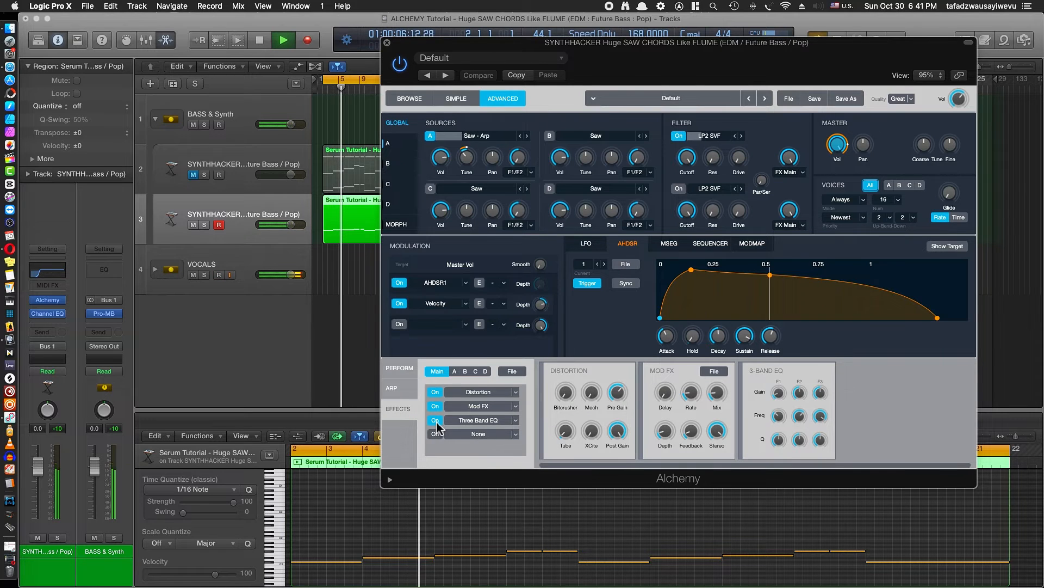
left_click(514, 420)
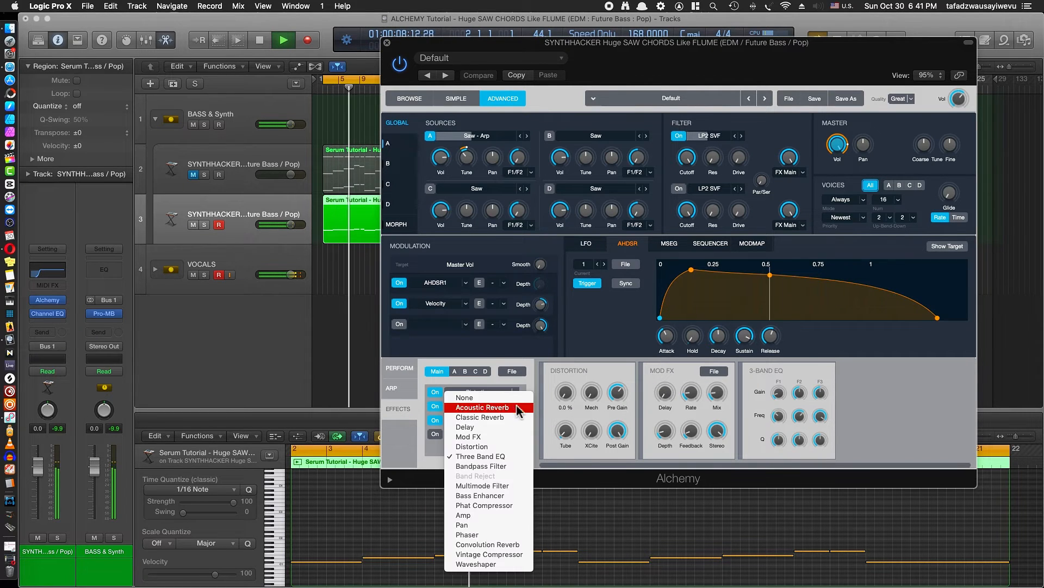
left_click(473, 397)
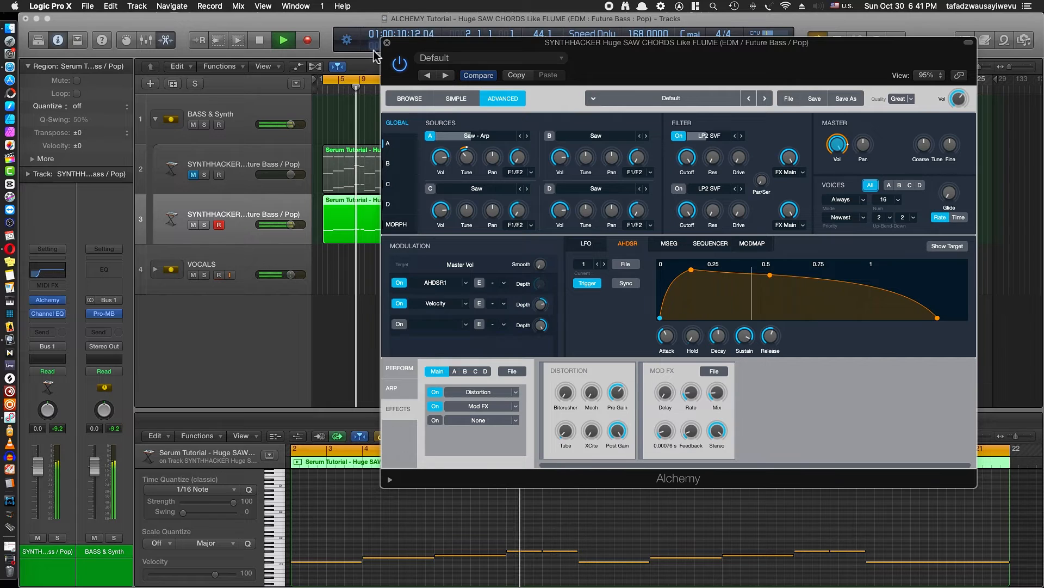
key("space")
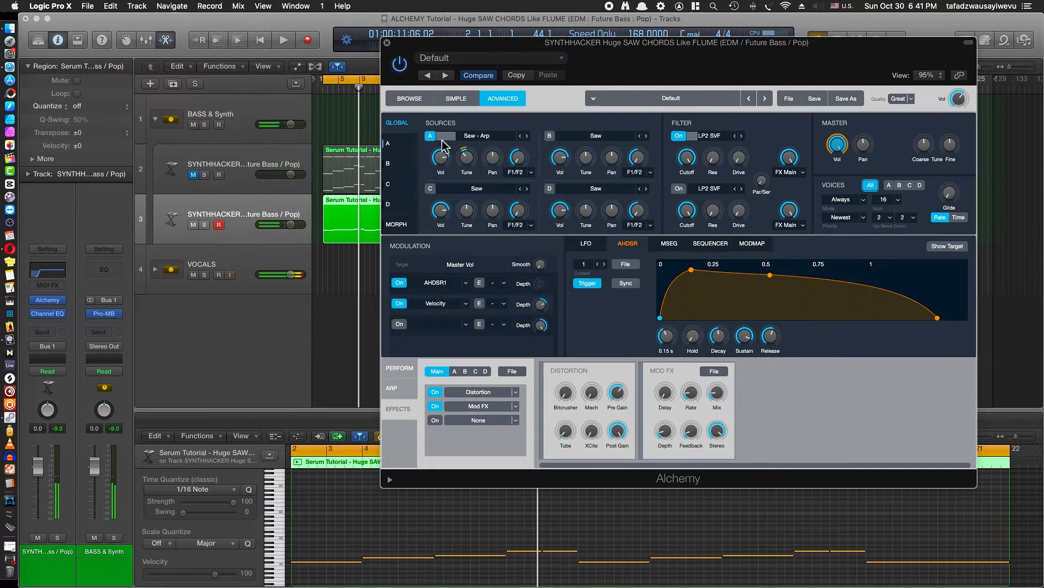
- Lower source A's coarse tuning in the bass Alchemy and play the bass line
left_click(468, 159)
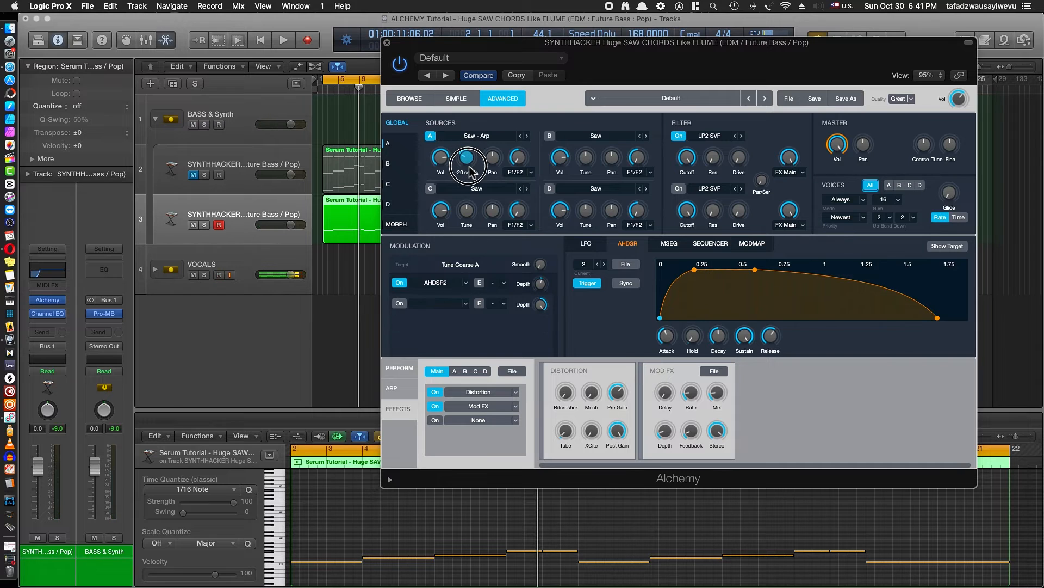
key("space")
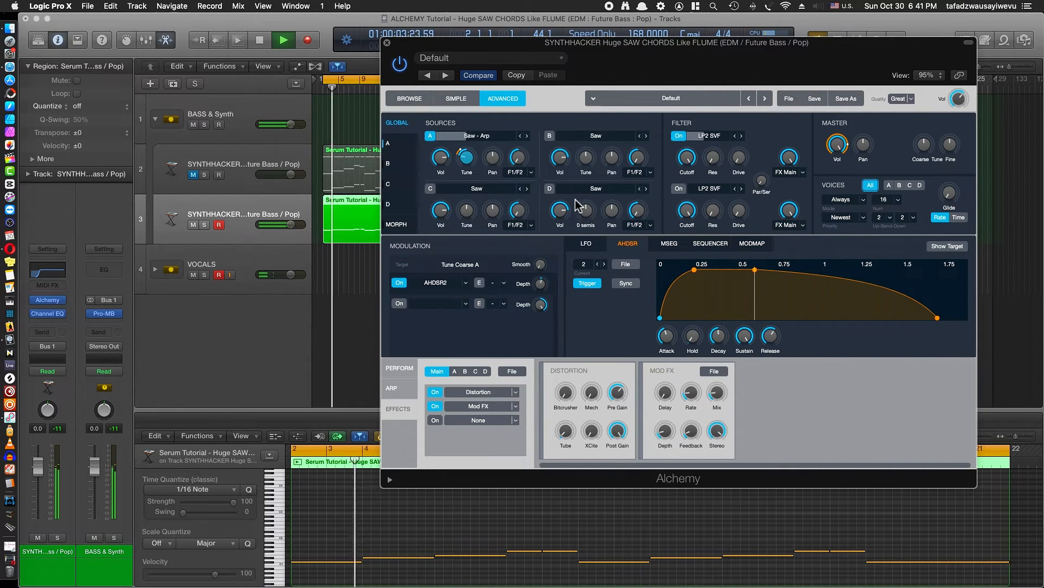
- Raise source A's filter 1 Drive and adjust the Distortion's Mech amount while the bass plays
left_click(389, 144)
left_click_drag(538, 226, 532, 191)
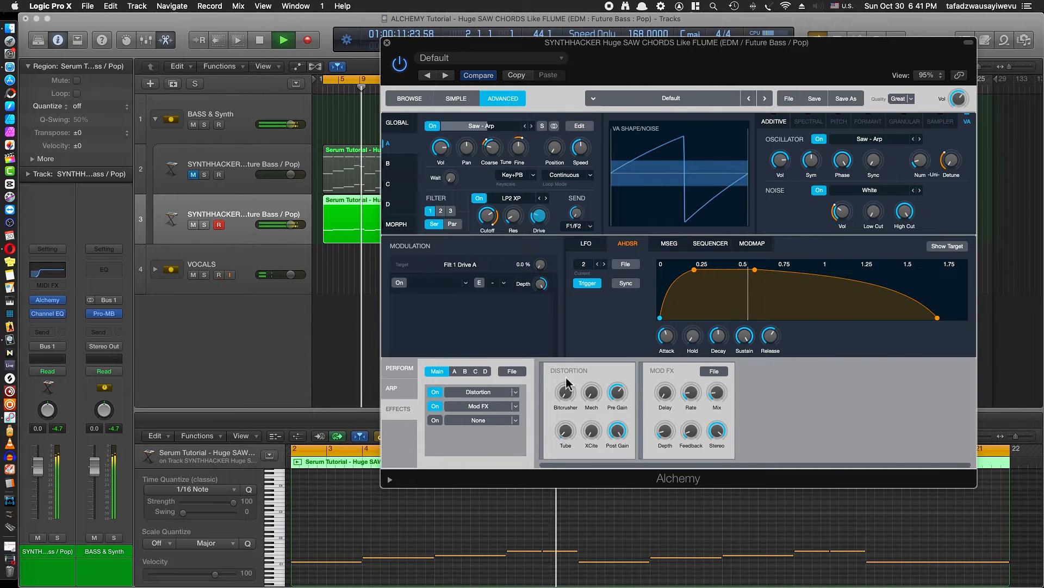
left_click(592, 391)
left_click_drag(592, 388, 592, 392)
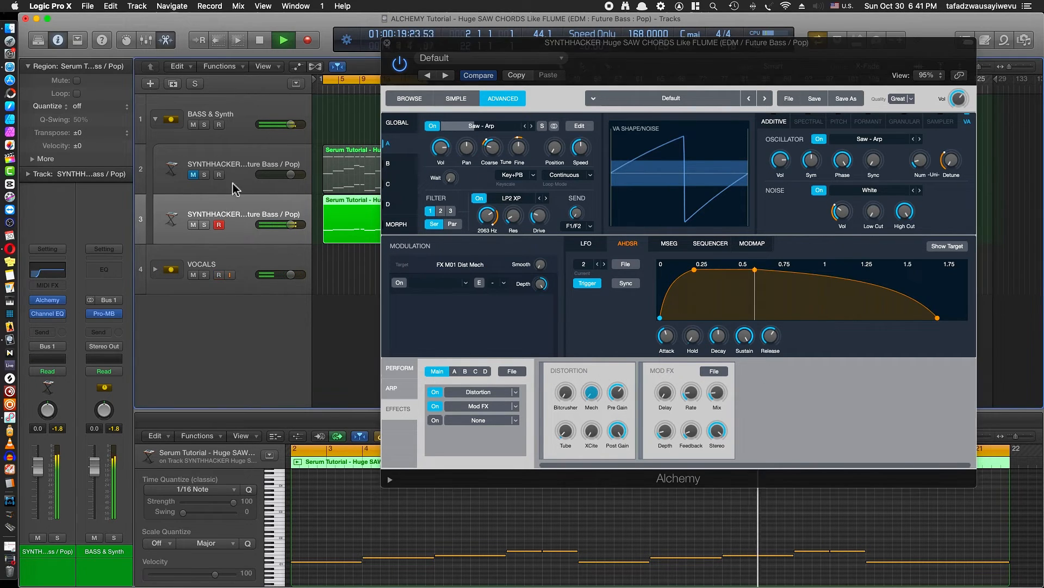
- Turn off the low-cut band in the bass track's Channel EQ during playback
left_click(254, 155)
left_click(246, 205)
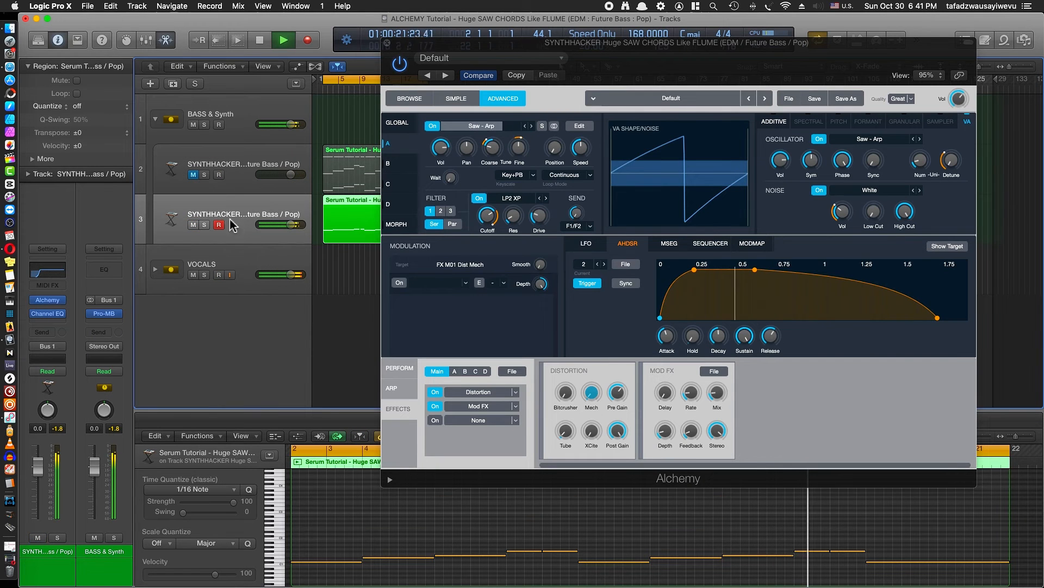
left_click(58, 273)
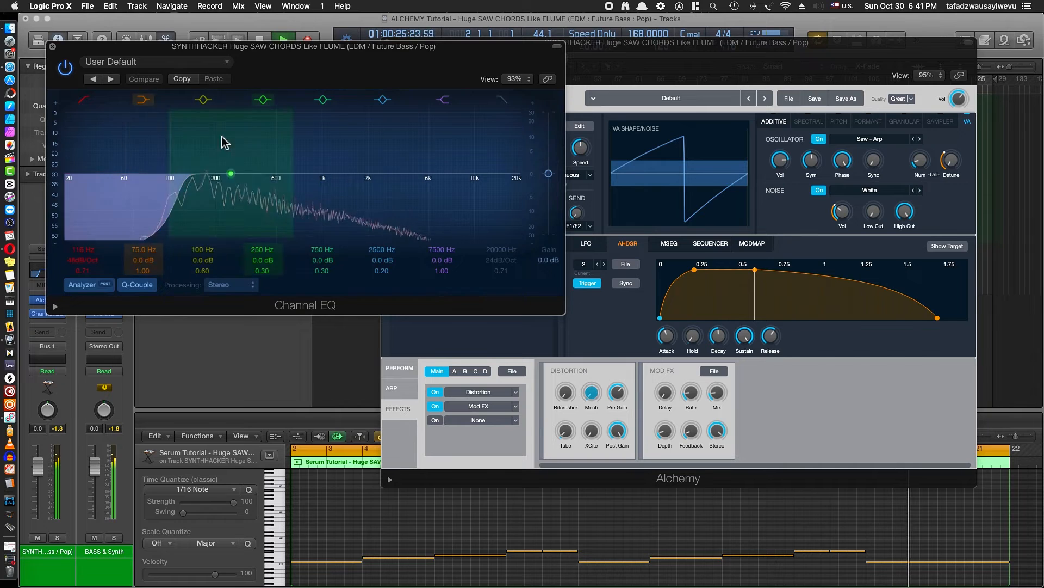
left_click(83, 101)
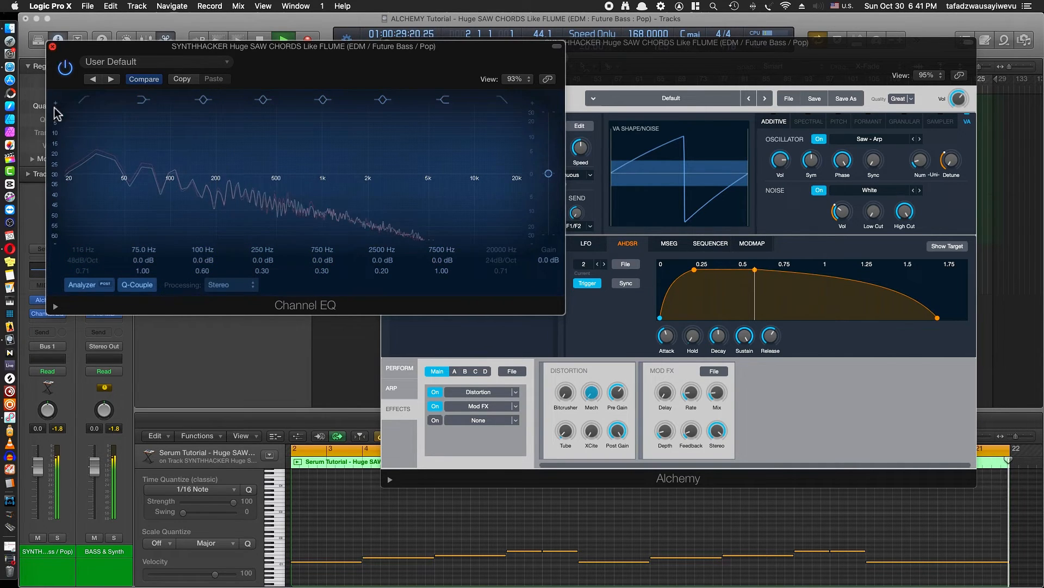
- Remove the bass track's Channel EQ and insert a fresh one with its default settings
left_click(53, 317)
left_click(61, 314)
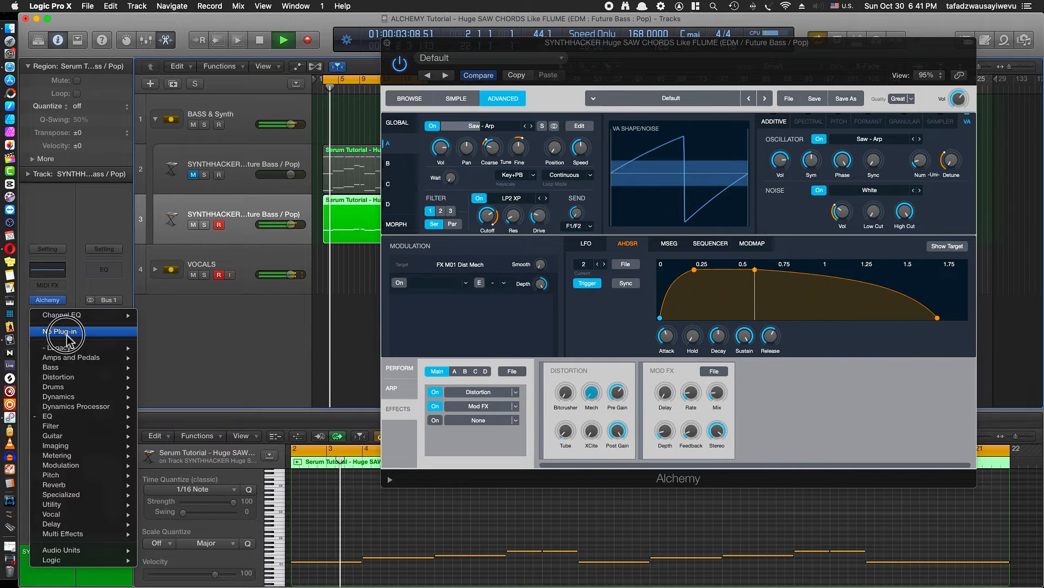
left_click(57, 326)
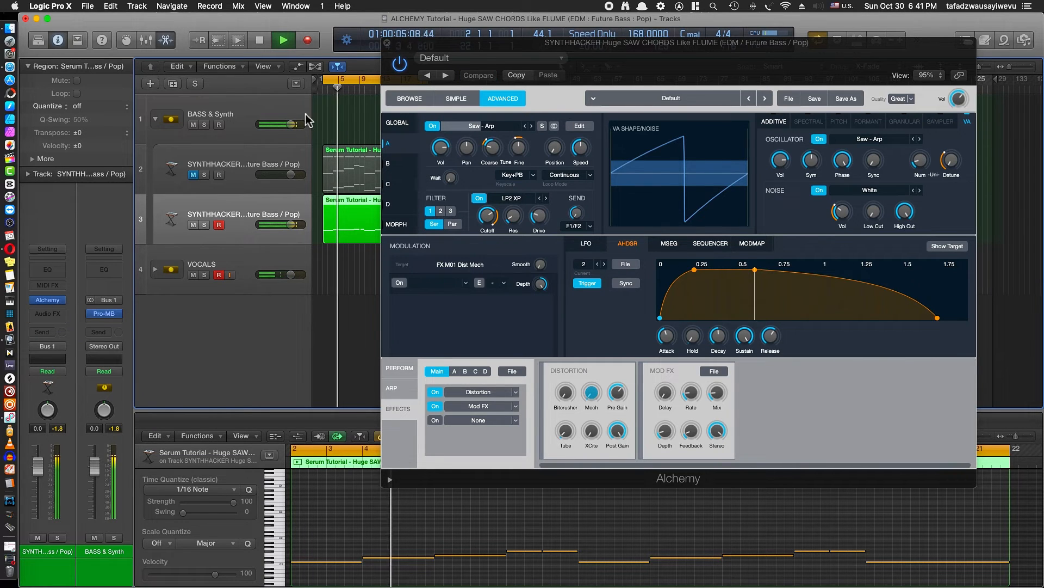
left_click(58, 270)
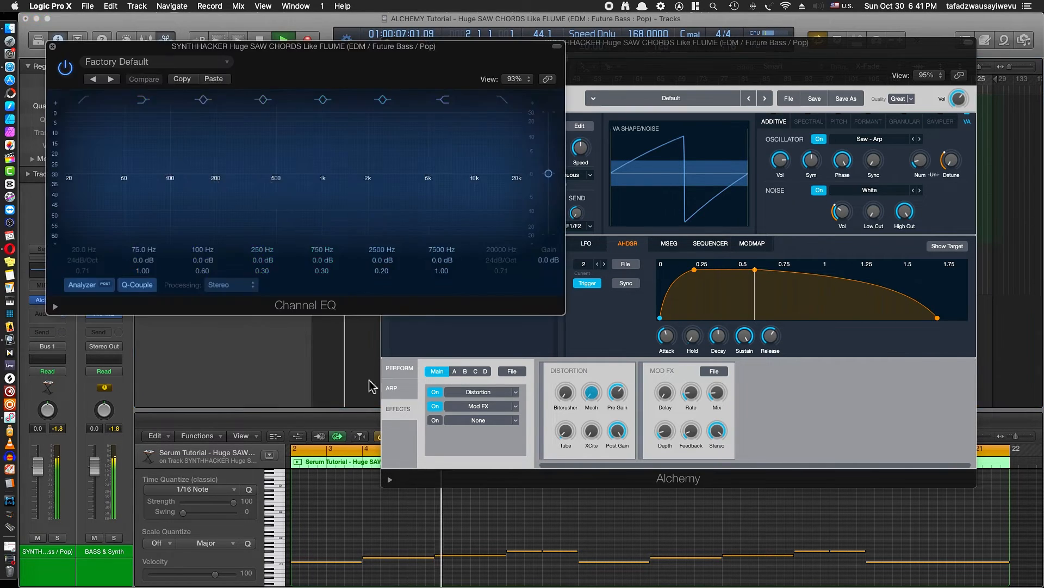
left_click(53, 47)
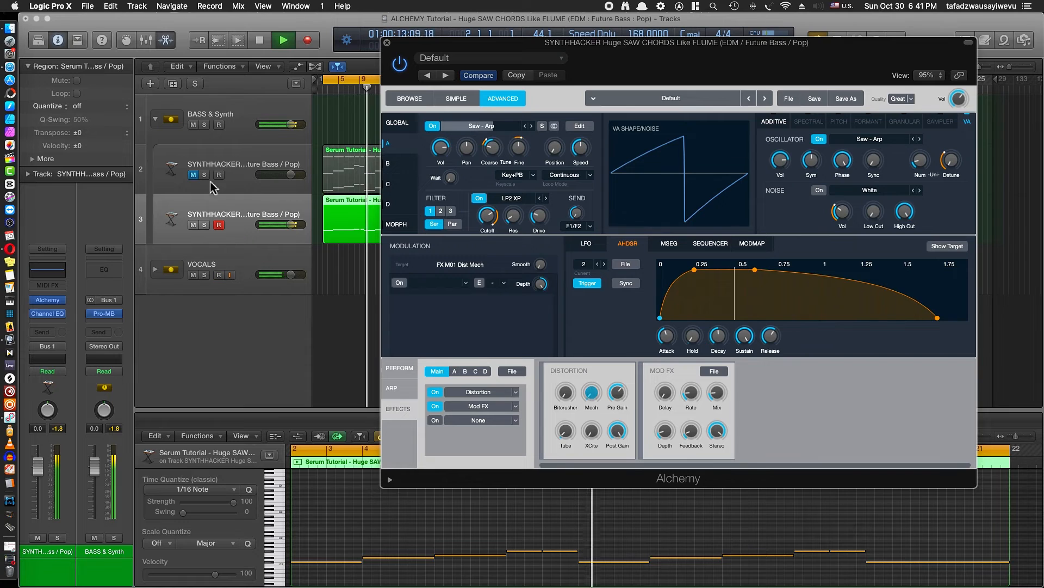
- Unmute the chord track, play it with the bass, and briefly solo the chords with their Channel EQ open
left_click(194, 175)
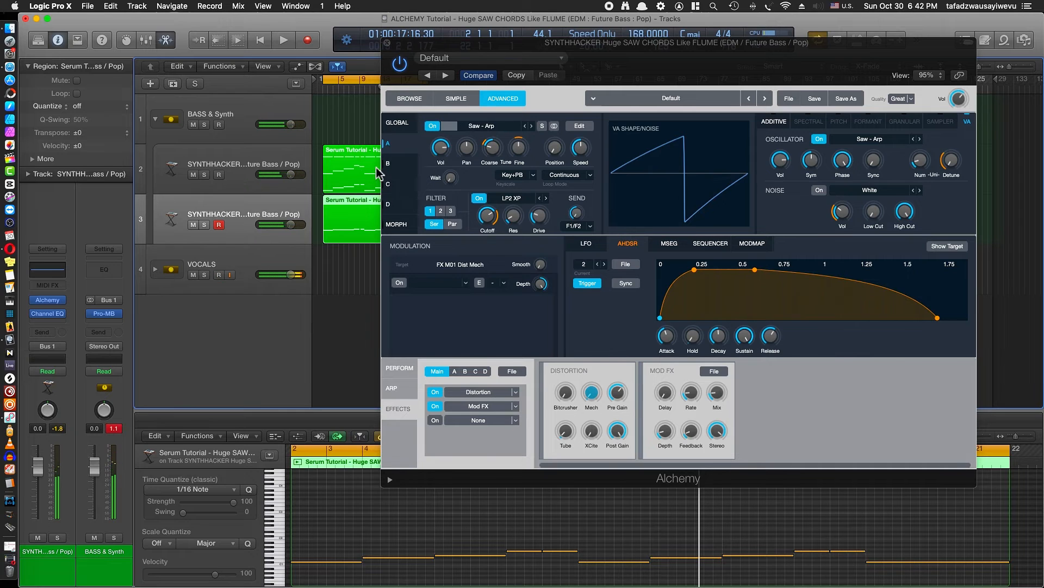
key("space")
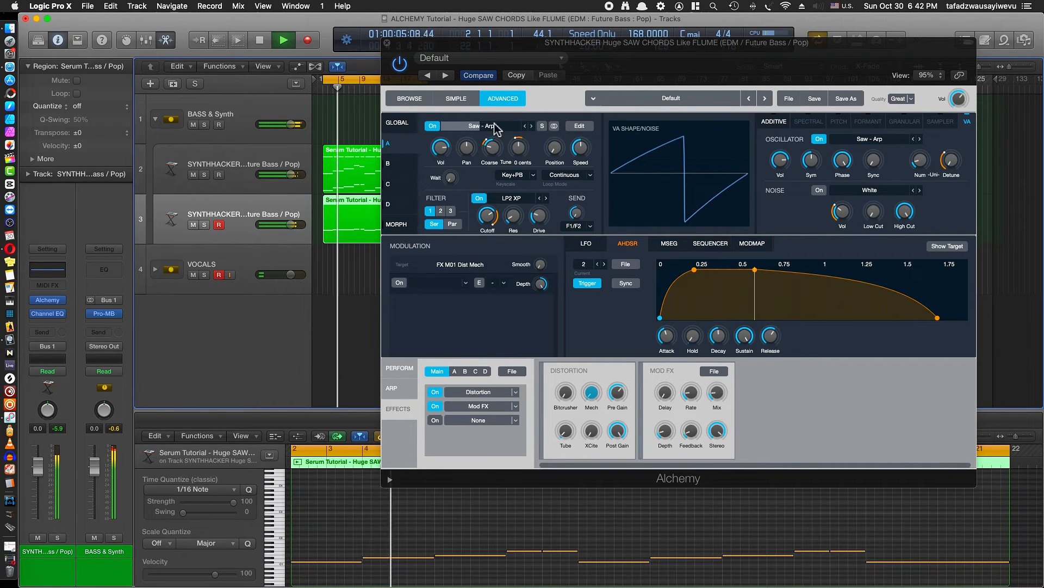
left_click(267, 163)
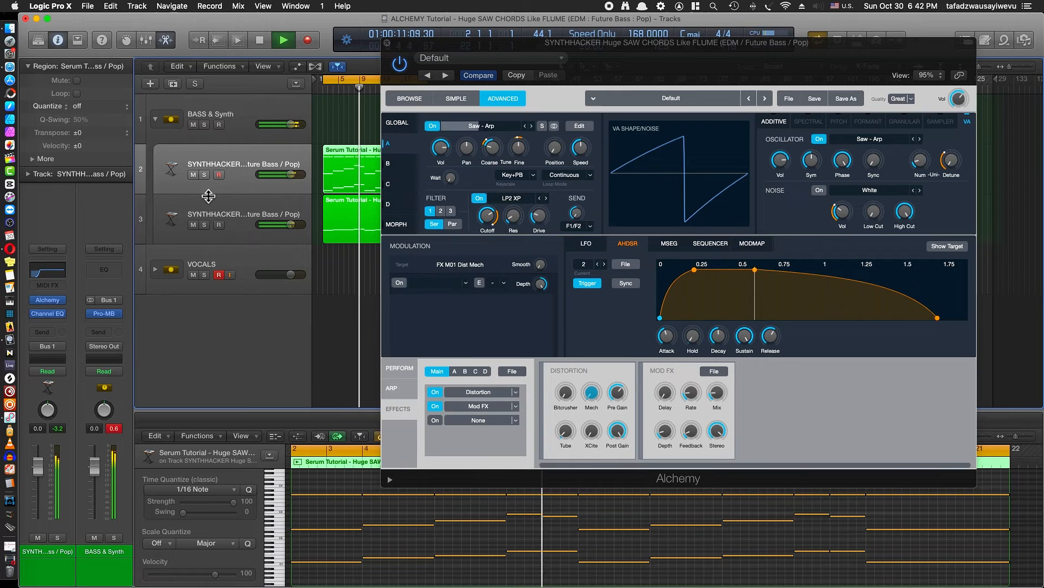
left_click(48, 314)
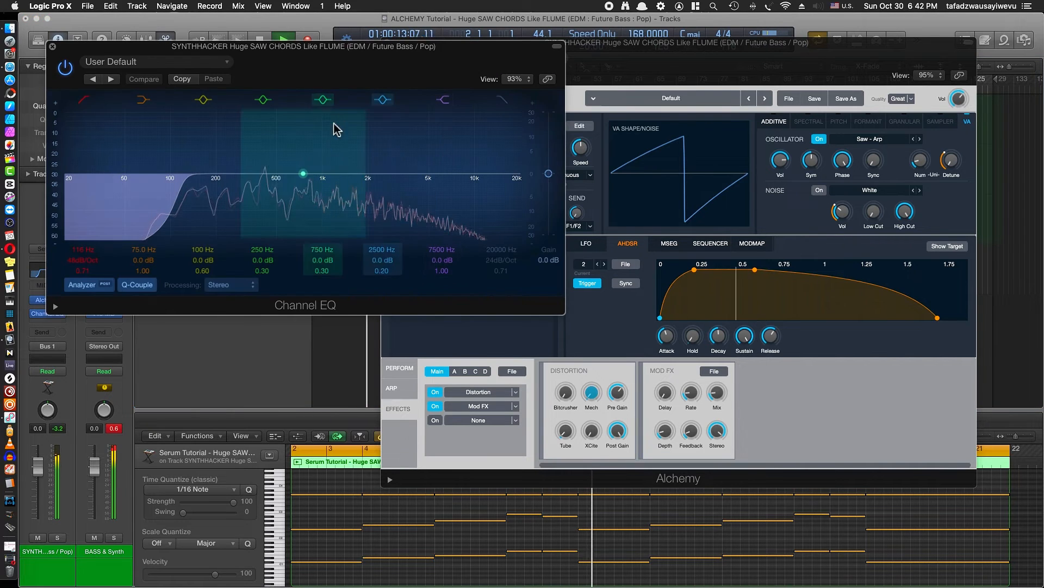
key("s")
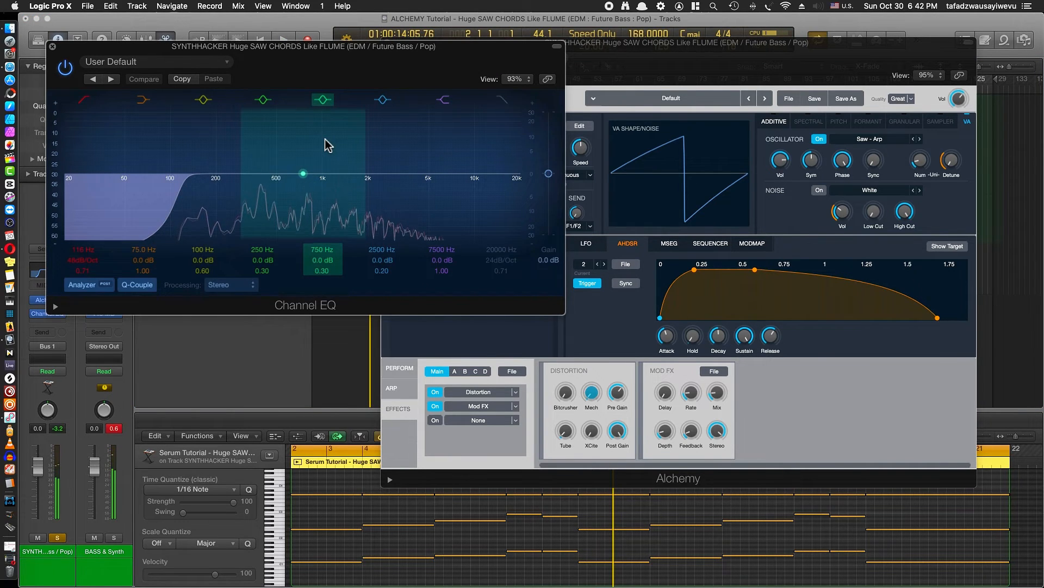
key("s")
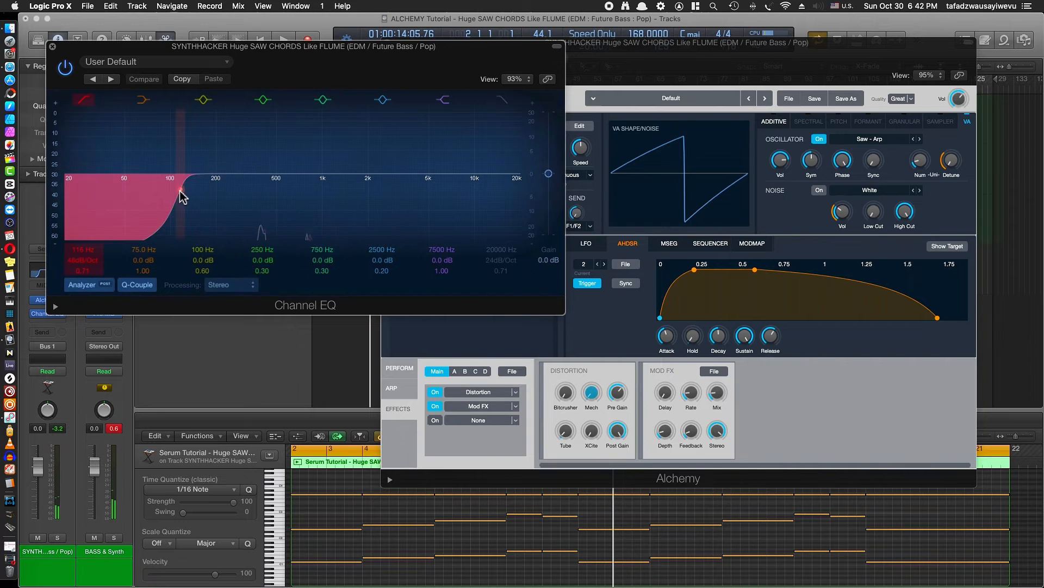
- Raise the low cut in the chord track's Channel EQ to about 174 Hz with a Q of 0.75, and play the result
left_click_drag(181, 191, 198, 189)
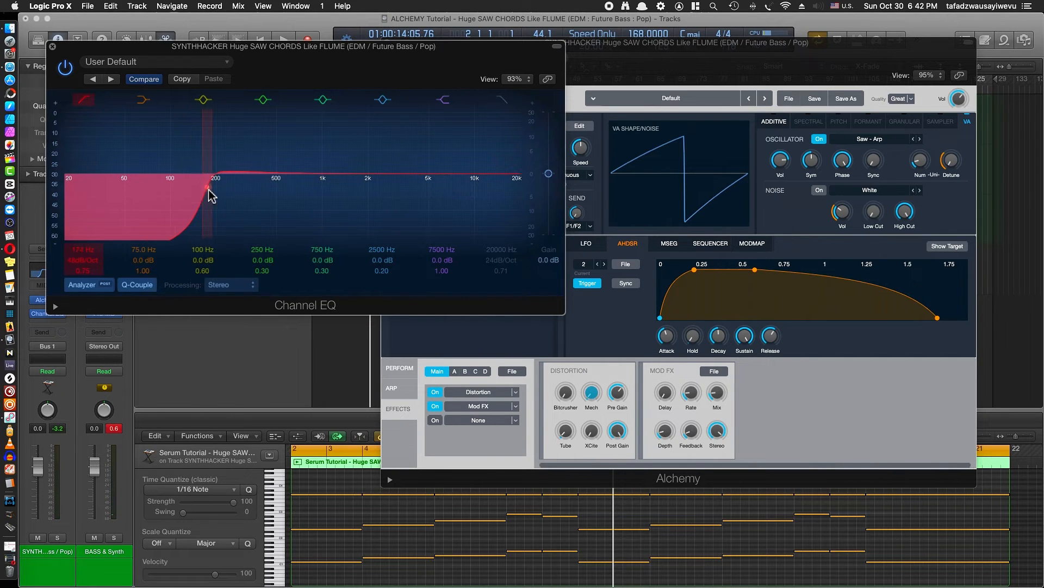
key("y")
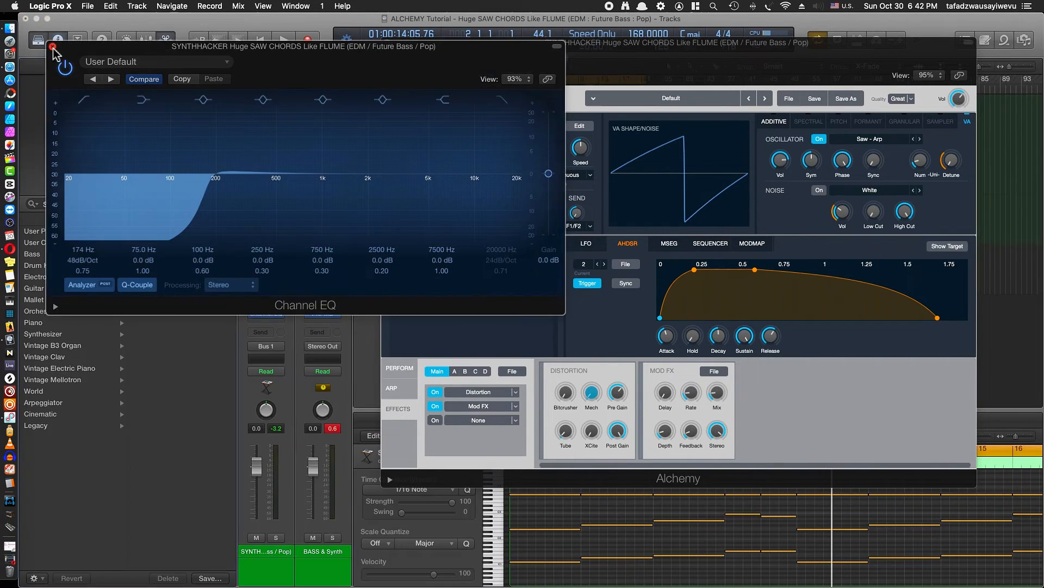
left_click(52, 47)
key("space")
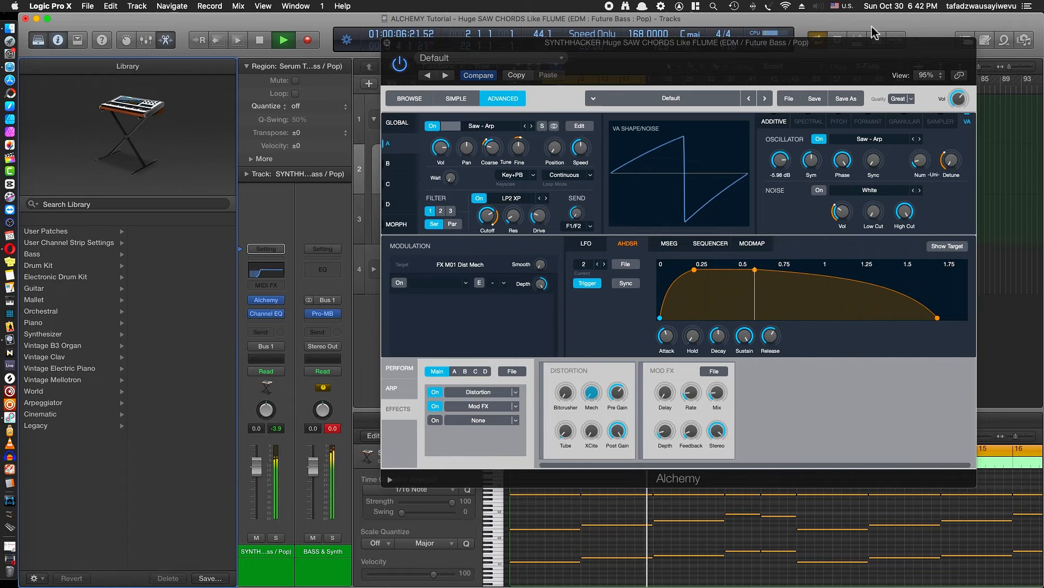
- Hide the bass Alchemy's window header, shrink the window, close the Library, and move the synth clear of the tracks
left_click(747, 60)
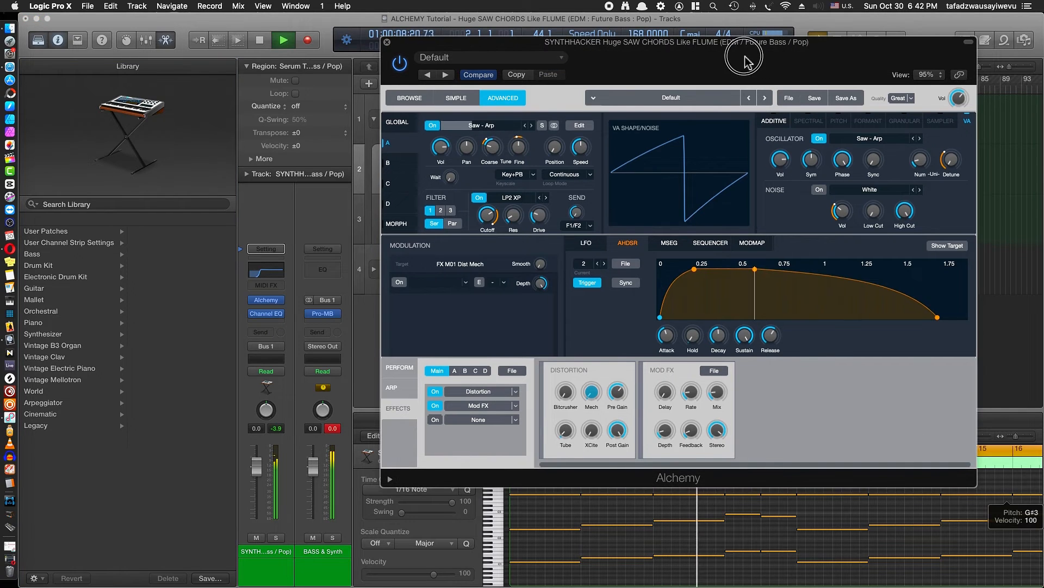
double_click(744, 46)
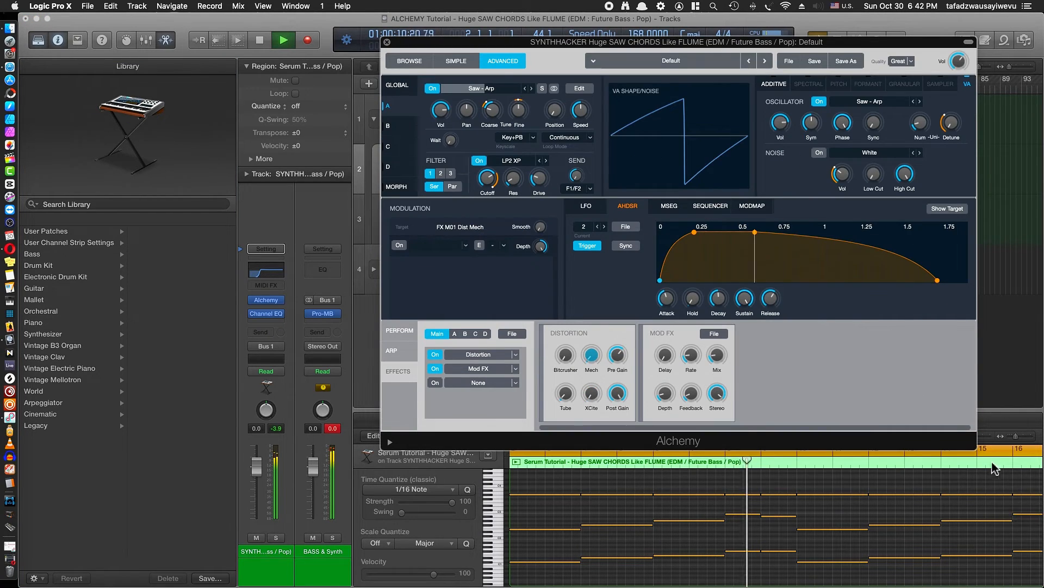
left_click_drag(974, 451, 793, 374)
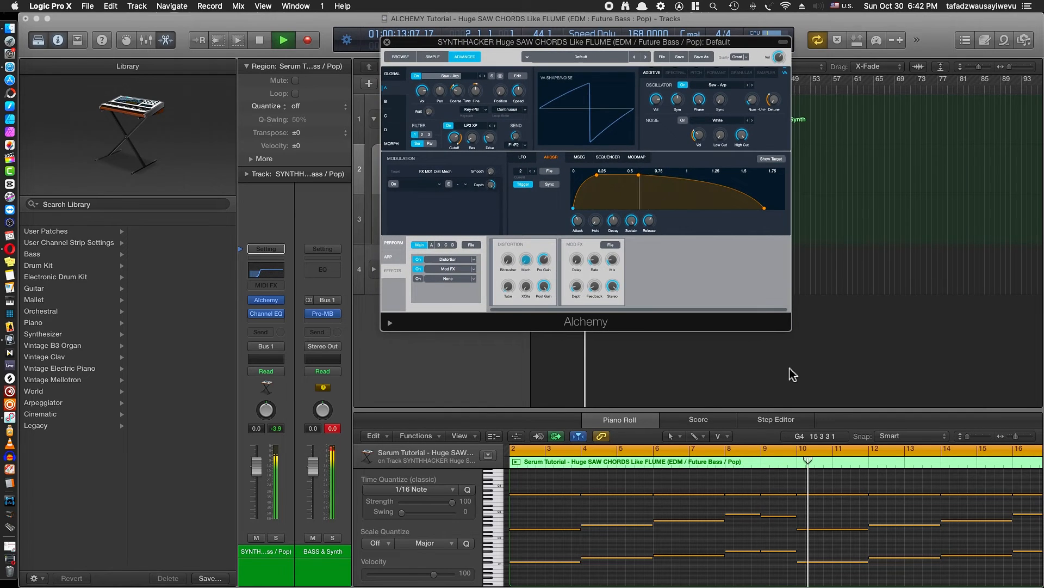
left_click(37, 43)
left_click_drag(702, 51, 939, 80)
- Select the bass track, and close and reopen its Alchemy to check which synth is showing
left_click(239, 212)
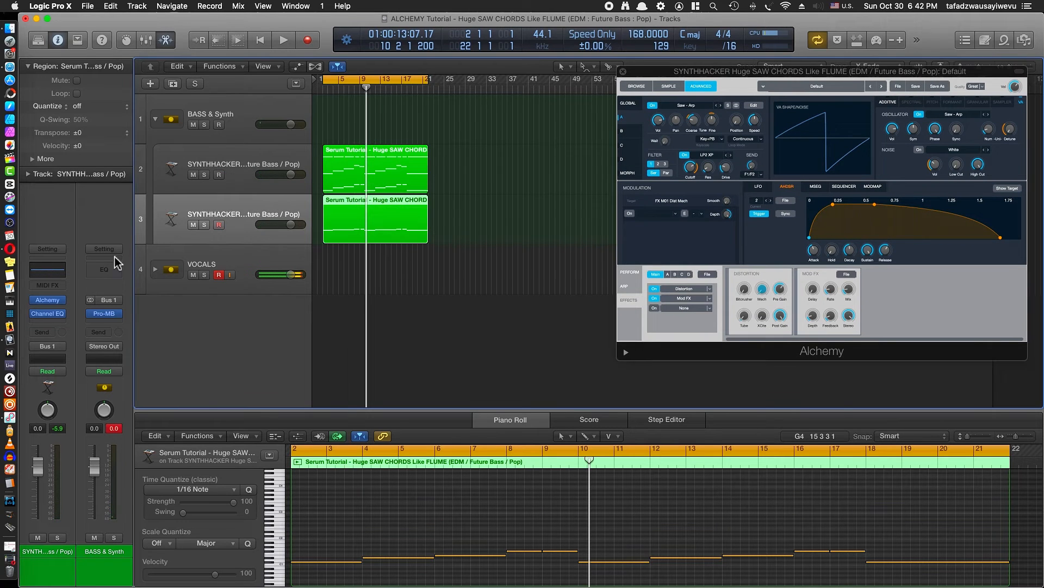
left_click(47, 300)
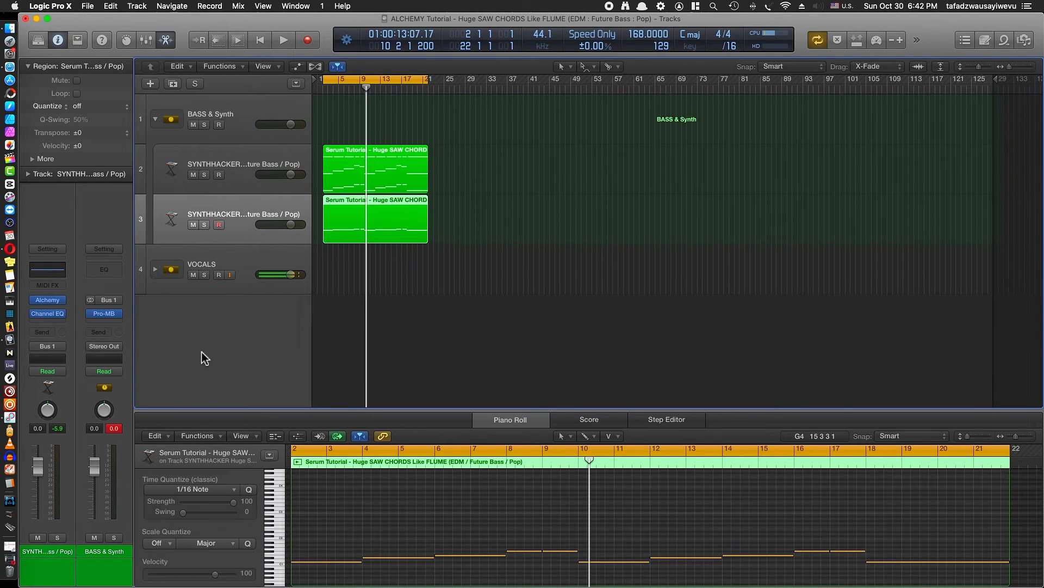
left_click(47, 301)
left_click(47, 301)
left_click(47, 301)
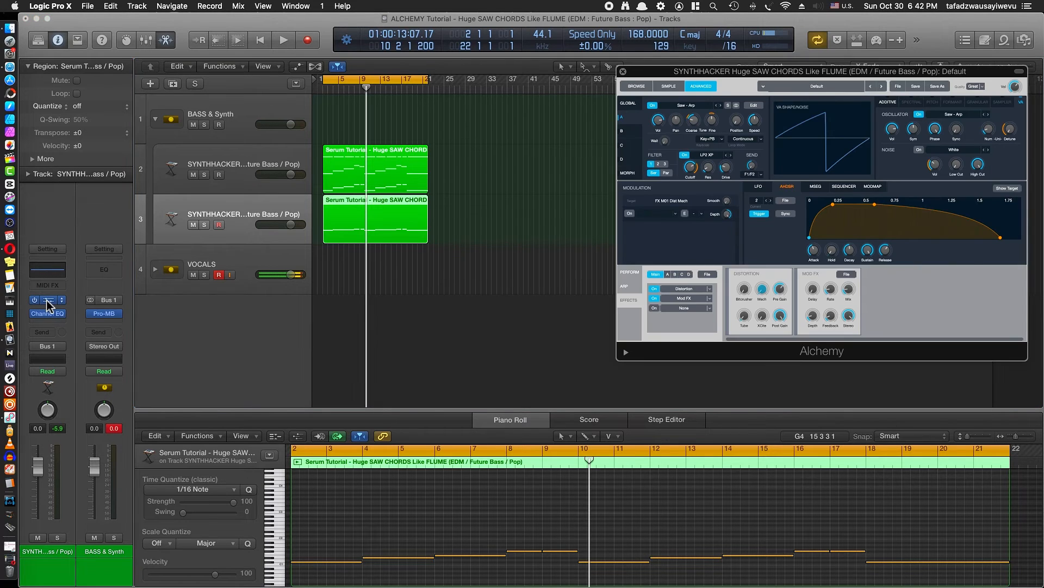
- Open the chord track's Alchemy, hide its window header, and shrink and place it beside the bass Alchemy
key("space")
left_click(260, 162)
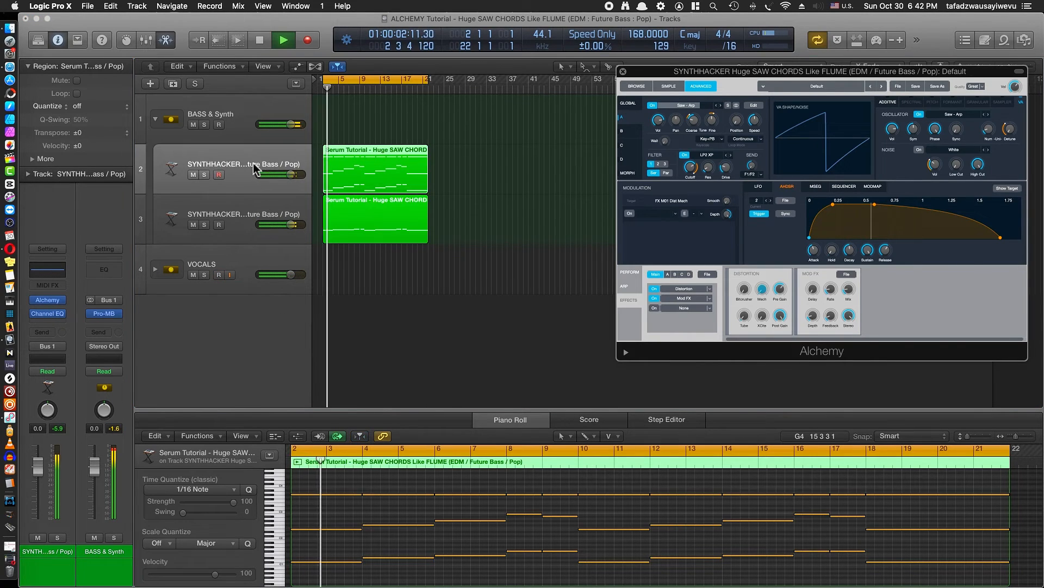
left_click(48, 302)
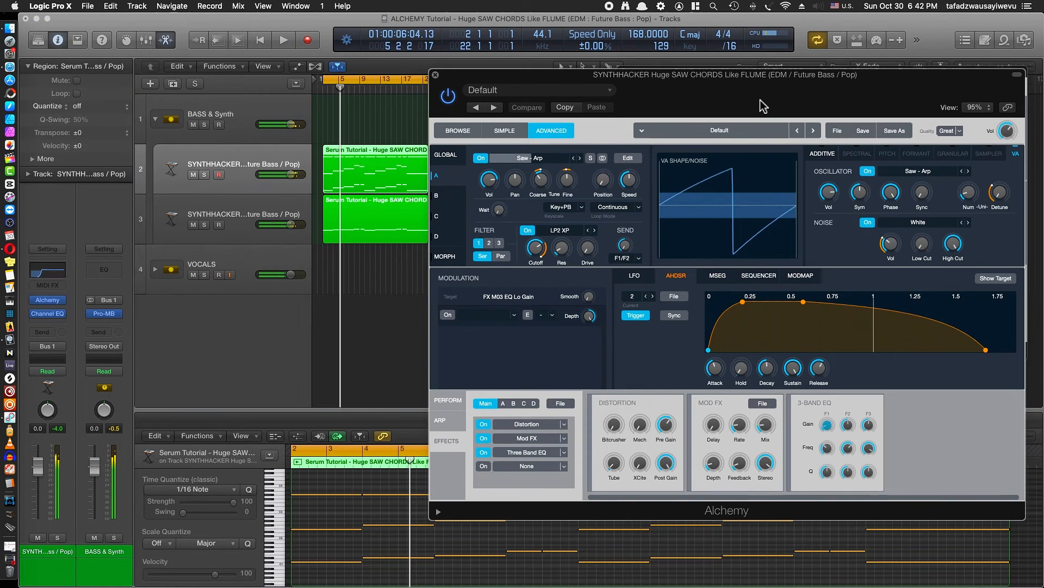
left_click_drag(764, 106, 394, 148)
double_click(521, 122)
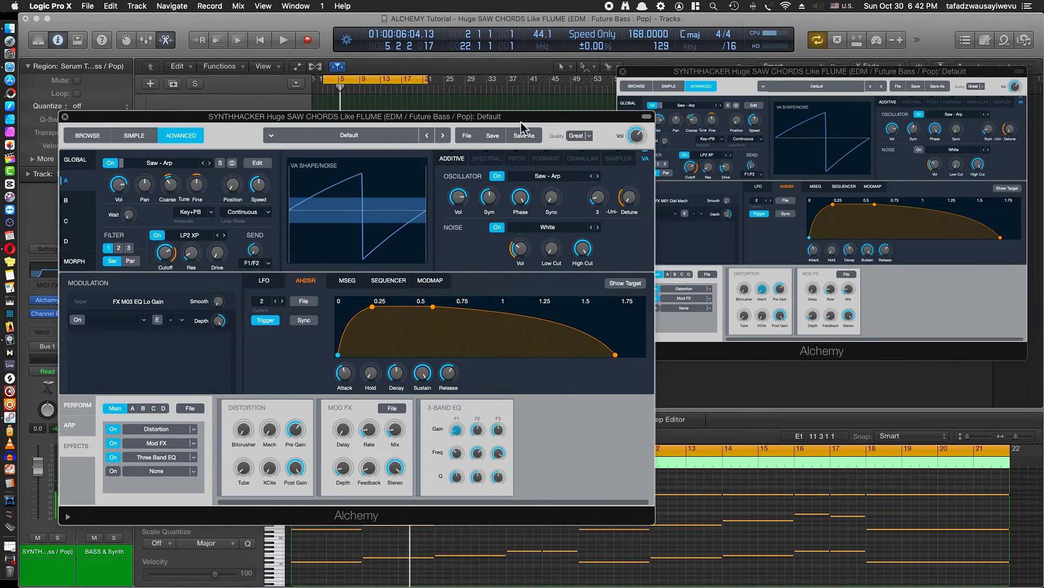
left_click_drag(563, 442, 489, 343)
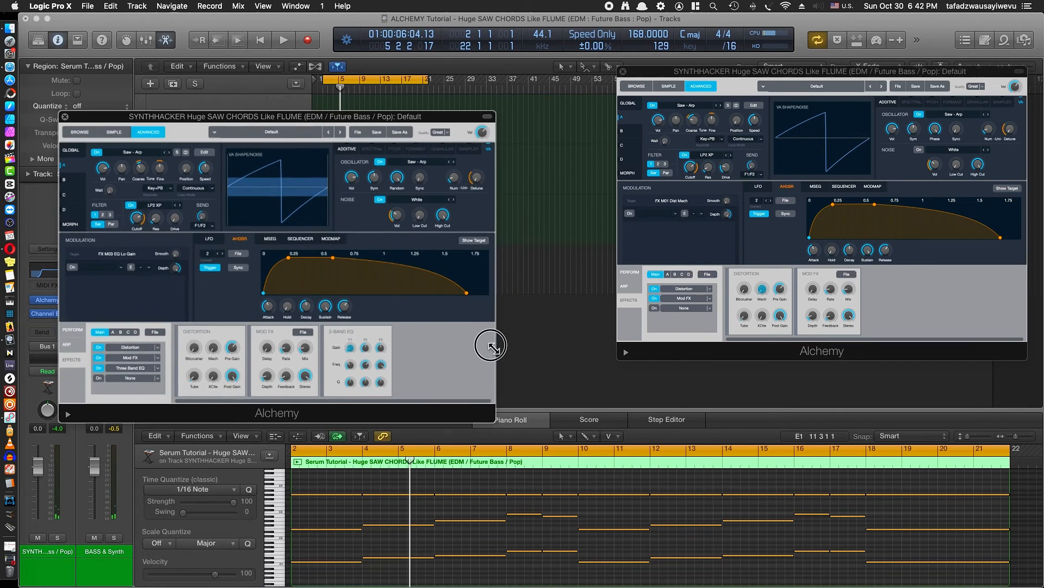
left_click_drag(428, 117, 531, 101)
- Play the chords and bass with both synths side by side, and close both Alchemy windows and stop
key("space")
left_click_drag(756, 74, 753, 112)
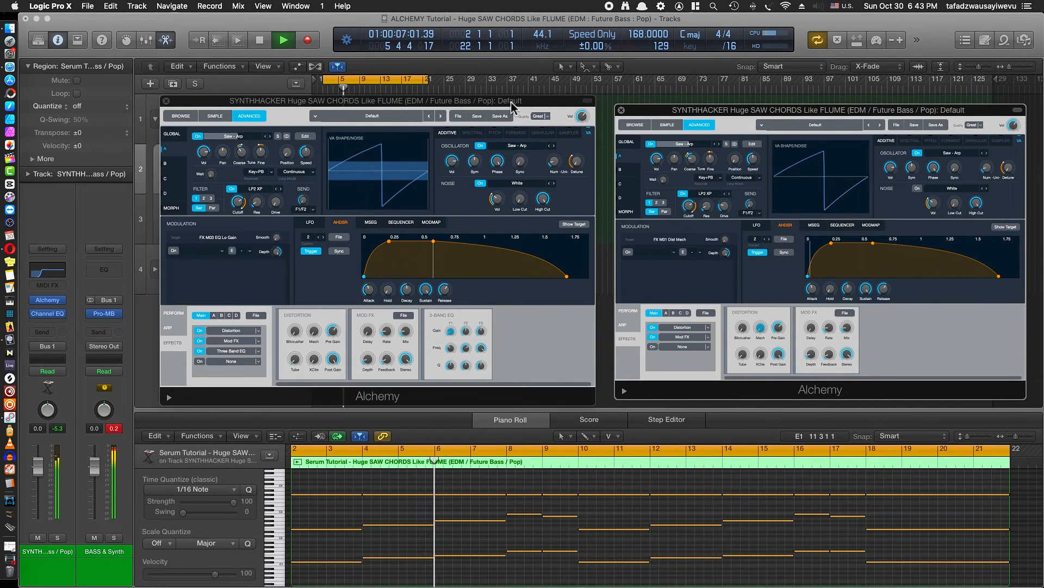
left_click(166, 102)
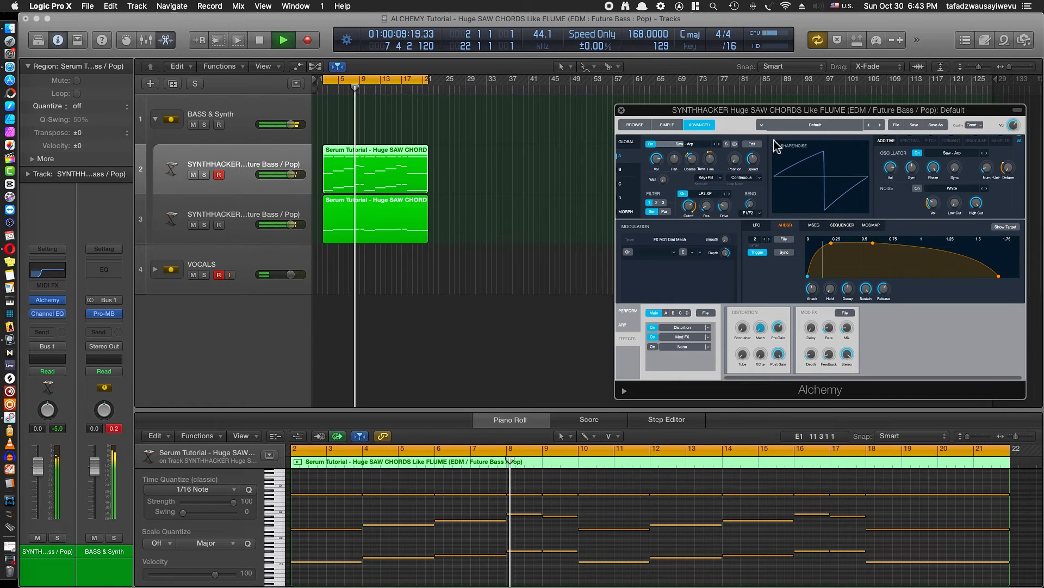
left_click(621, 110)
key("space")
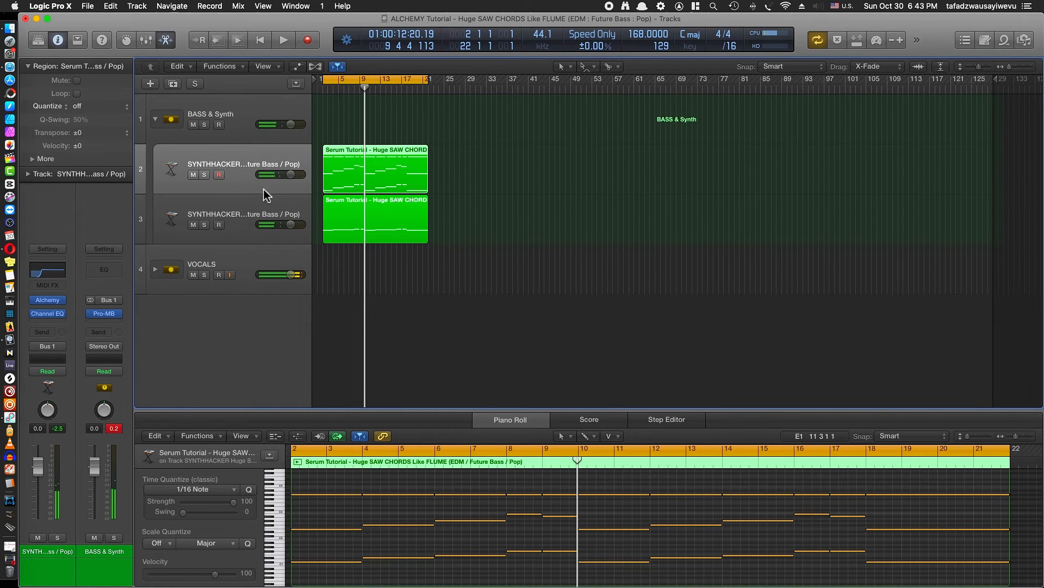
left_click(230, 111)
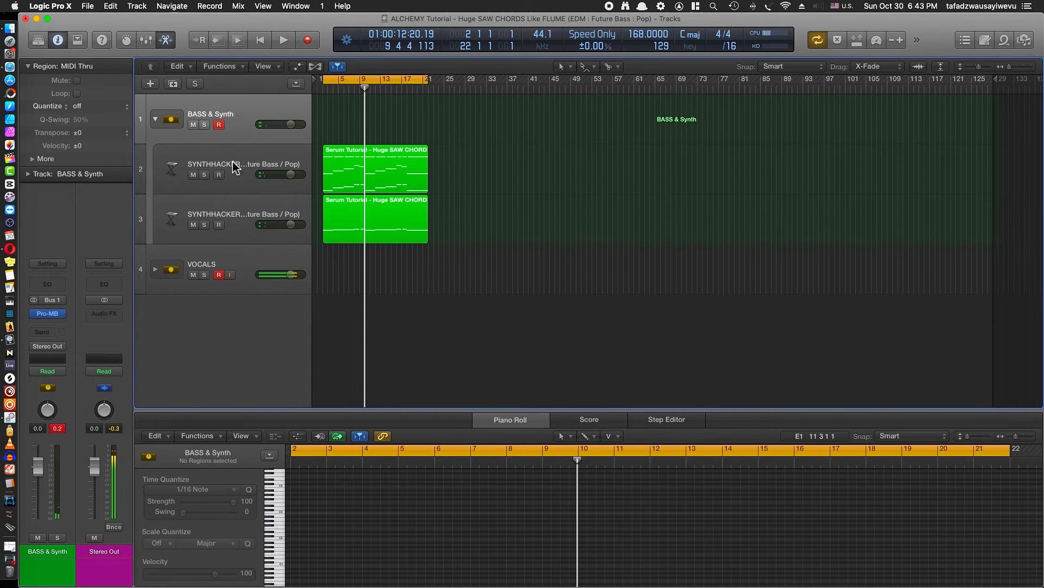
left_click(235, 226)
left_click(236, 168)
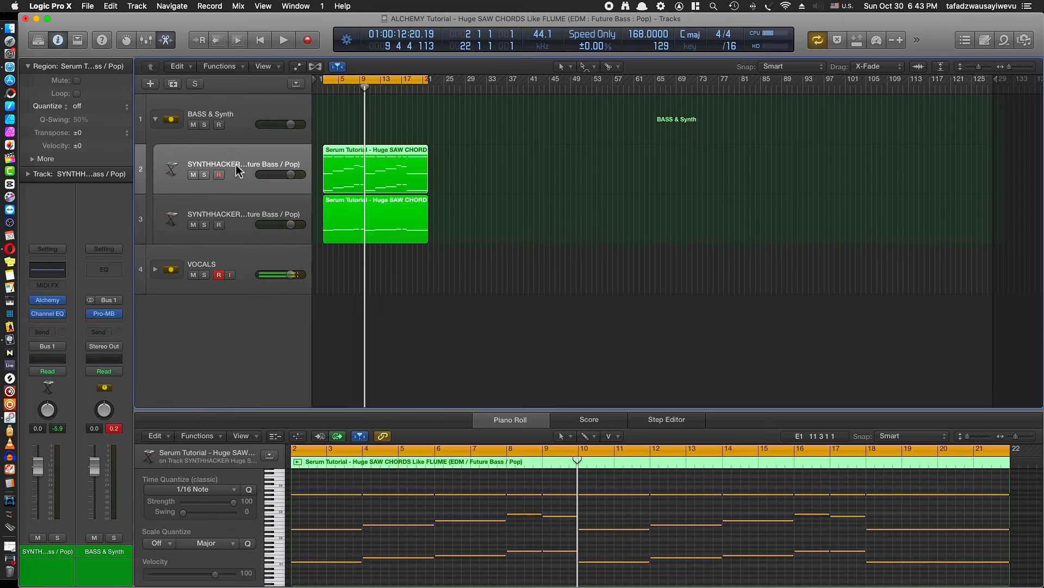
left_click(240, 128)
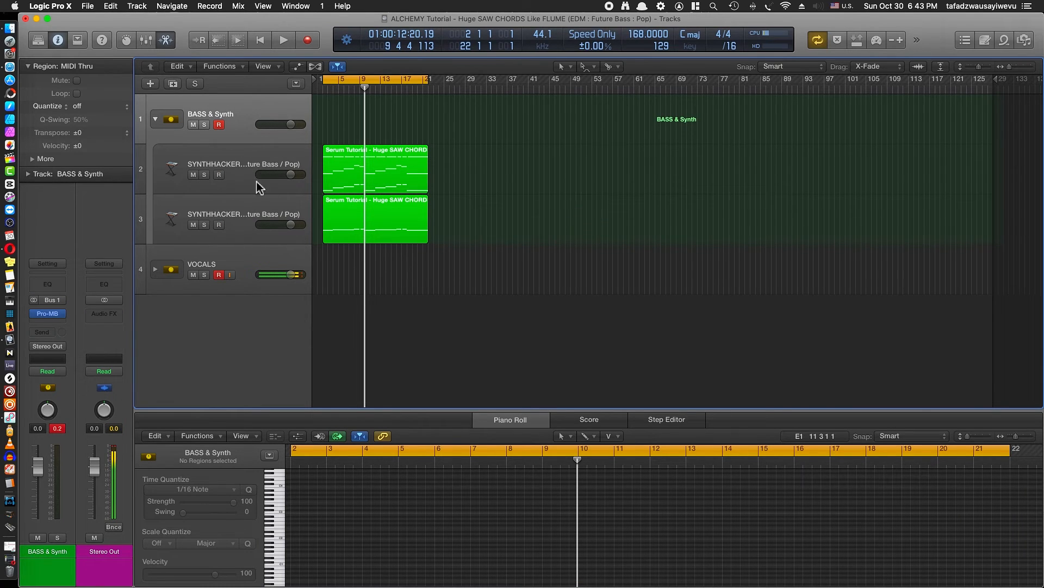
- Move the chord and bass tracks out of the BASS & Synth stack, and delete the empty stack
left_click(240, 172)
left_click(244, 204, "shift")
left_click_drag(250, 153, 251, 107)
left_click(240, 224)
key("super+BackSpace")
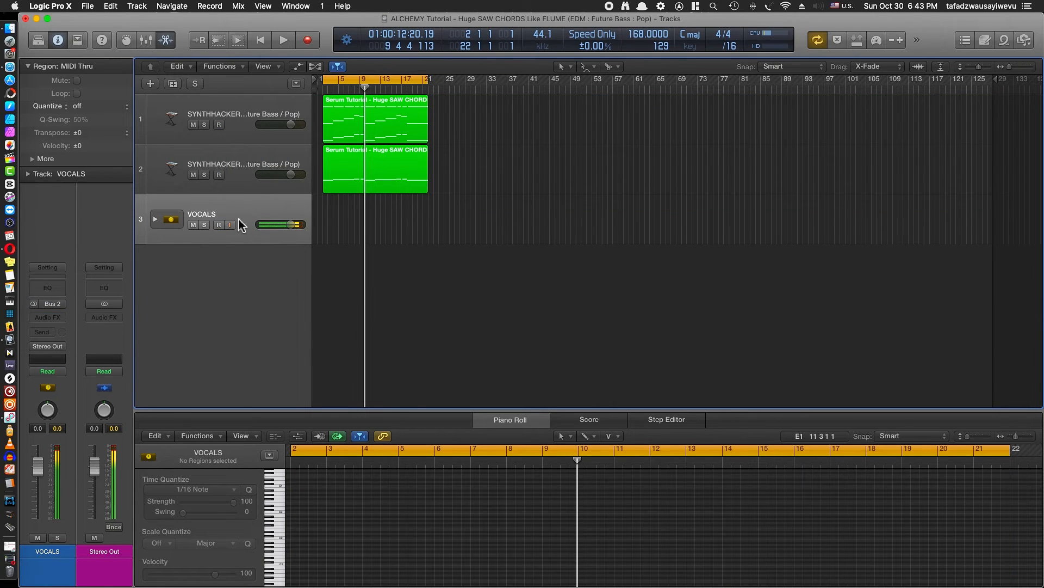
- Group the chord and bass tracks into a new summing stack
left_click(261, 112)
left_click(250, 150)
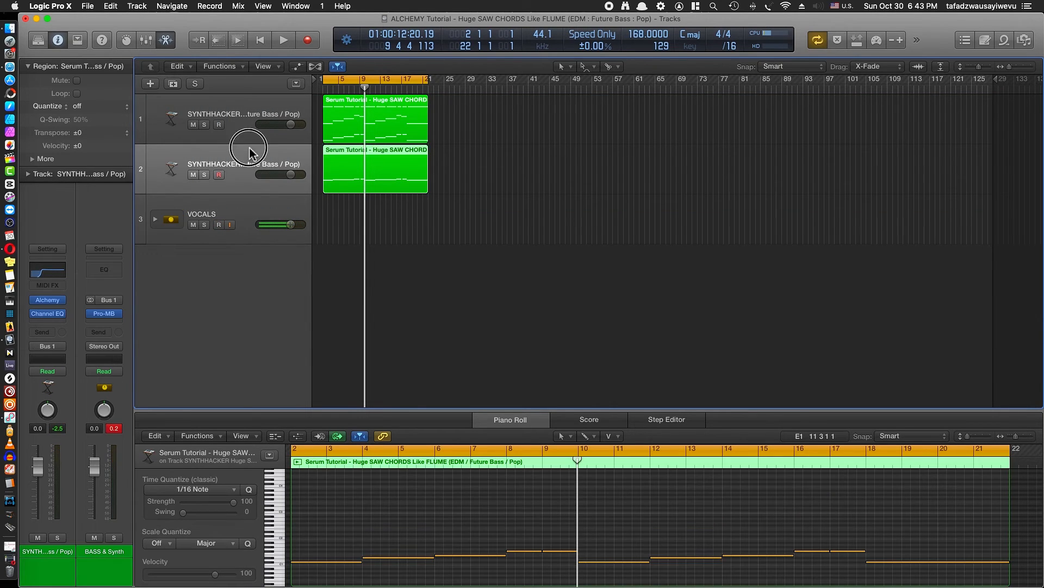
left_click(243, 107, "shift")
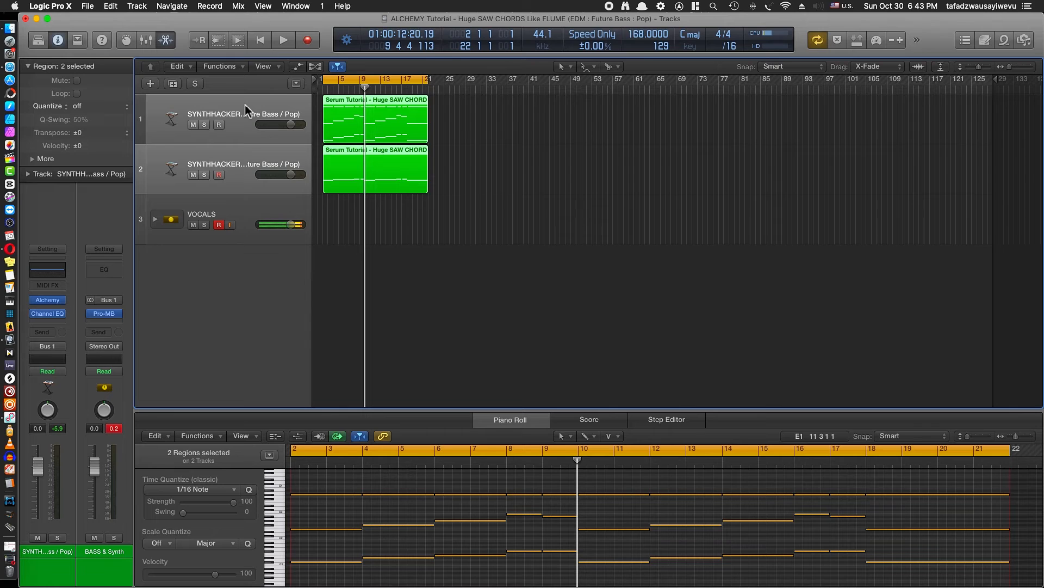
key("super+shift+d")
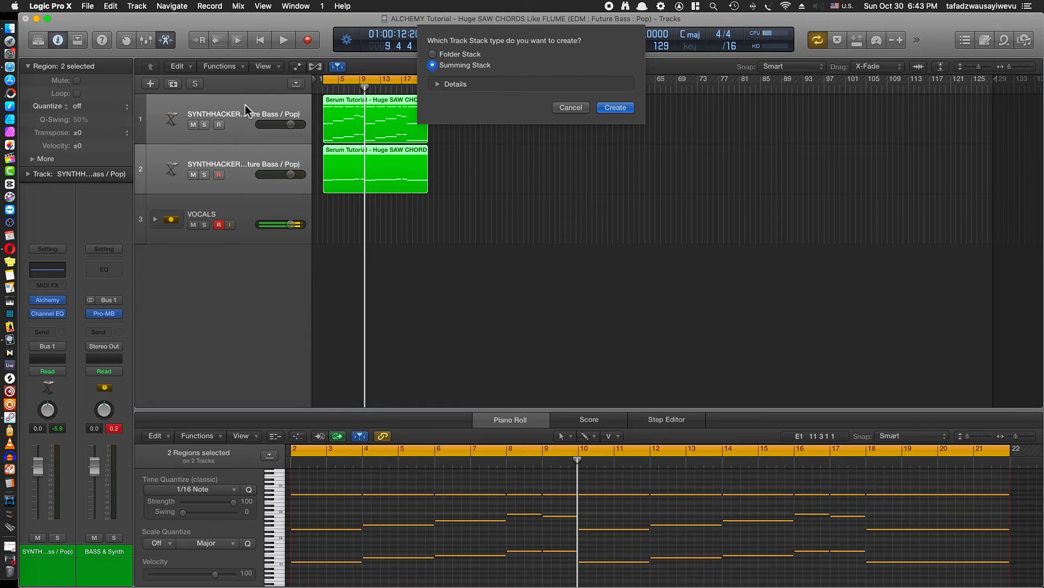
left_click(615, 108)
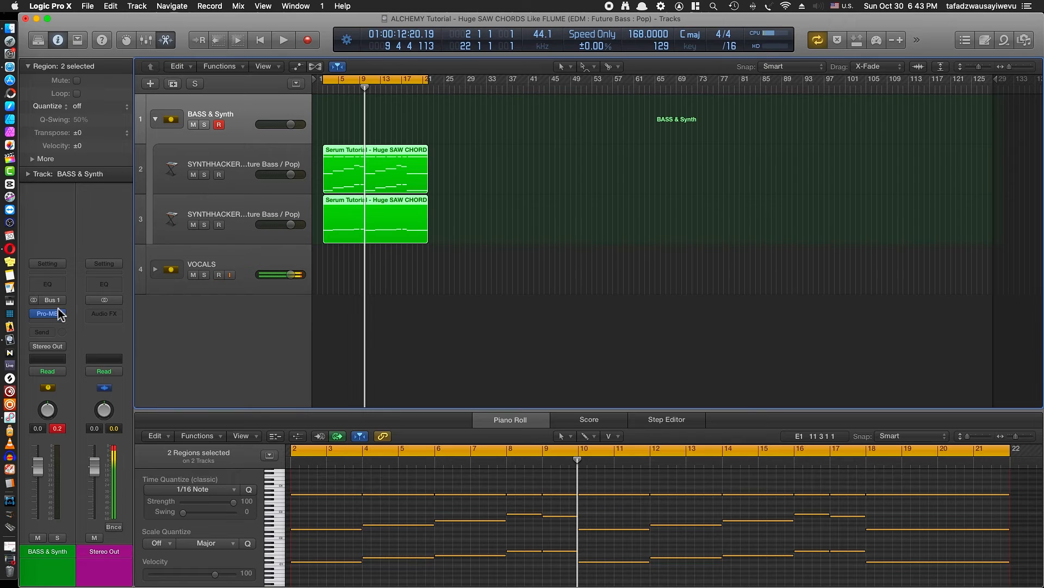
- Open the Pro-MB on the BASS & Synth stack to check its side-chain source, and close it
left_click(232, 114)
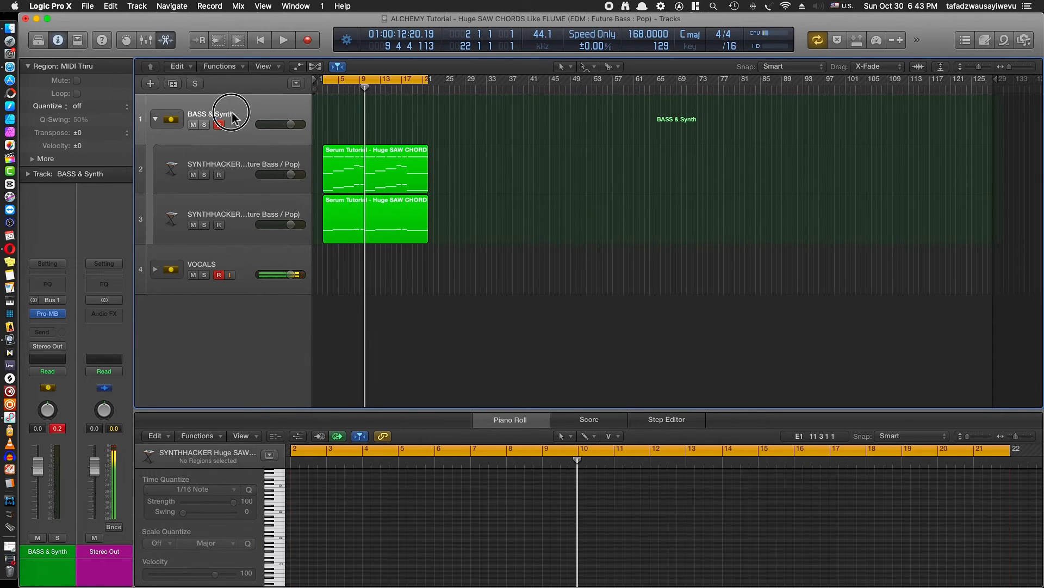
left_click(52, 320)
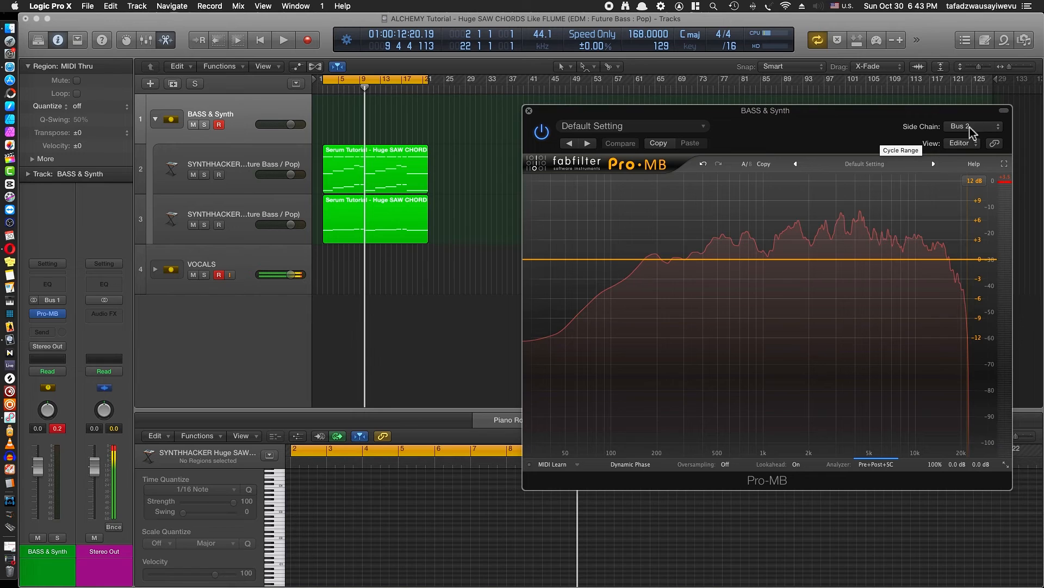
left_click(529, 111)
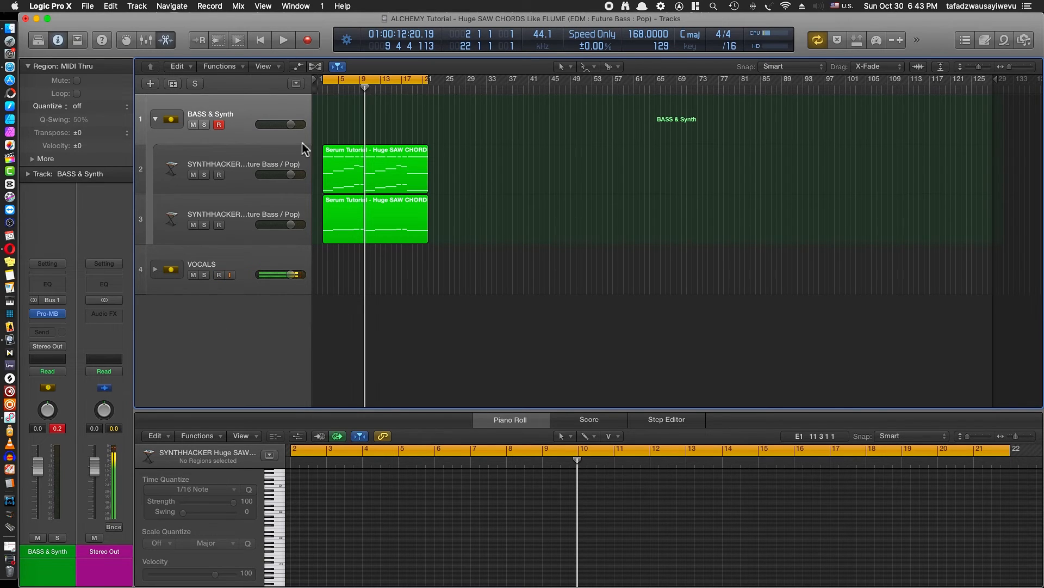
left_click(237, 172)
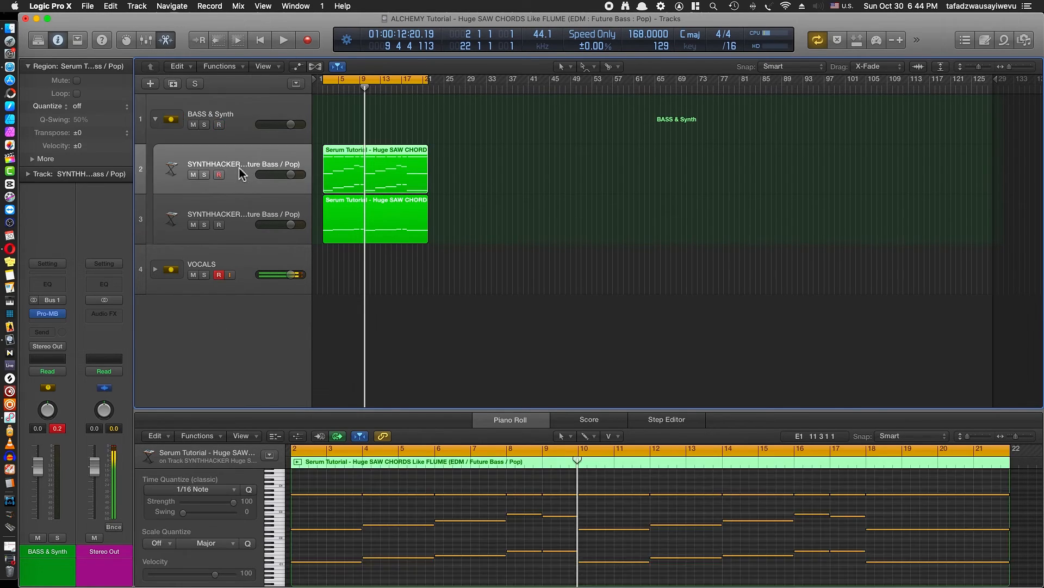
- Add a Channel EQ to the BASS & Synth stack, pull its high cut down to about 10600 Hz during playback, and move the window off the tracks
left_click(242, 121)
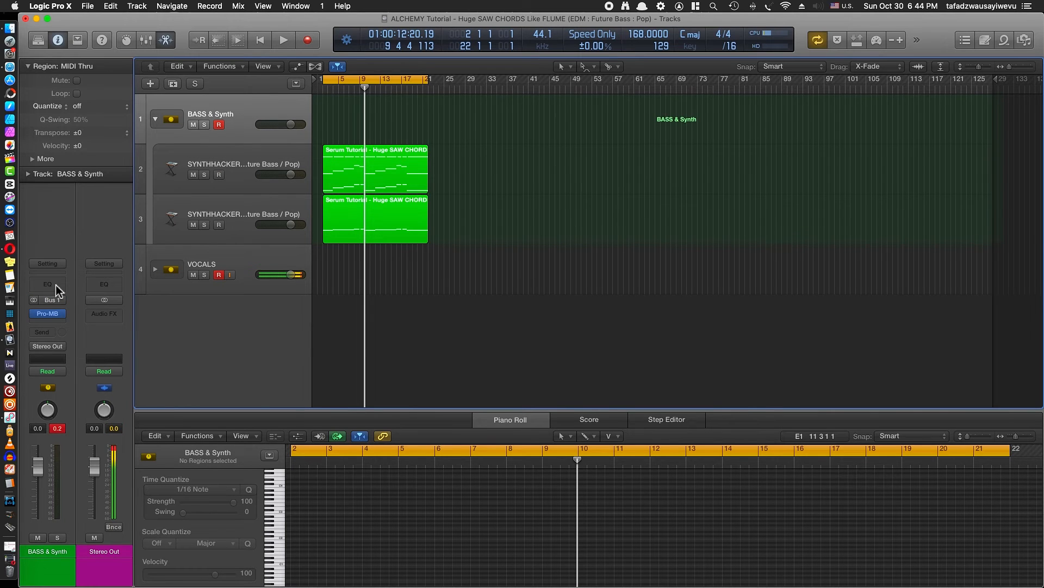
left_click(56, 285)
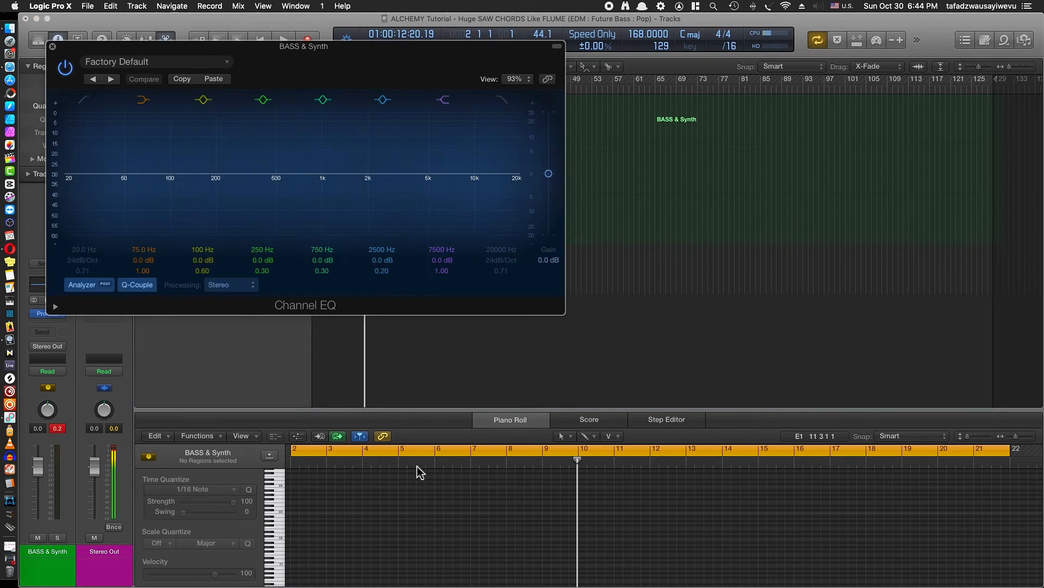
key("space")
left_click(503, 99)
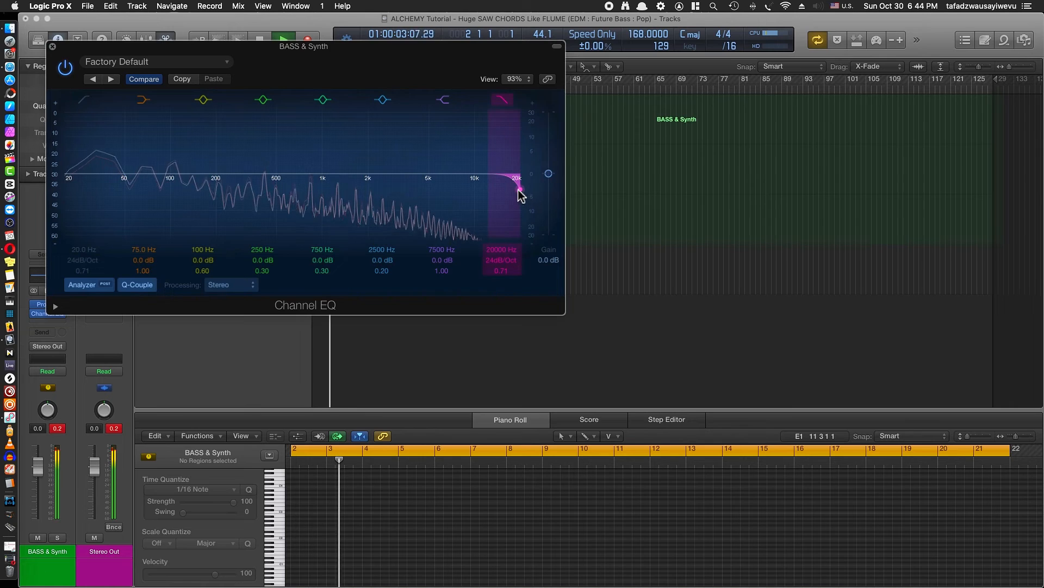
left_click_drag(520, 191, 477, 205)
left_click_drag(403, 63, 818, 152)
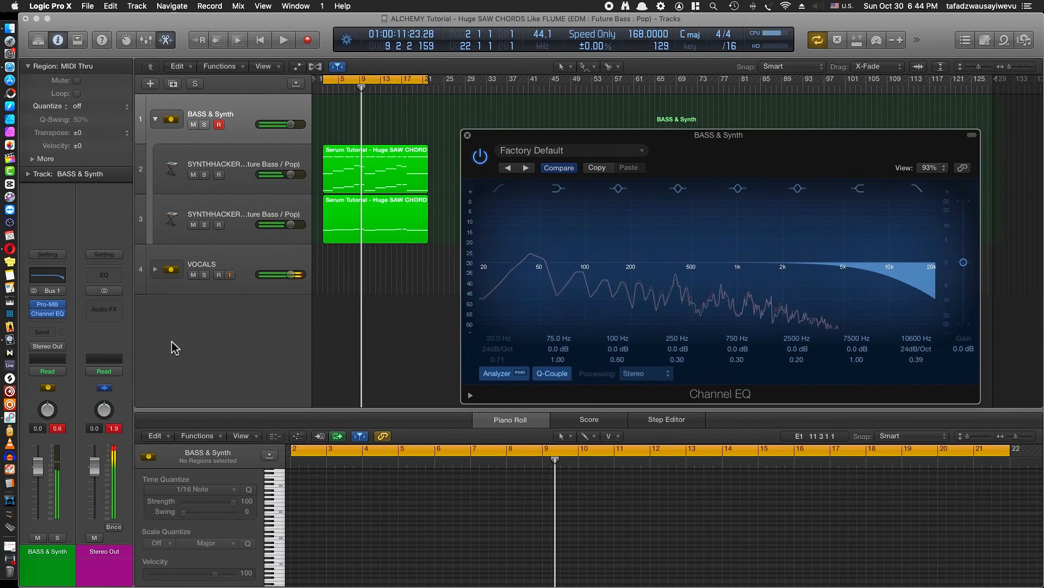
- Set the BASS & Synth stack's automation mode to Latch
left_click(61, 373)
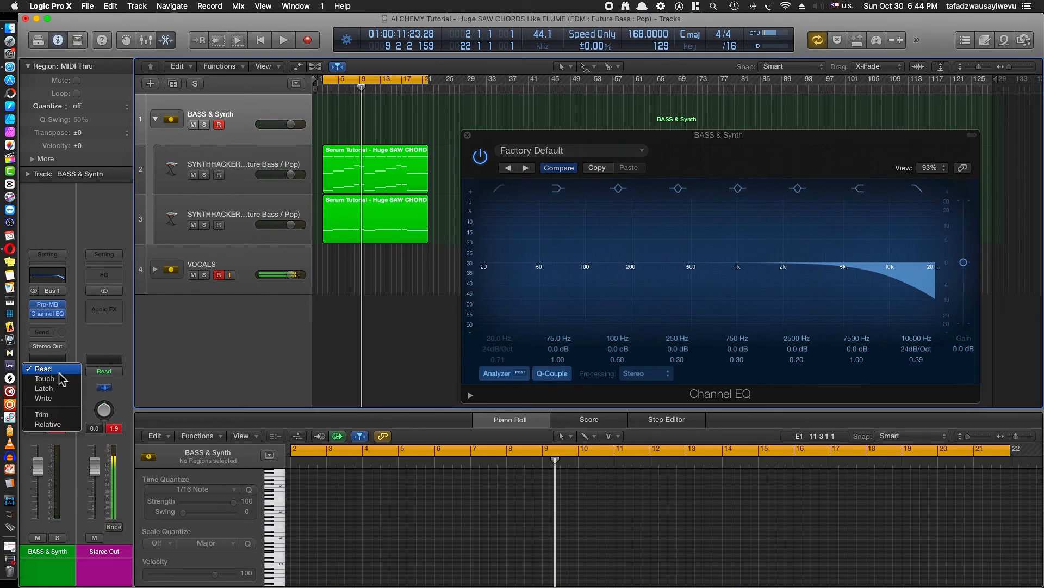
left_click(76, 369)
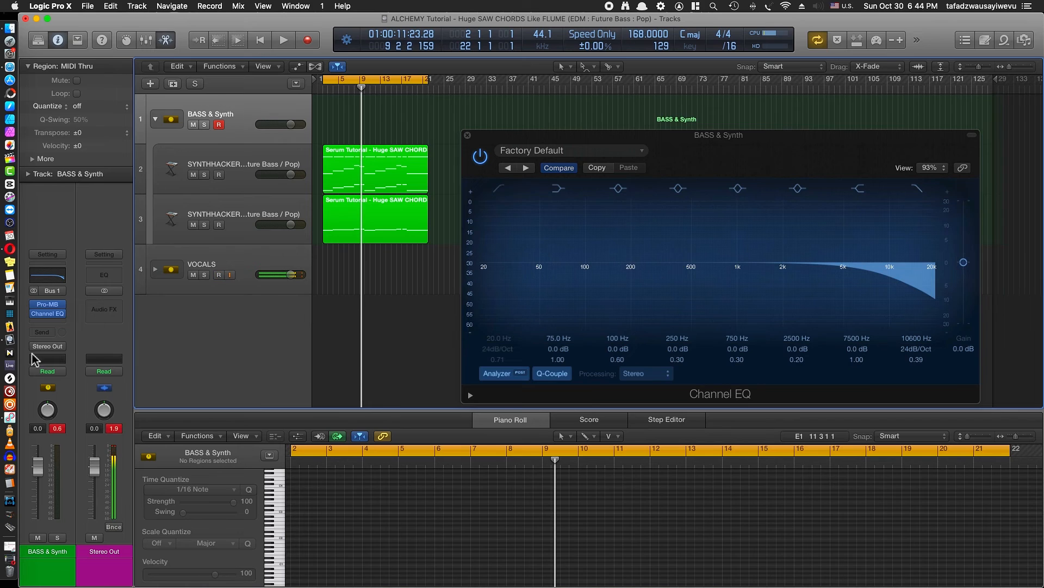
left_click(57, 374)
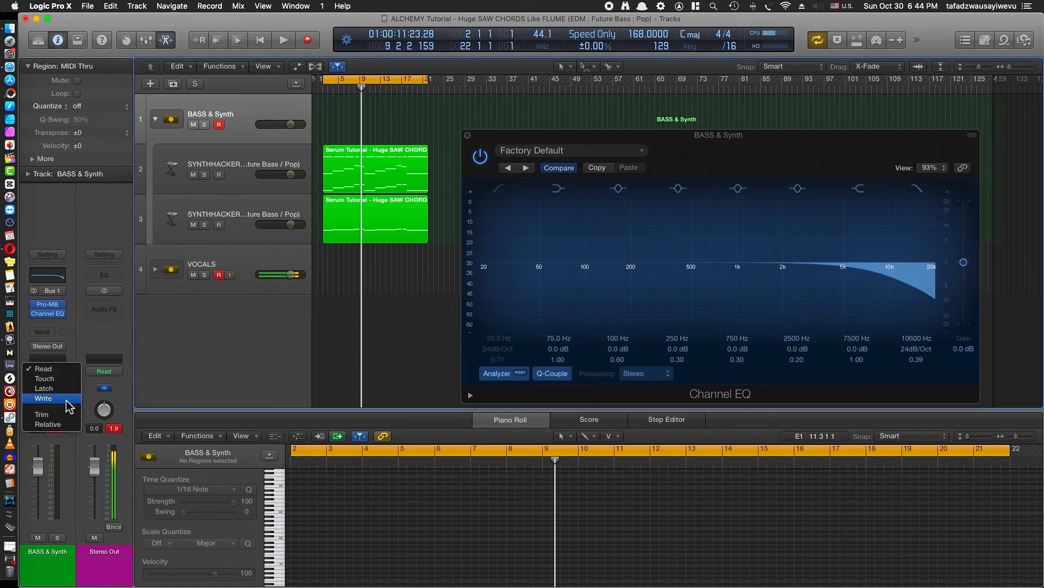
left_click(43, 388)
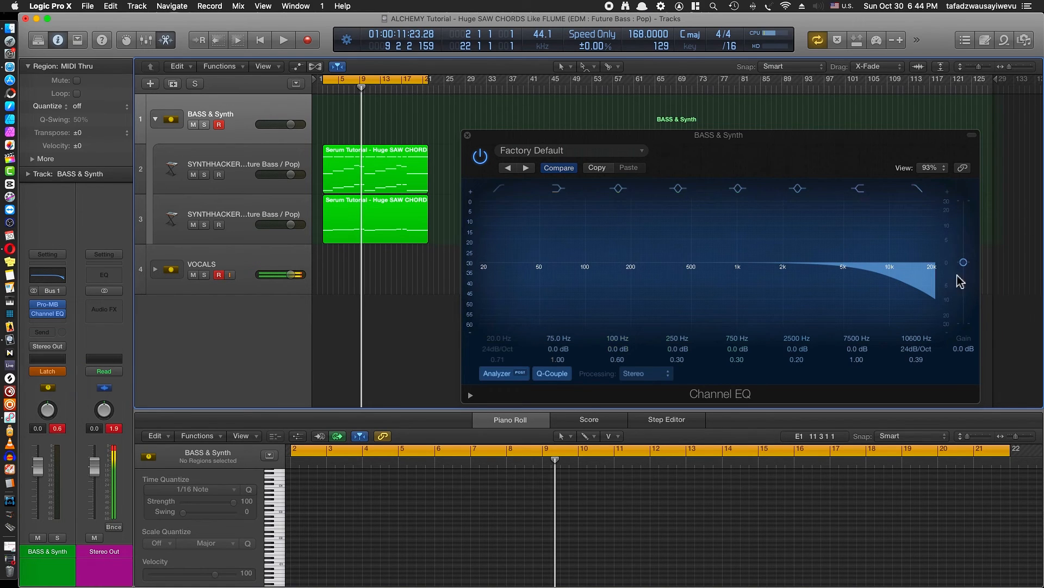
- Raise the EQ's high cut to 20000 Hz, and adjust it to about 19200 Hz with Q 0.75 between playbacks
left_click_drag(899, 279, 923, 284)
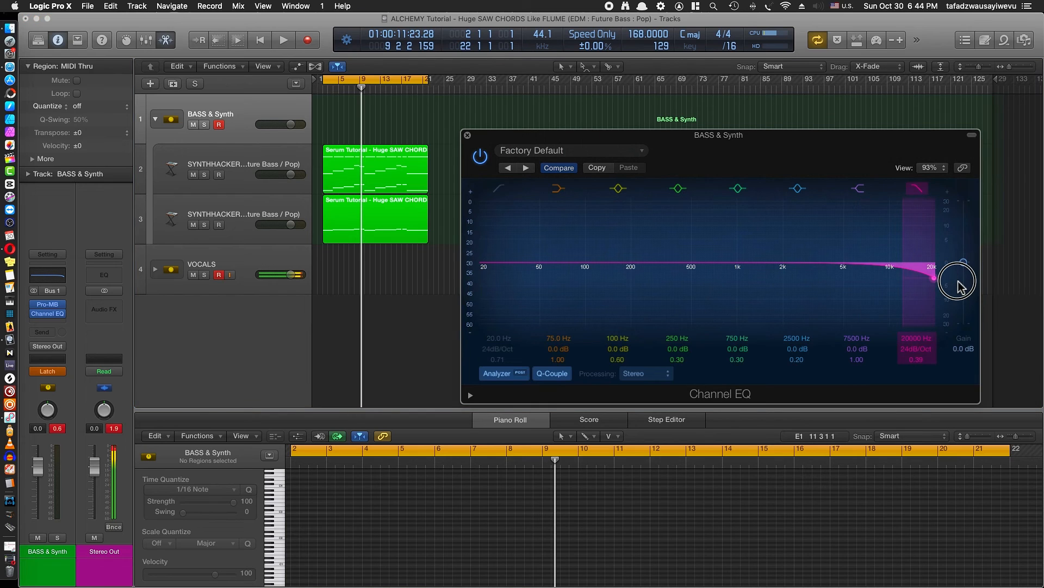
key("space")
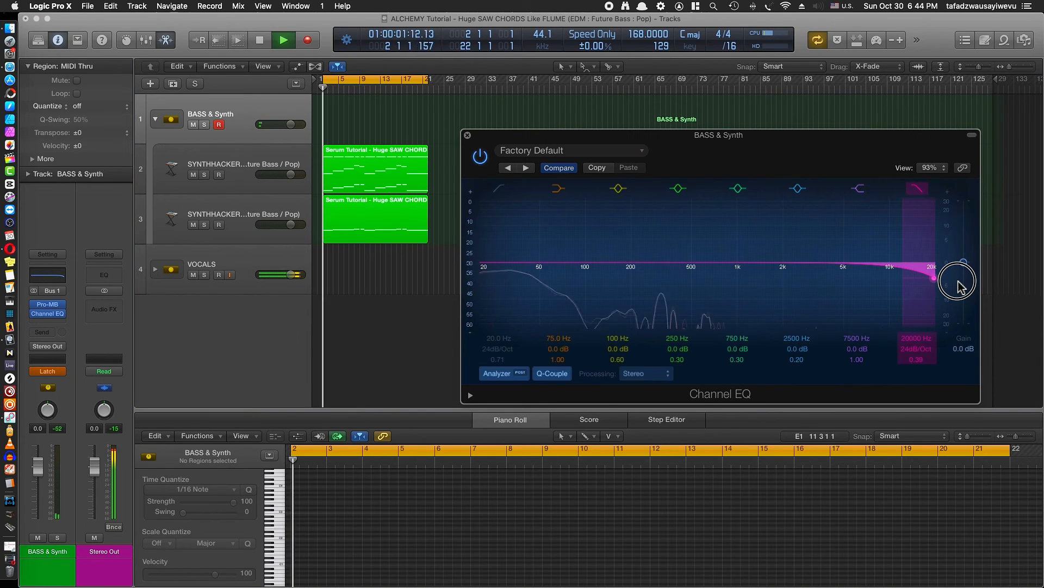
key("space")
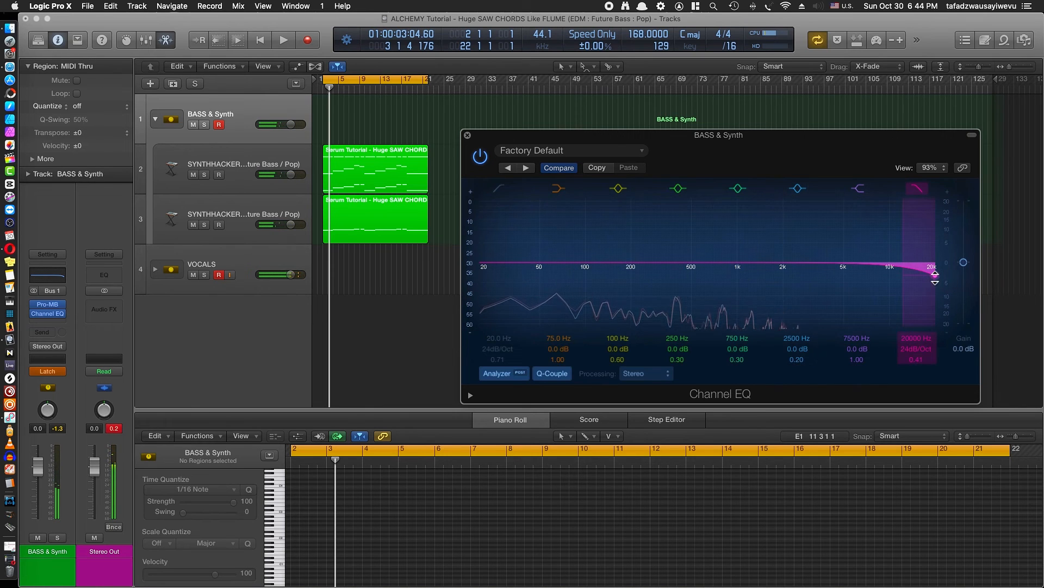
mouse_move(932, 276)
left_mouse_down()
mouse_move(508, 245)
mouse_move(646, 263)
mouse_move(925, 263)
left_mouse_up()
key("space")
key("space")
- Show automation on the tracks, and bring the EQ's high cut down to 450 Hz with Q 1.10 around a playback
key("a")
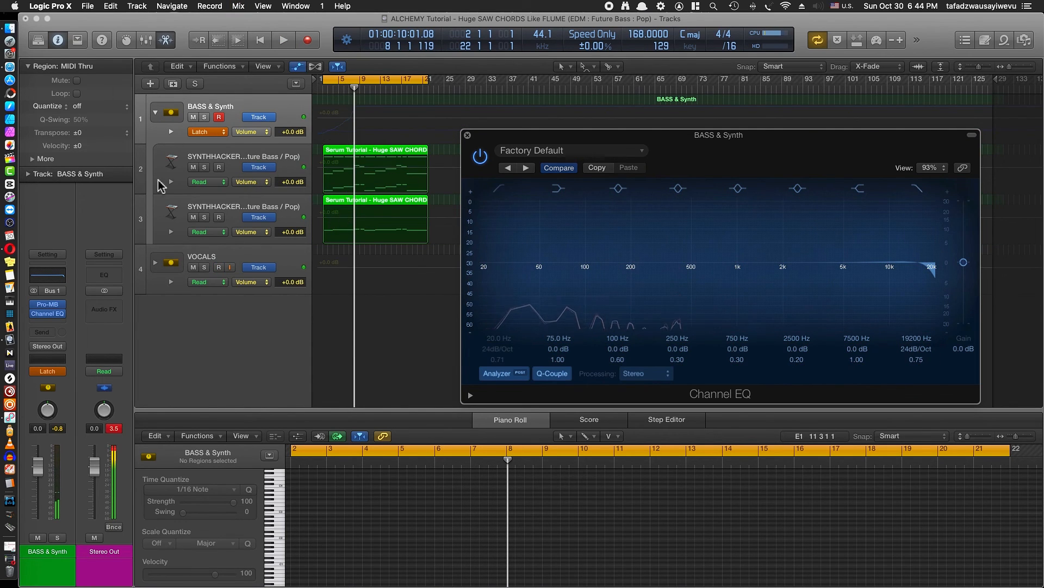
key("space")
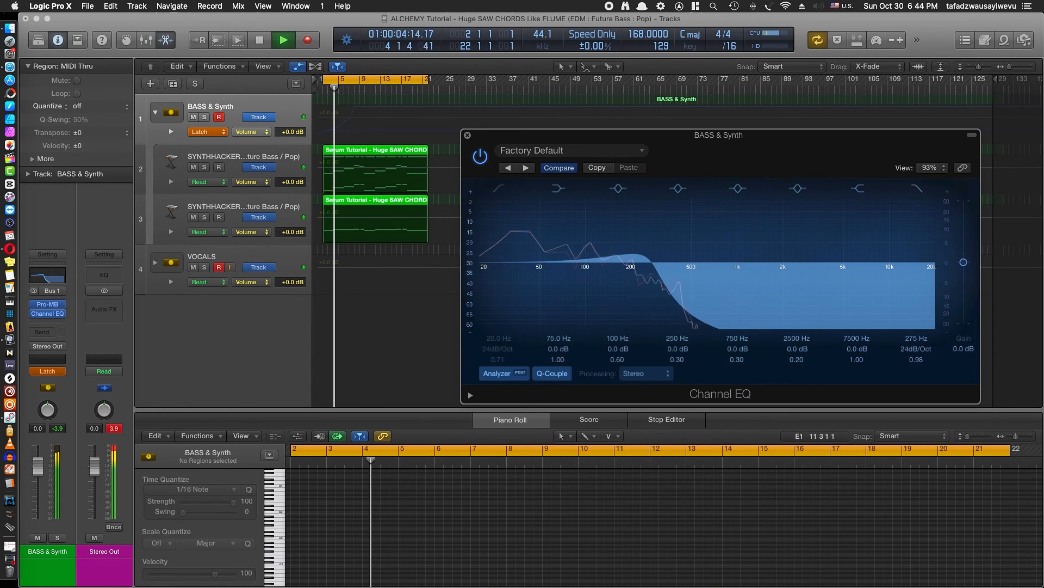
key("space")
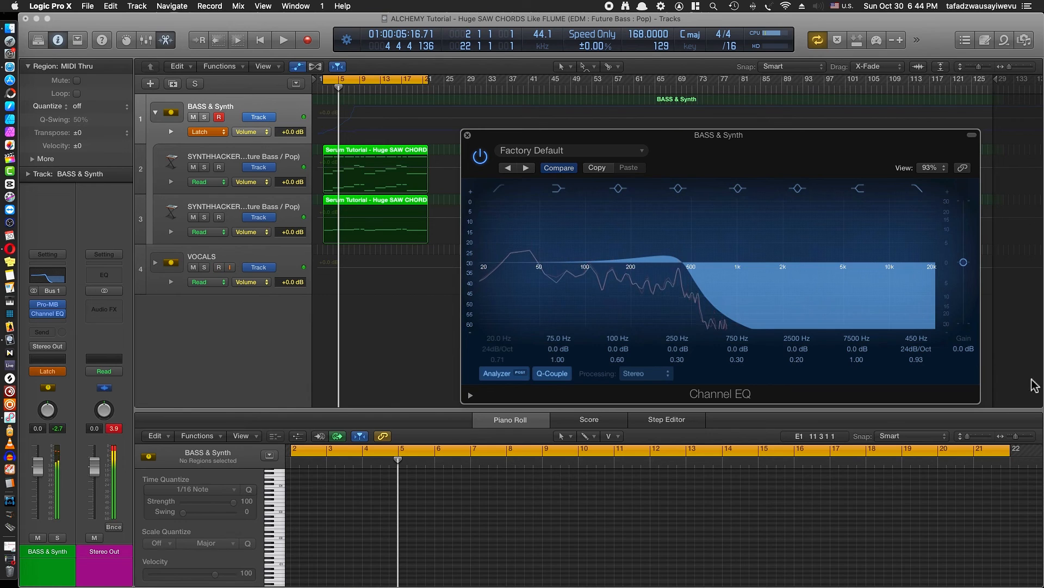
left_click_drag(916, 359, 913, 354)
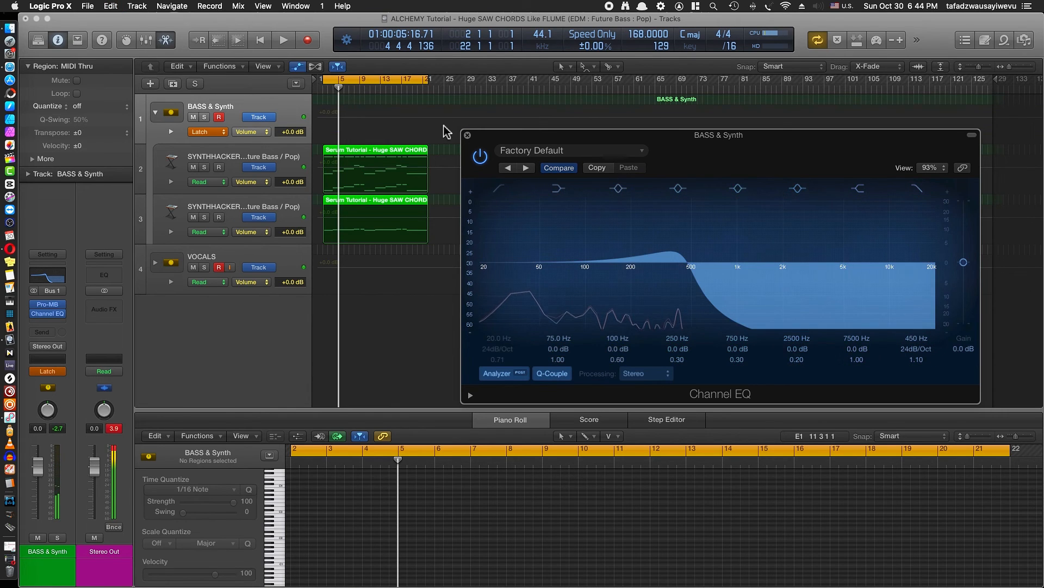
- Replace the BASS & Synth stack's Channel EQ with the stereo OneKnob Filter (s)
left_click(467, 135)
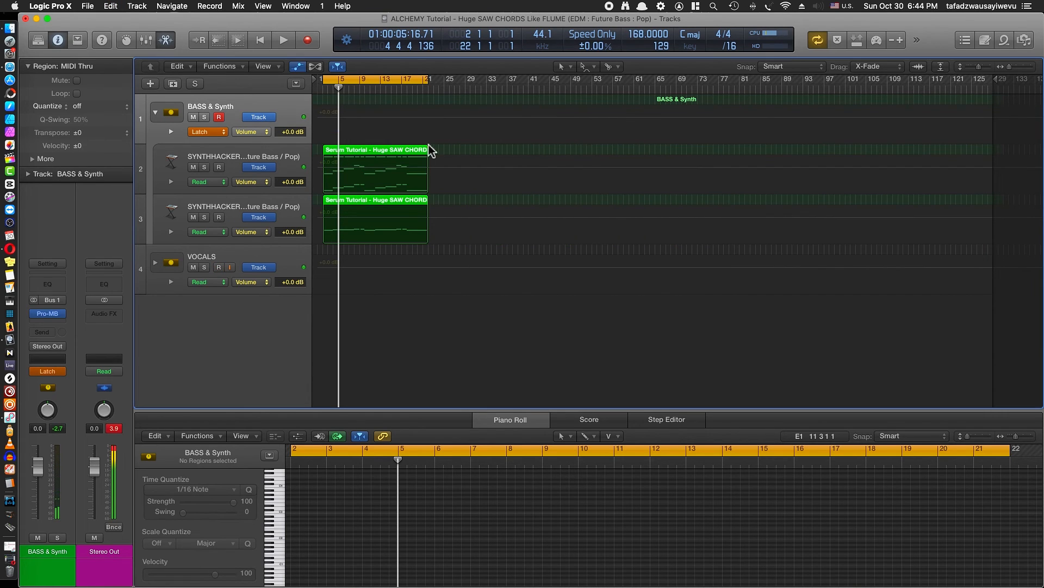
left_click(58, 325)
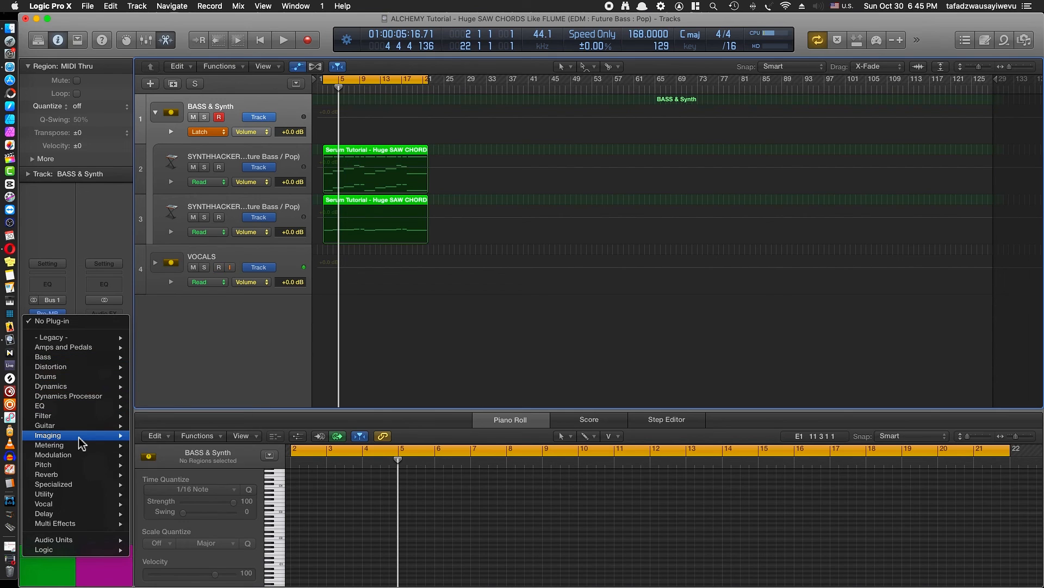
mouse_move(85, 418)
mouse_move(216, 457)
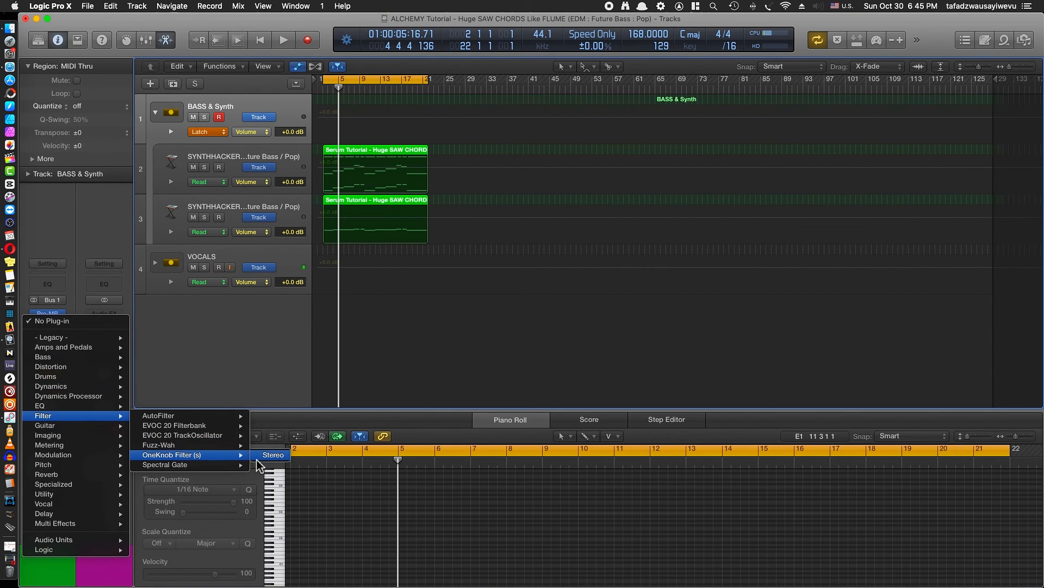
left_click(278, 456)
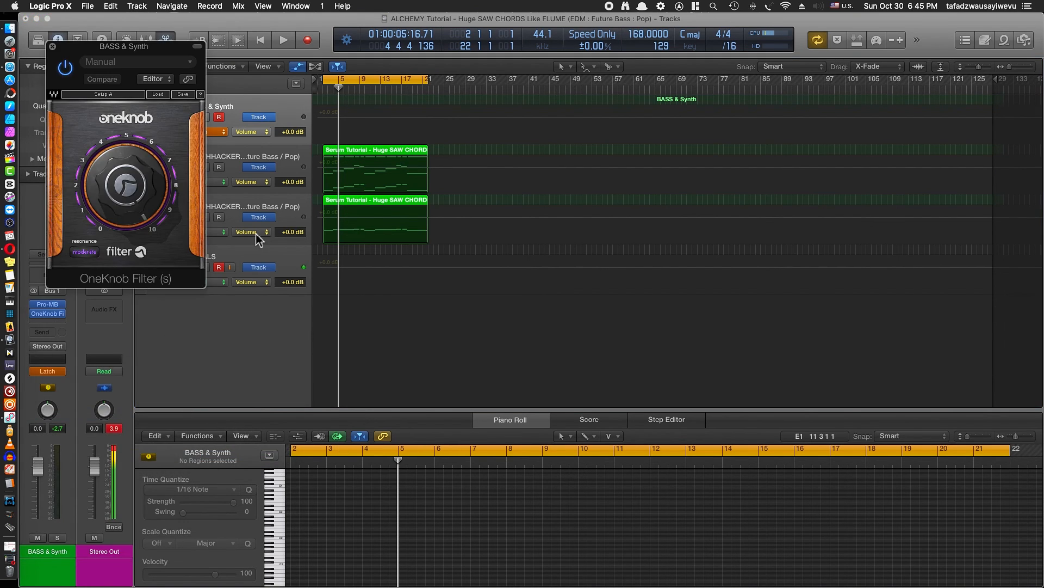
- Sweep the OneKnob Filter between 0 and 2 during playback in Latch mode, and move its window off the tracks
key("space")
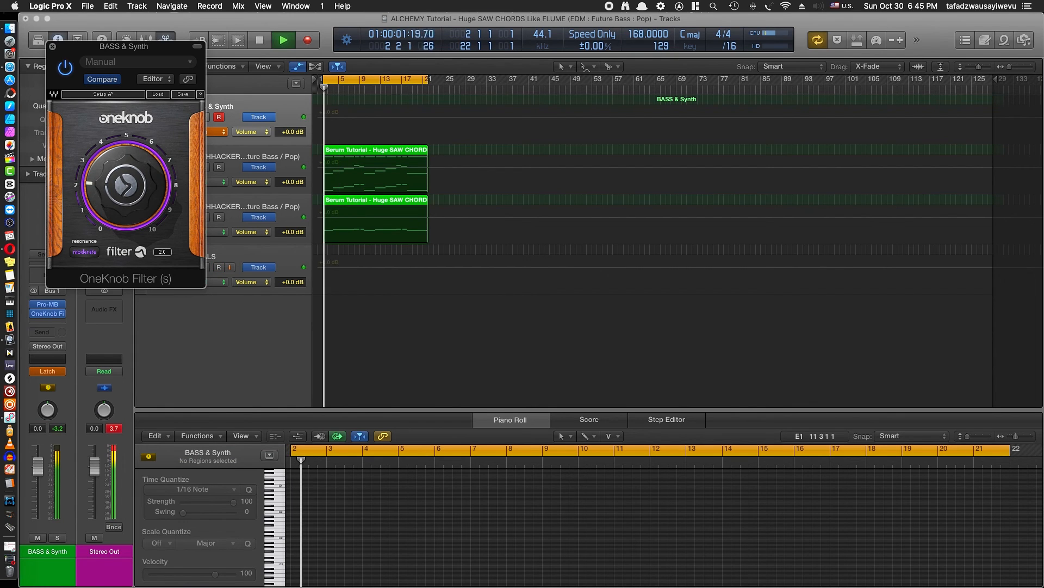
key("space")
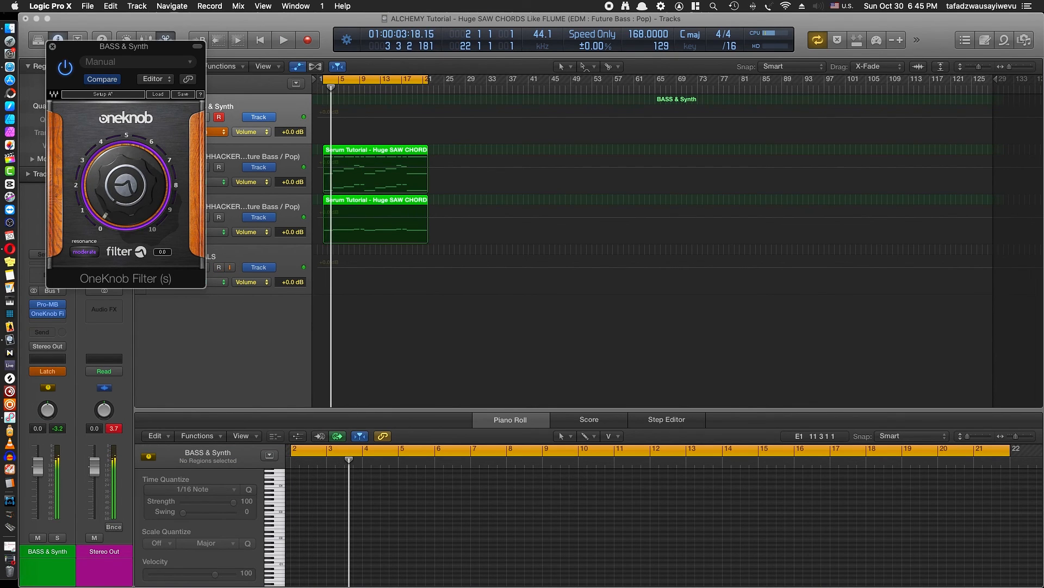
key("space")
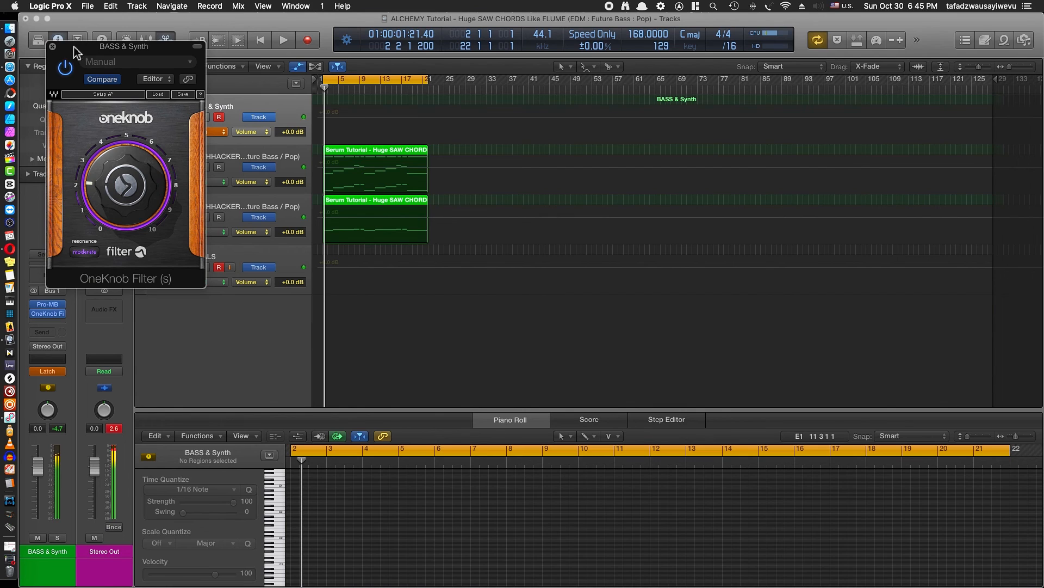
left_click_drag(99, 46, 712, 86)
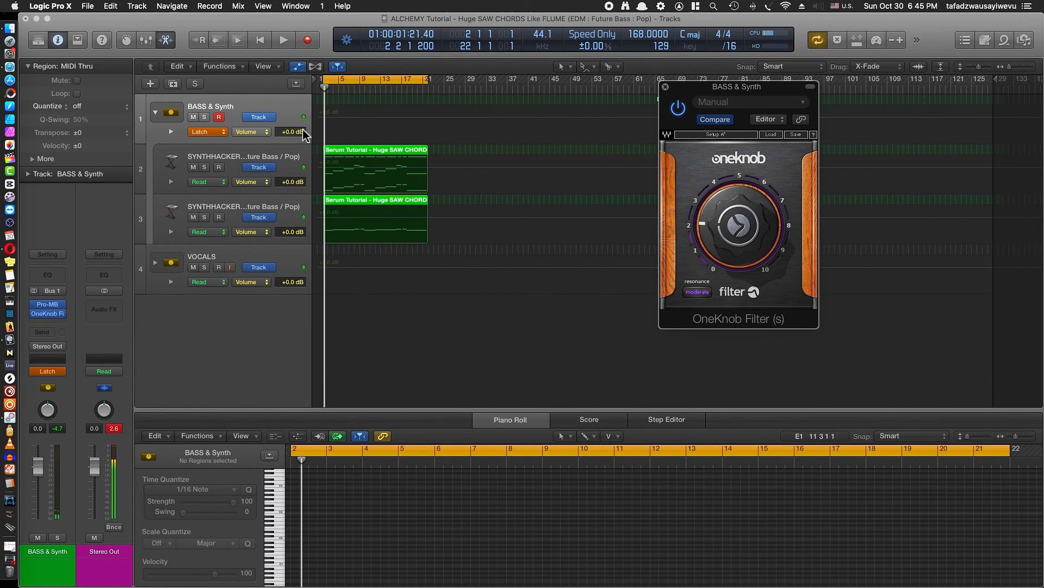
- Set the BASS & Synth stack's automation mode to Read and display the OneKnob Filter's knob parameter in its automation lane
left_click(54, 372)
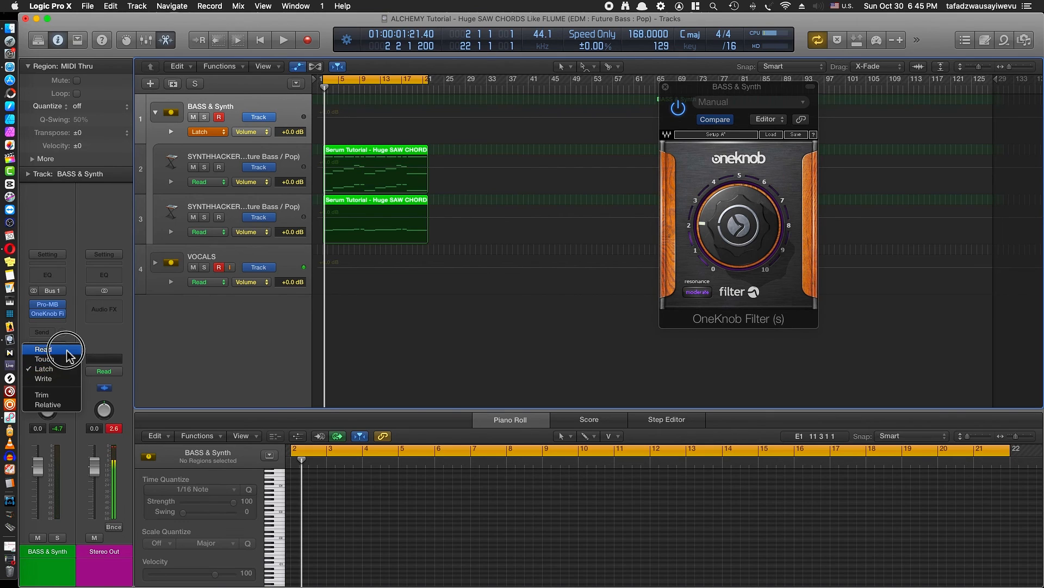
left_click(66, 351)
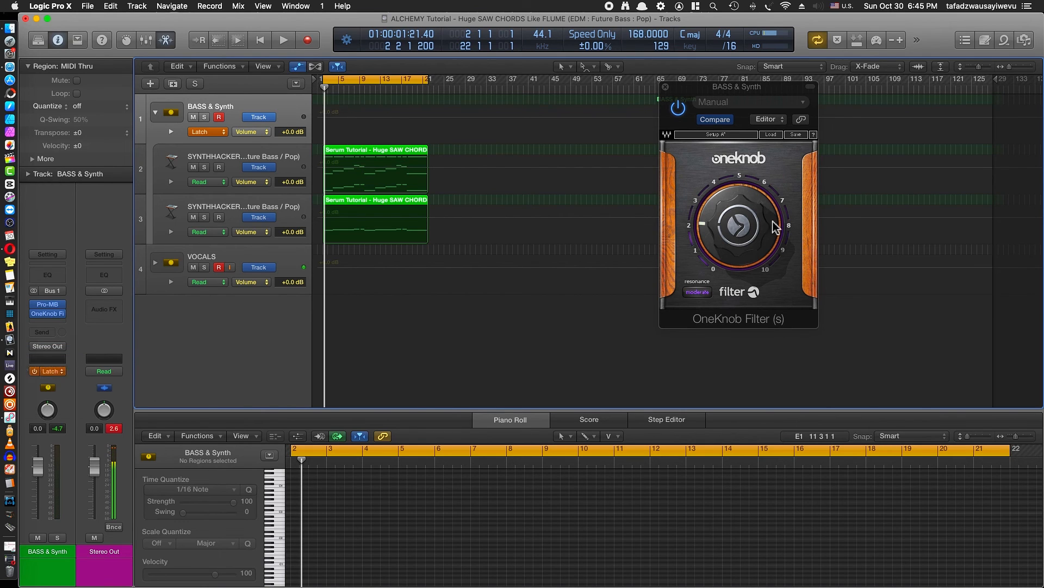
left_click(252, 132)
double_click(290, 104)
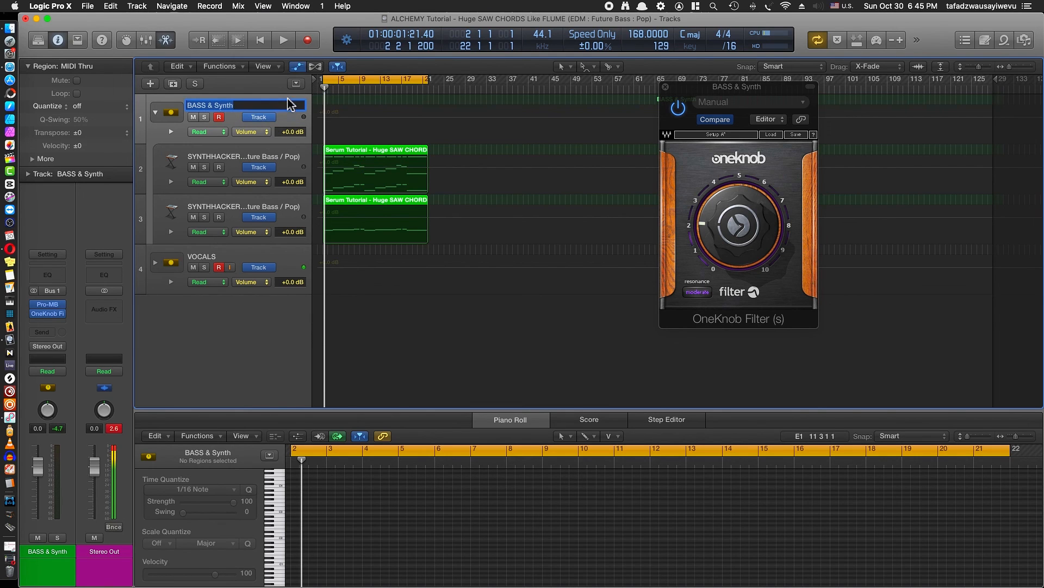
left_click(263, 136)
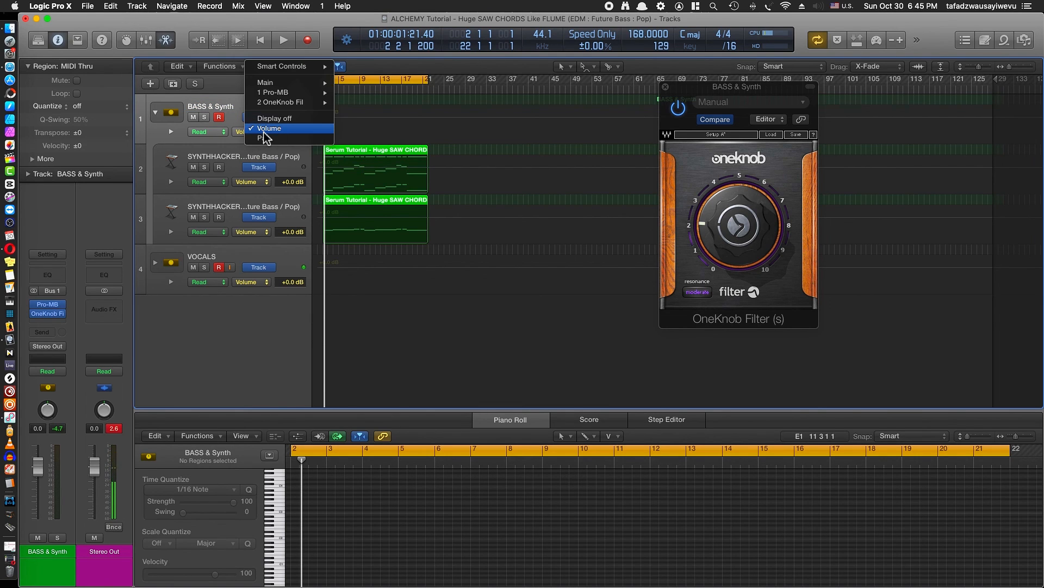
mouse_move(315, 105)
left_click(356, 102)
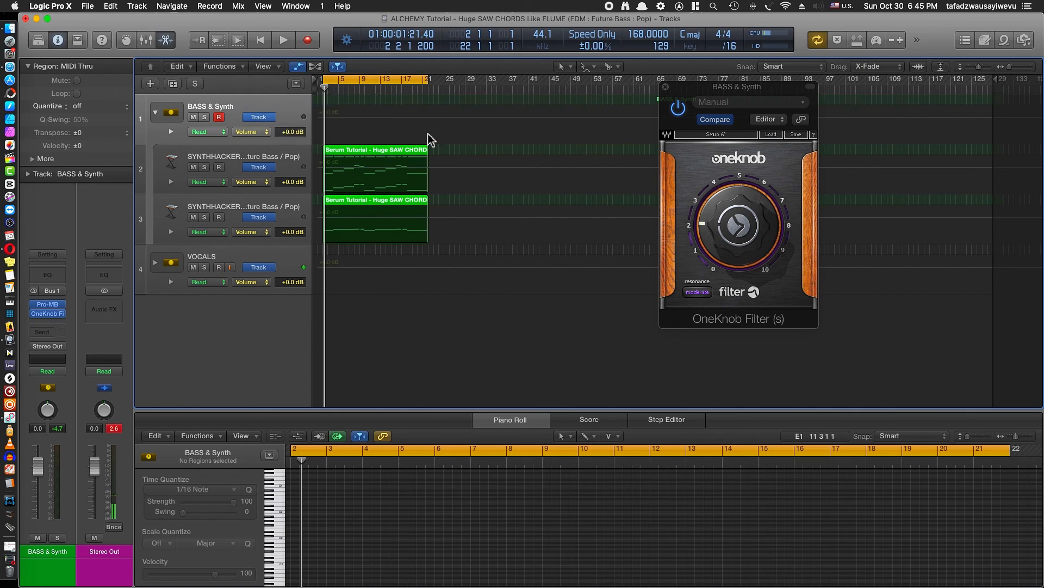
- Add filter automation points across the chord regions, raise the middle one to 10.0 between ends of 1.9, and play the sweep
left_click(336, 136)
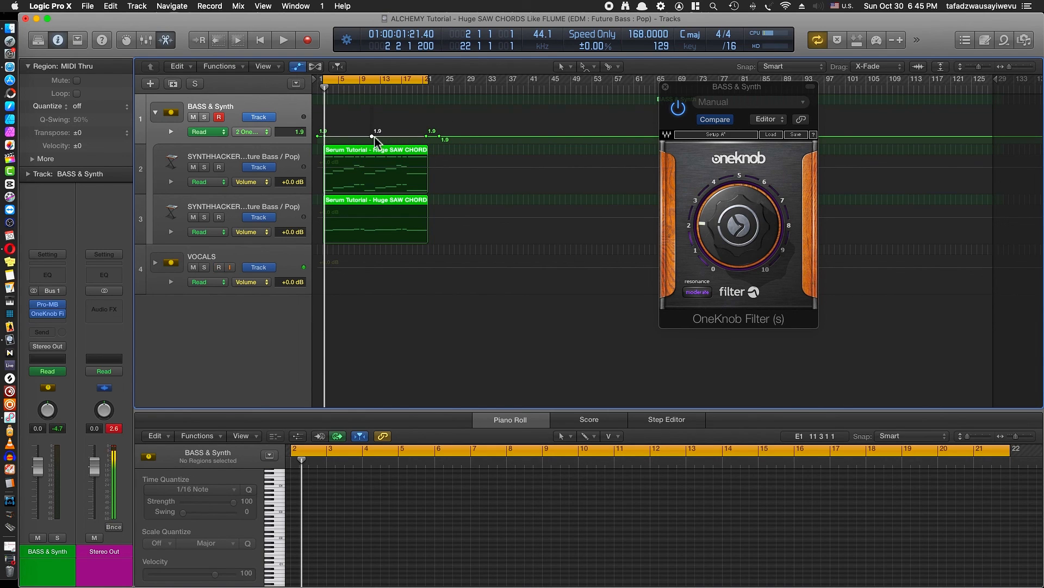
left_click_drag(375, 137, 386, 96)
key("space")
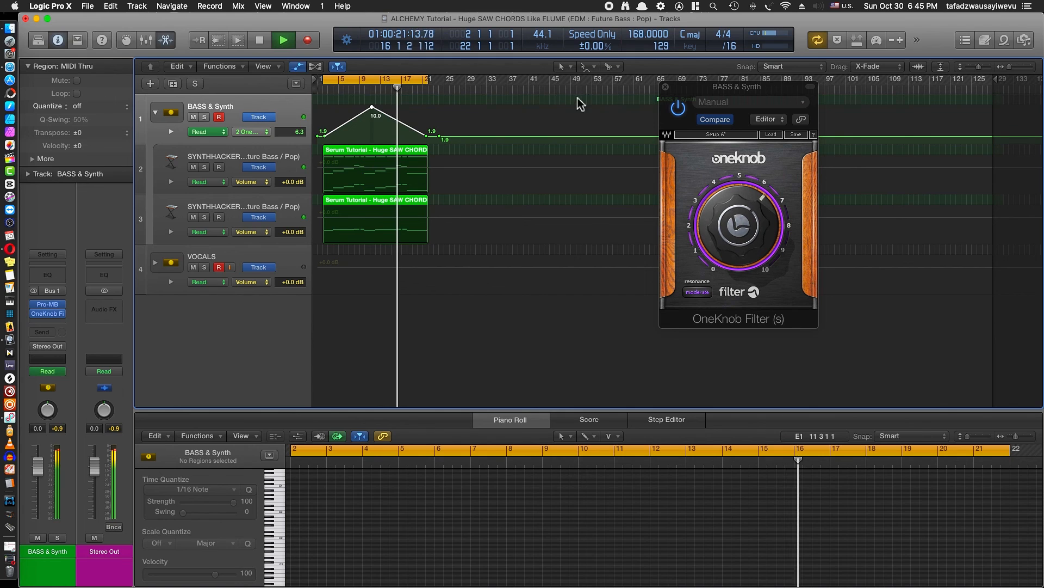
- Bow the falling half of the filter automation upward with the Automation Curve Tool, stop playback, and close the OneKnob Filter window
left_click(584, 66)
left_click(631, 236)
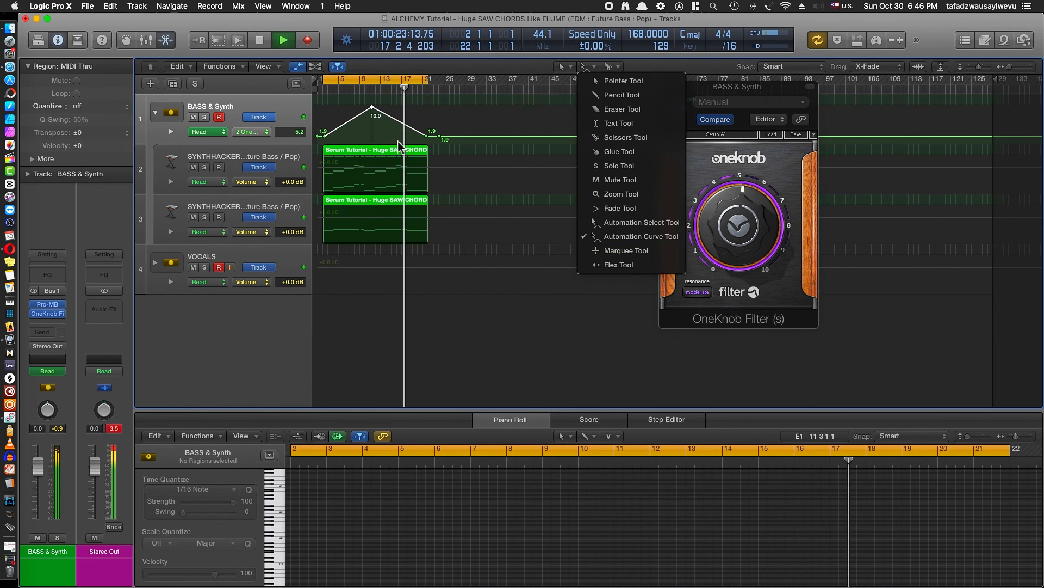
left_click_drag(408, 129, 409, 117)
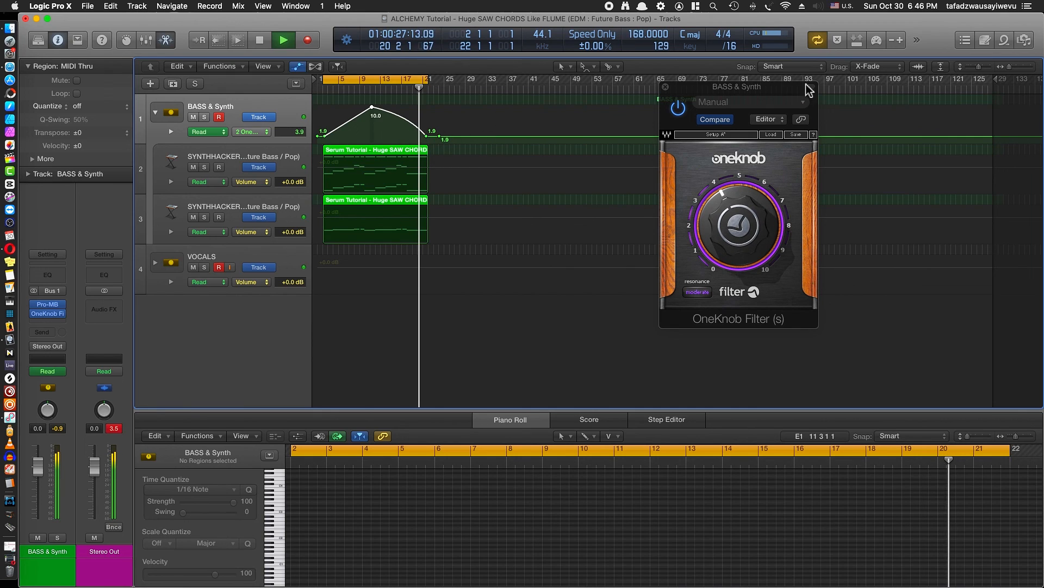
key("space")
left_click(666, 87)
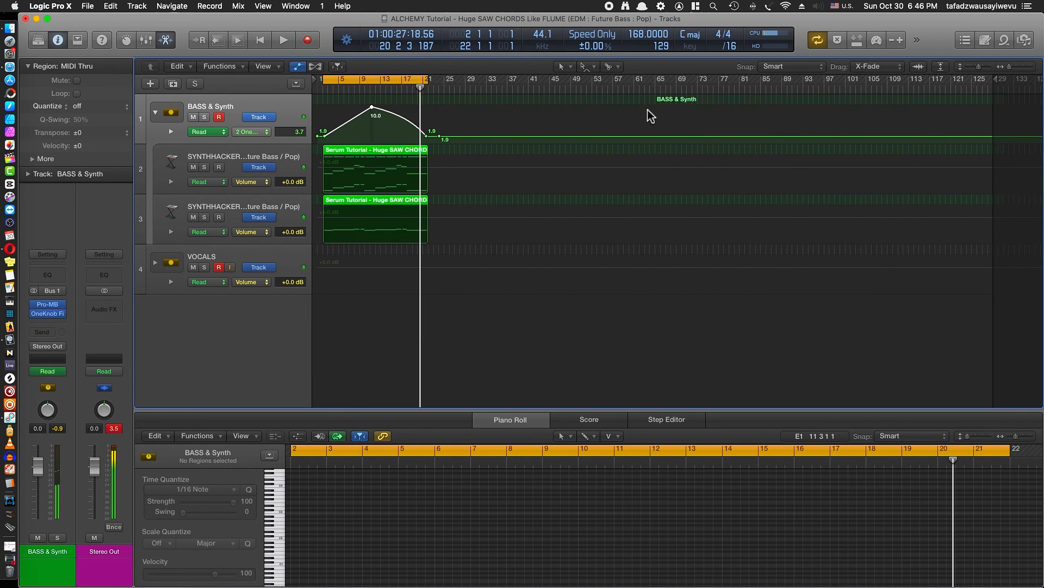